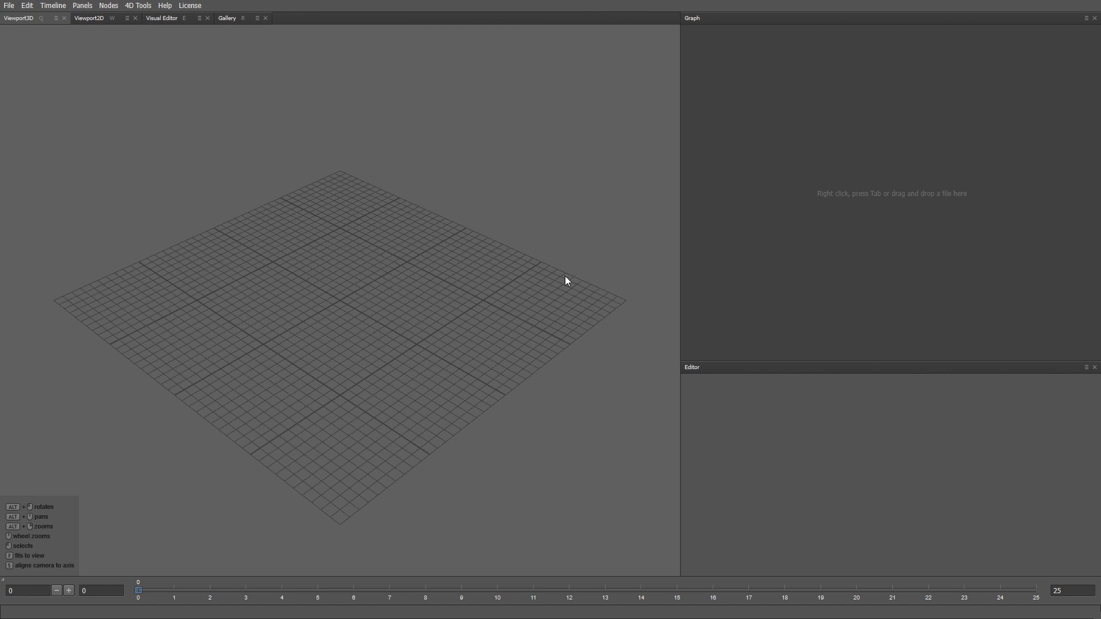
Step: Load Neutral.obj from the HMC/DailyScan folder into the node graph as the neutral head geometry
click(269, 618)
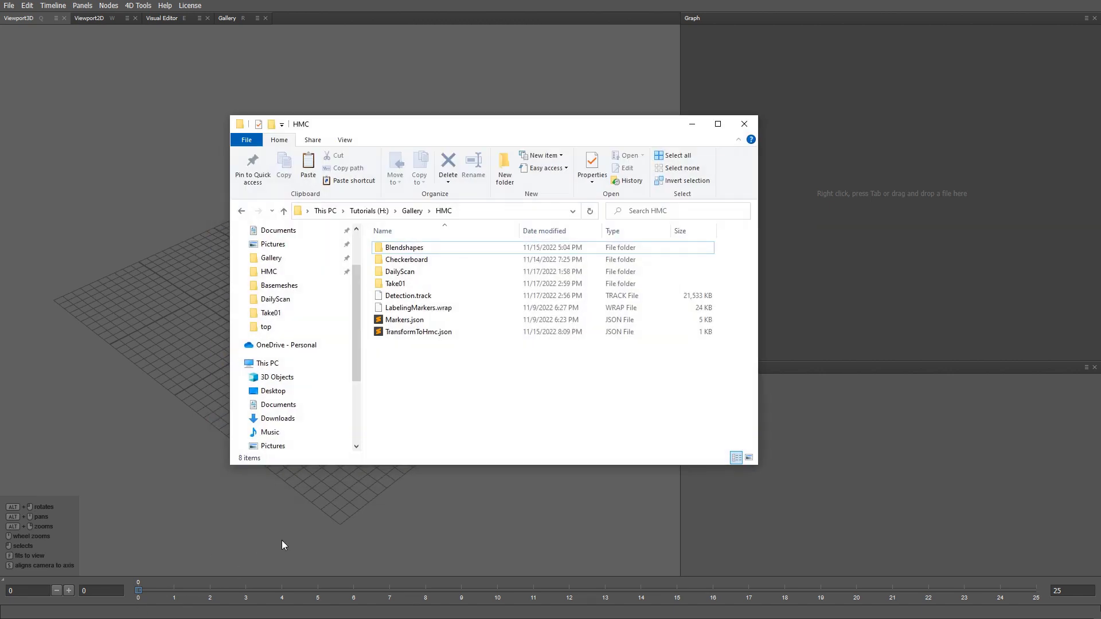
double_click(400, 271)
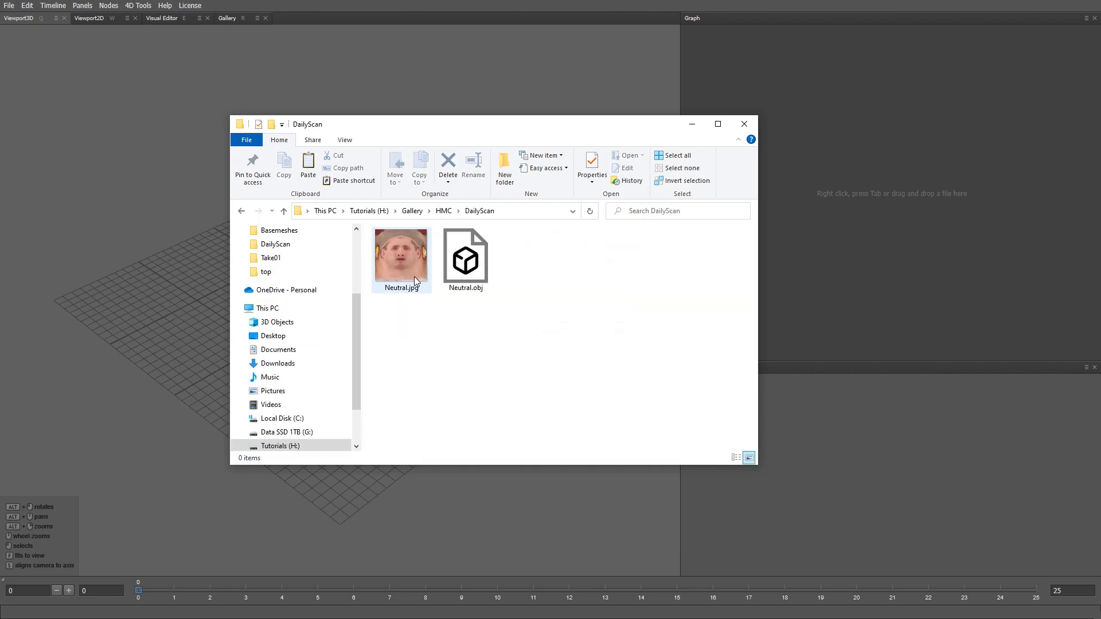
drag(463, 260, 833, 181)
alt+drag(545, 333, 478, 393)
Step: Load Neutral.jpg from the DailyScan folder into the graph and connect it as the Neutral mesh's texture
key(alt+Tab)
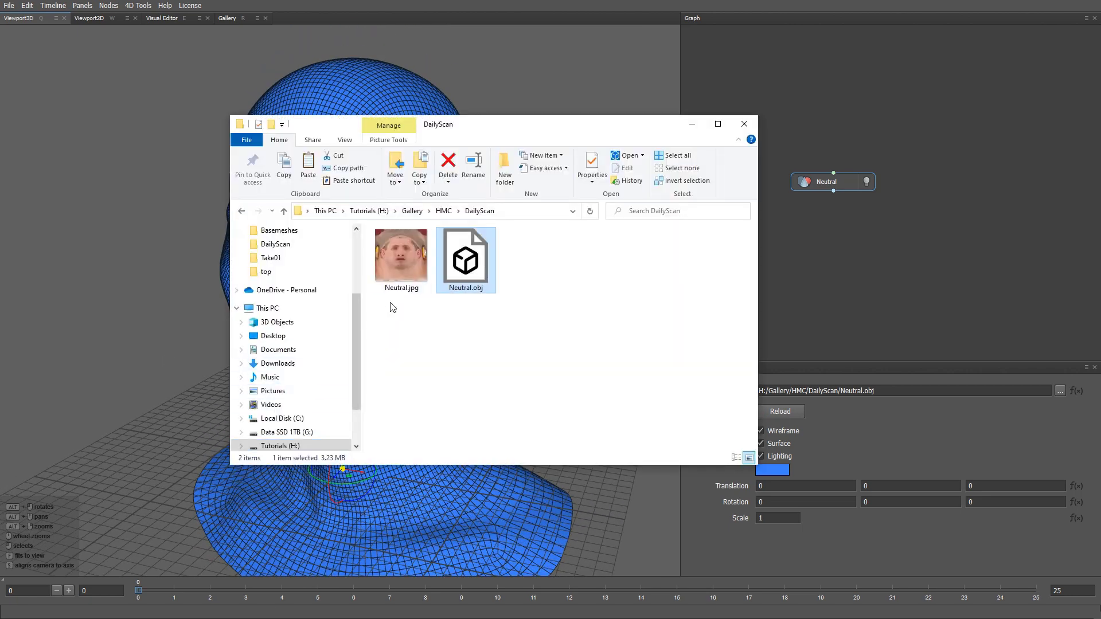
drag(401, 255, 833, 173)
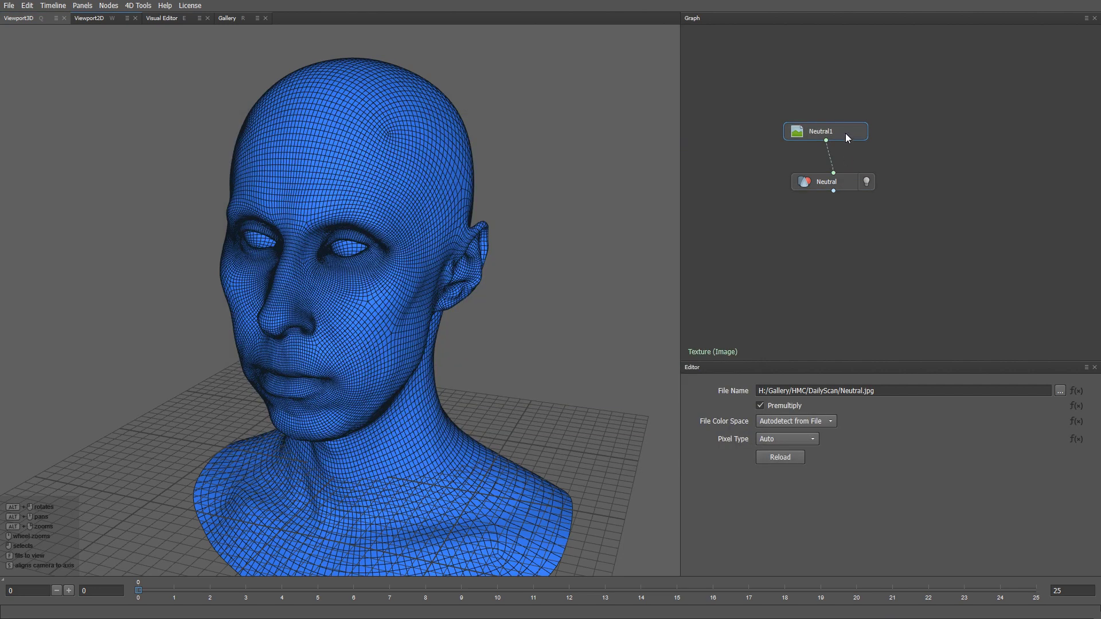
drag(845, 133, 854, 143)
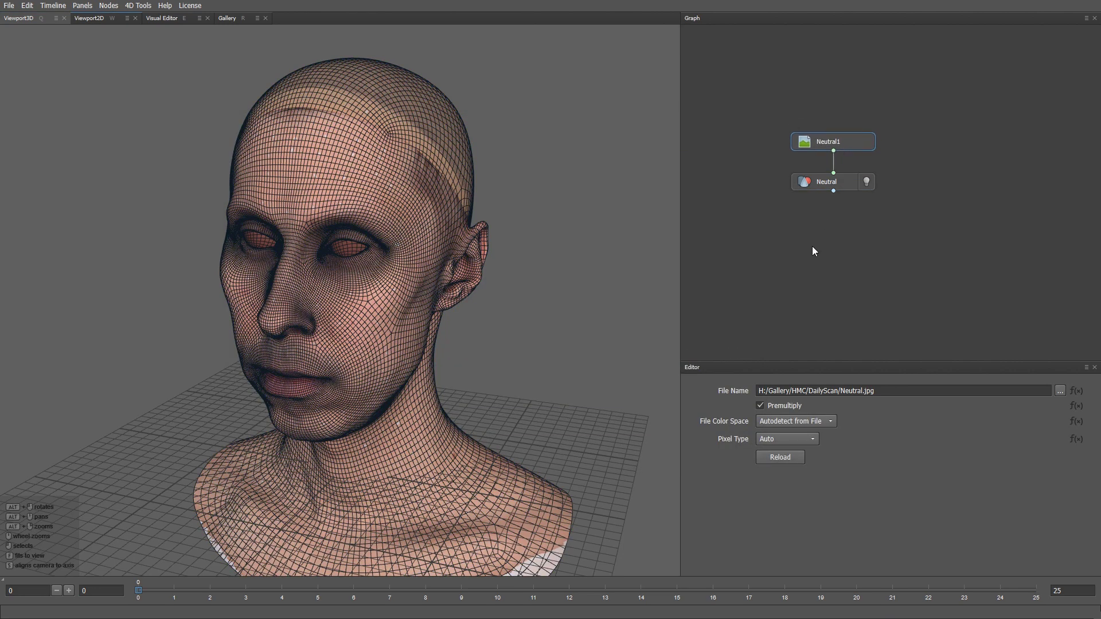
Step: Add a LoadCamera node and place it beside the Neutral geometry node
middle_drag(861, 222, 849, 218)
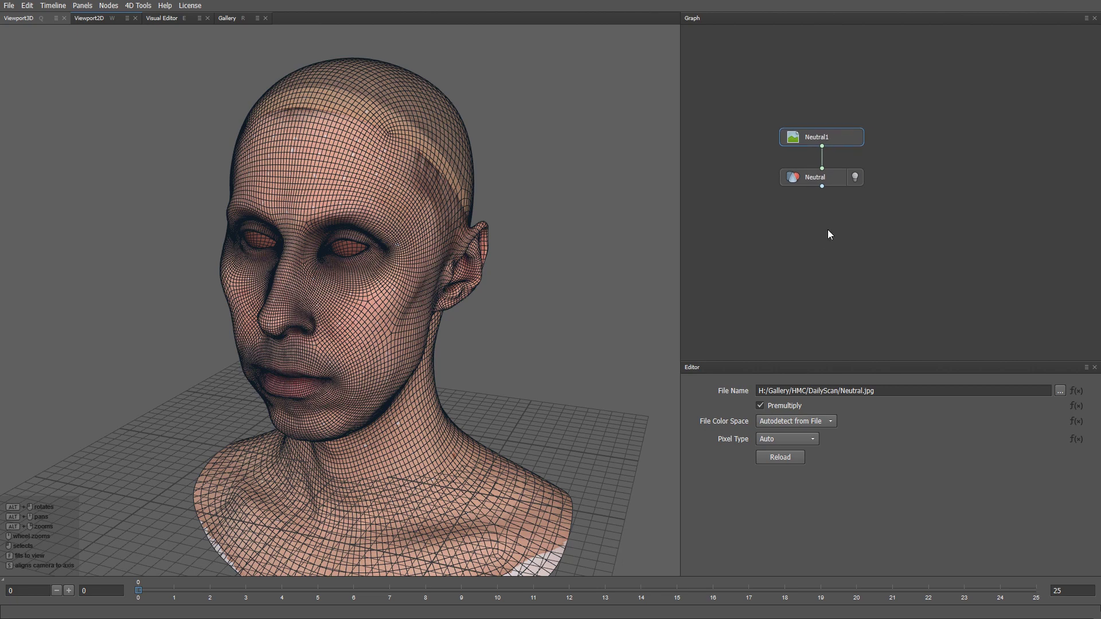
key(Tab)
text(loadc)
key(Return)
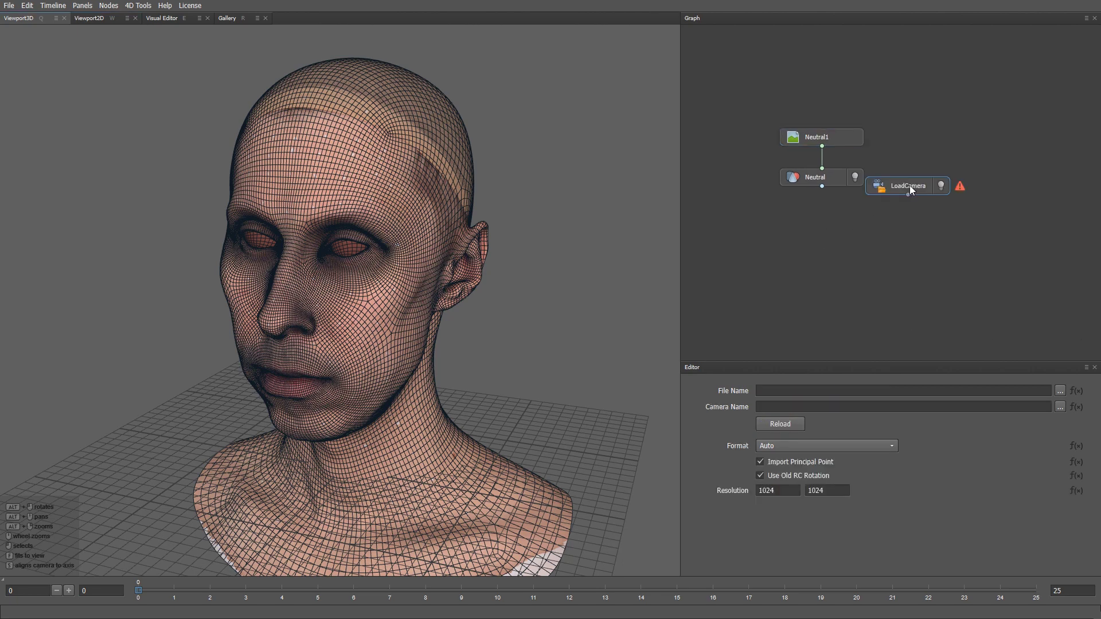
drag(910, 186, 936, 180)
click(937, 180)
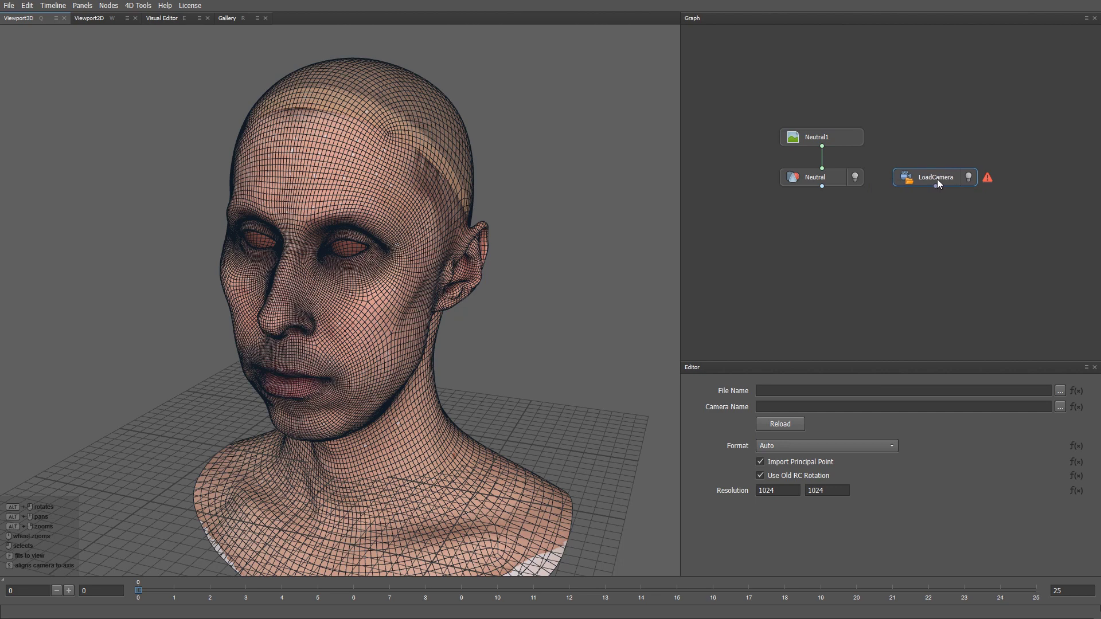
Step: Load top.json from HMC/Checkerboard/CameraCalibration into the LoadCamera node
click(1061, 390)
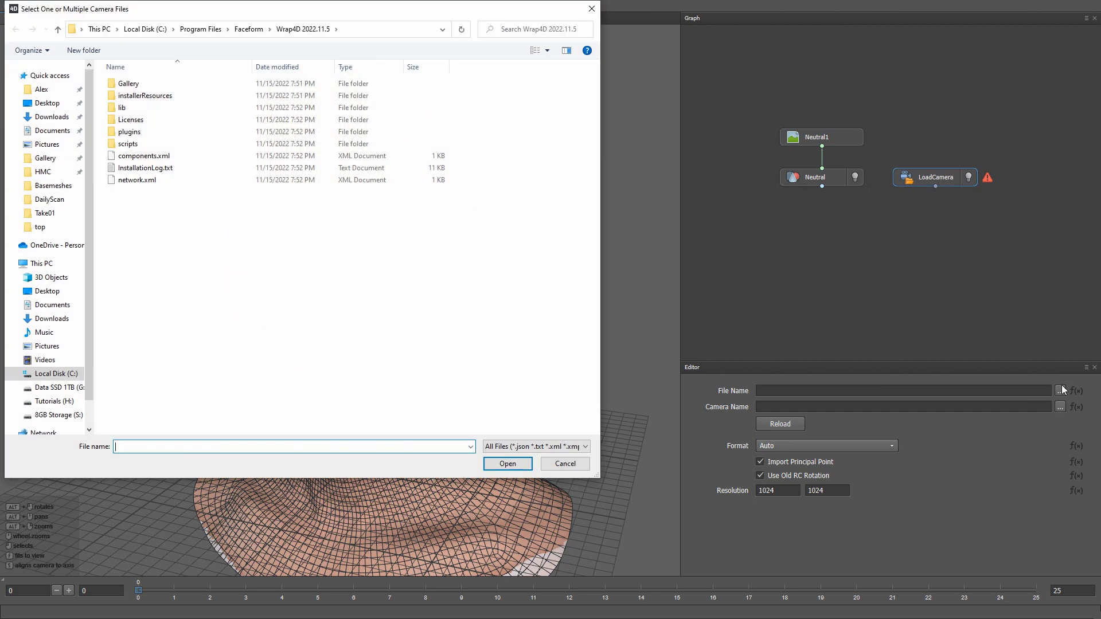
click(43, 171)
double_click(150, 101)
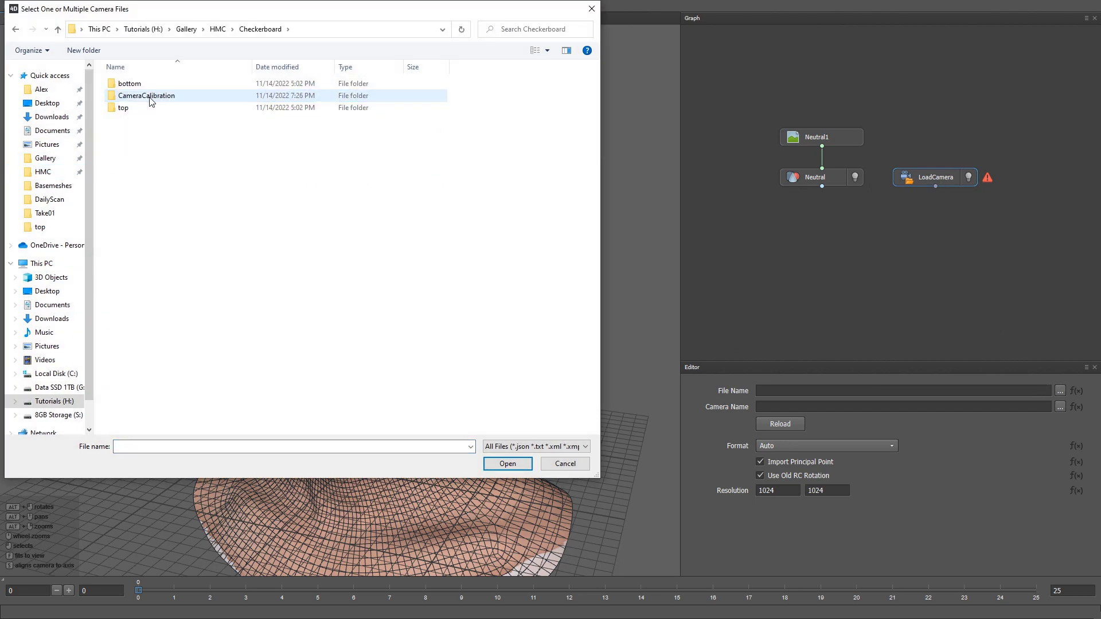
double_click(151, 97)
double_click(130, 107)
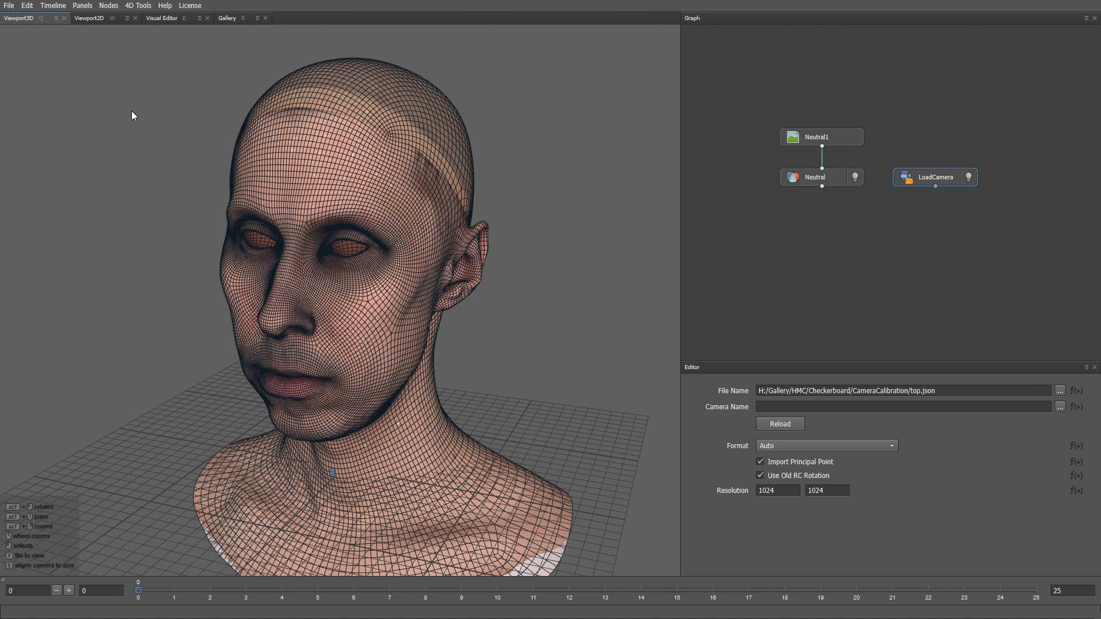
alt+drag(344, 412, 417, 371)
alt+middle_drag(416, 372, 420, 353)
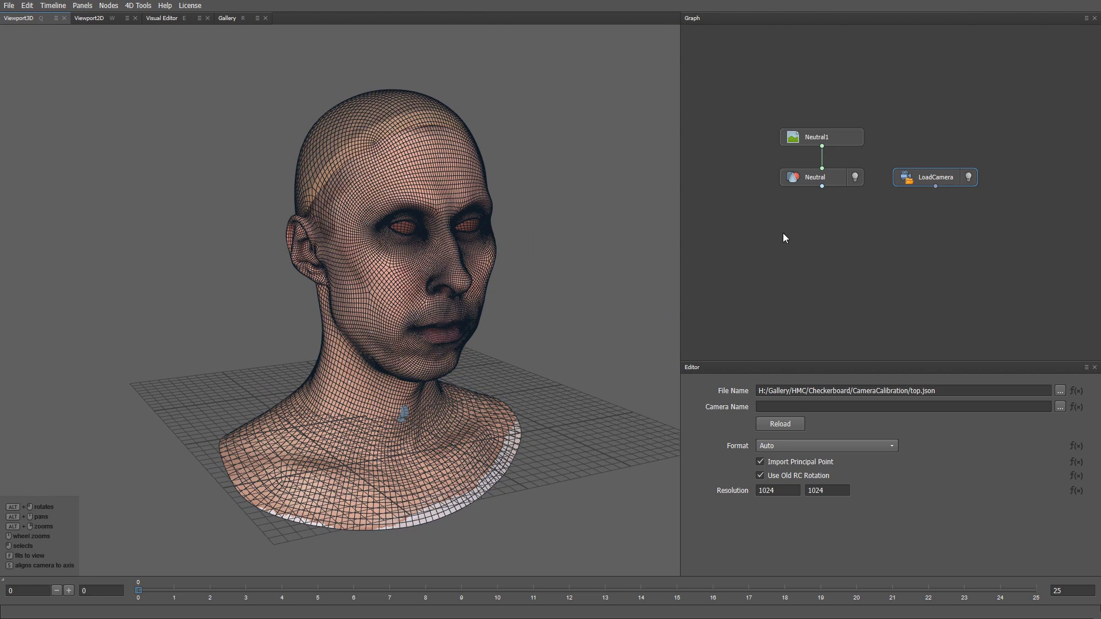
Step: Add a LoadTransform node below the Neutral geometry and connect it to that geometry's output
right_click(827, 224)
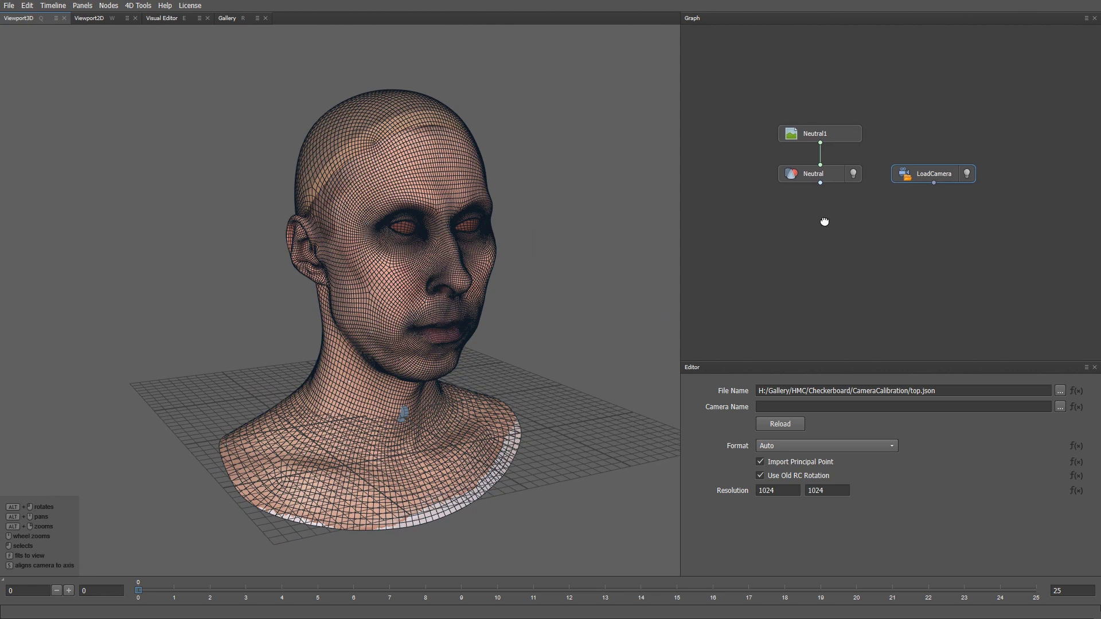
text(loadtrans)
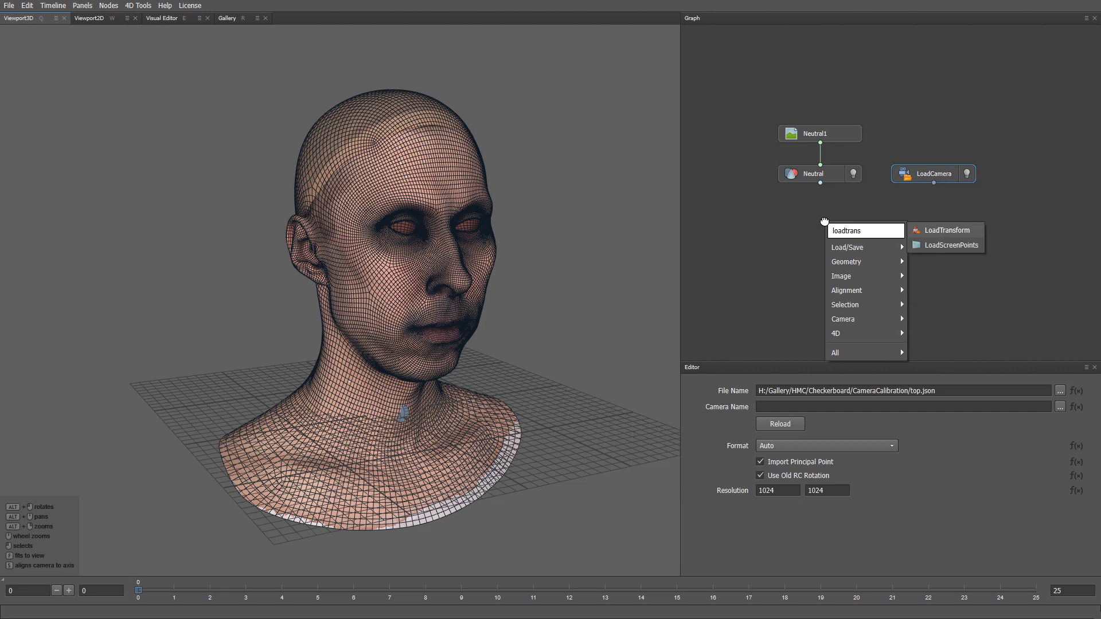
key(Return)
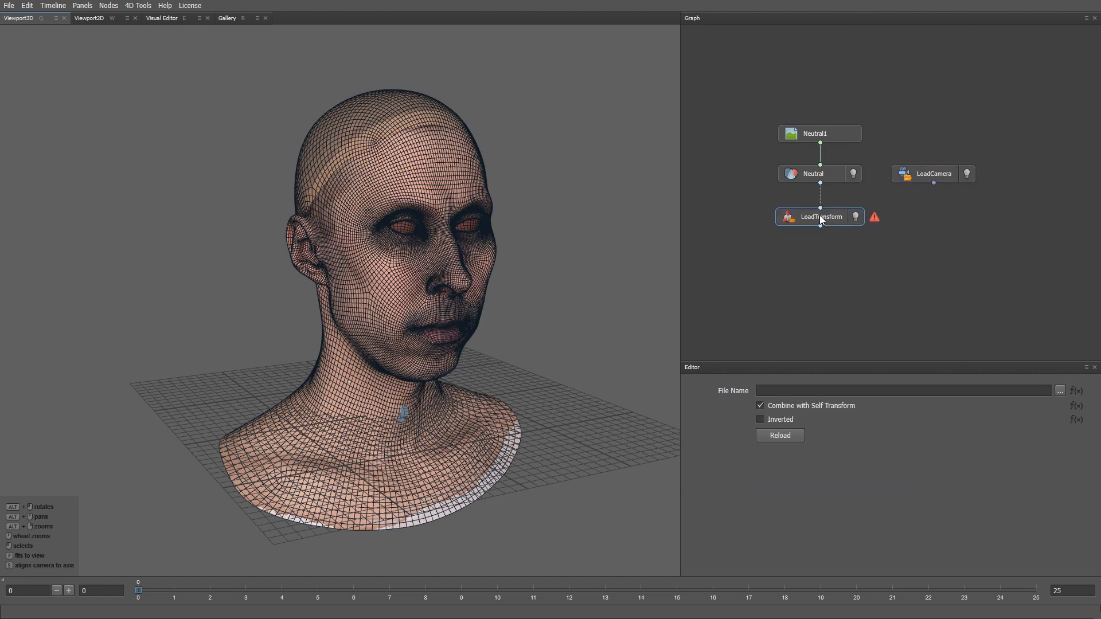
drag(821, 212, 822, 183)
Step: Load TransformToHmc.json from the HMC folder into the LoadTransform node and hide the untransformed Neutral mesh
click(1061, 390)
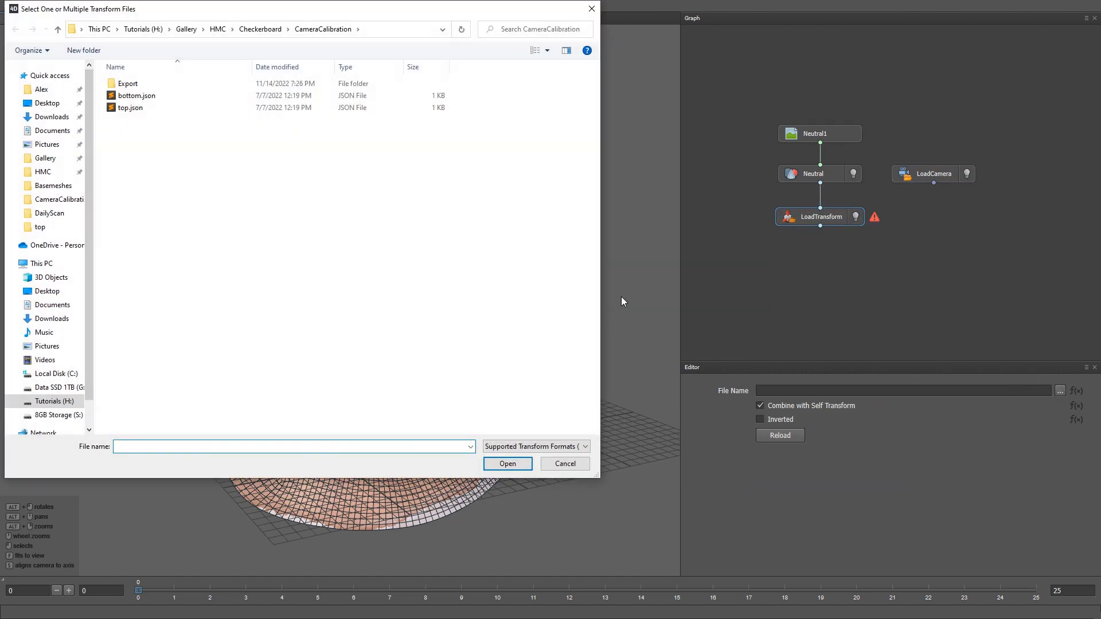
click(220, 29)
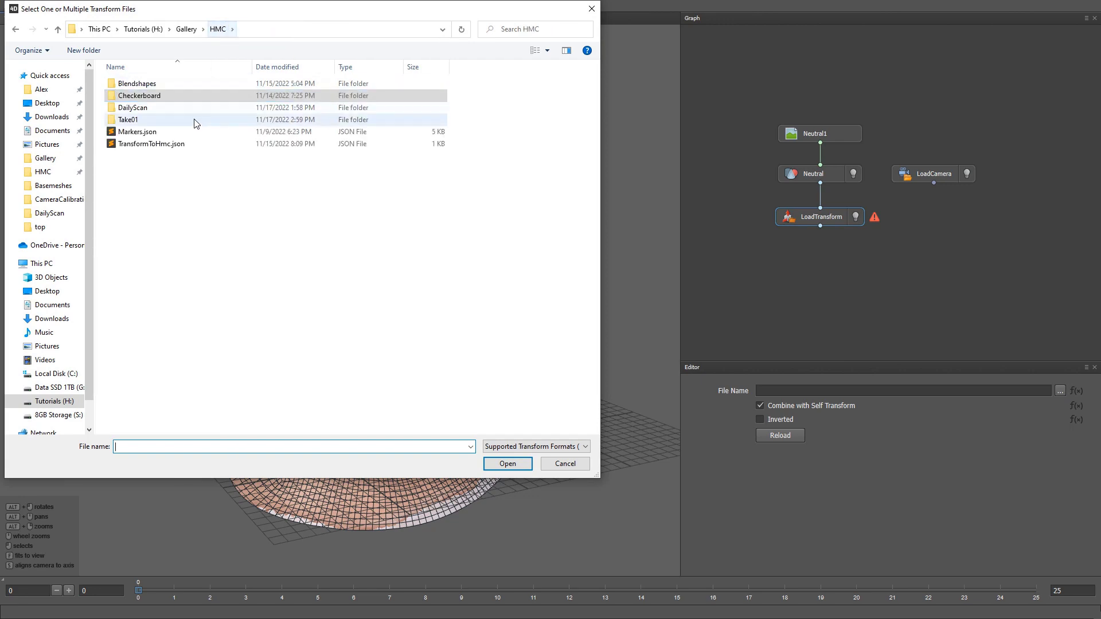
double_click(153, 144)
click(854, 174)
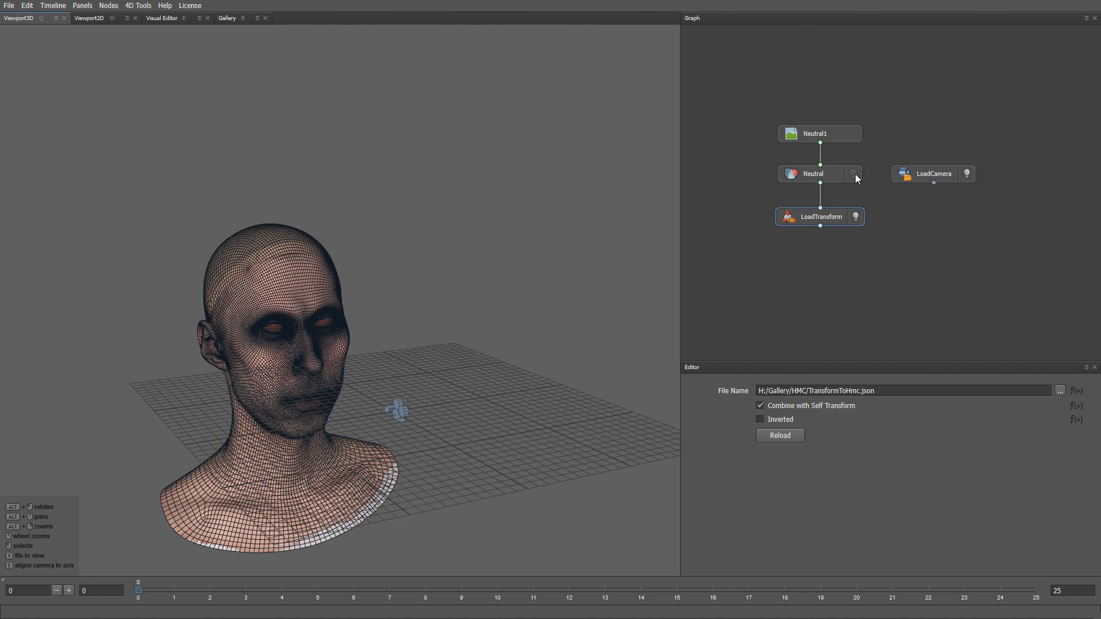
alt+drag(372, 369, 451, 273)
Step: Add a FacialAnnotation node below LoadTransform and connect the LoadTransform and LoadCamera outputs to its first two inputs
middle_drag(886, 310, 882, 289)
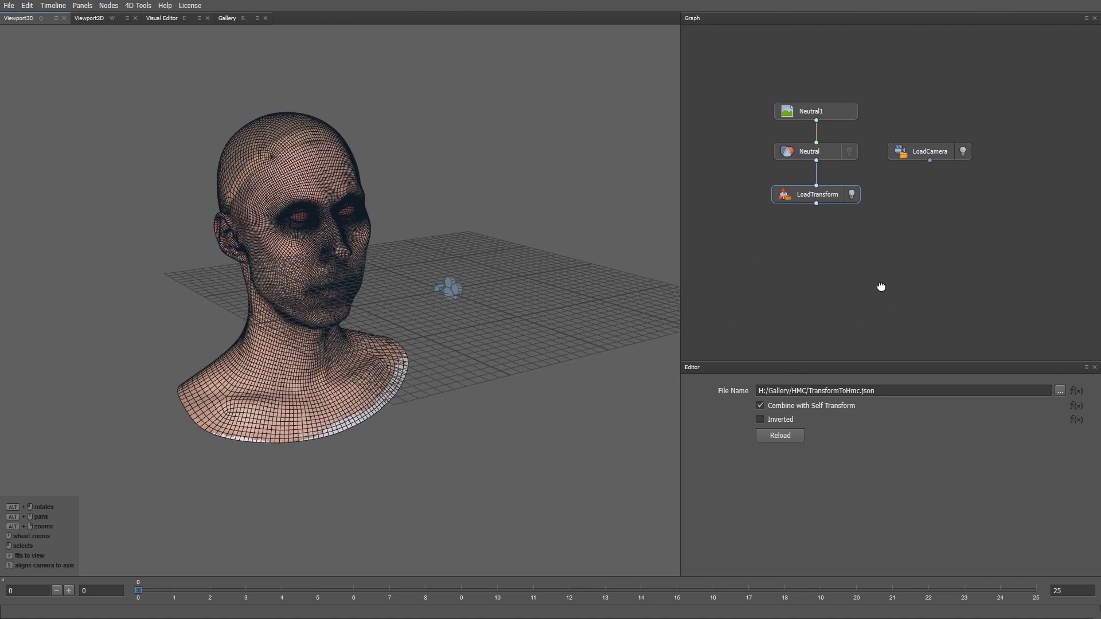
key(Tab)
text(facialan)
key(Return)
drag(881, 286, 813, 273)
drag(816, 204, 783, 262)
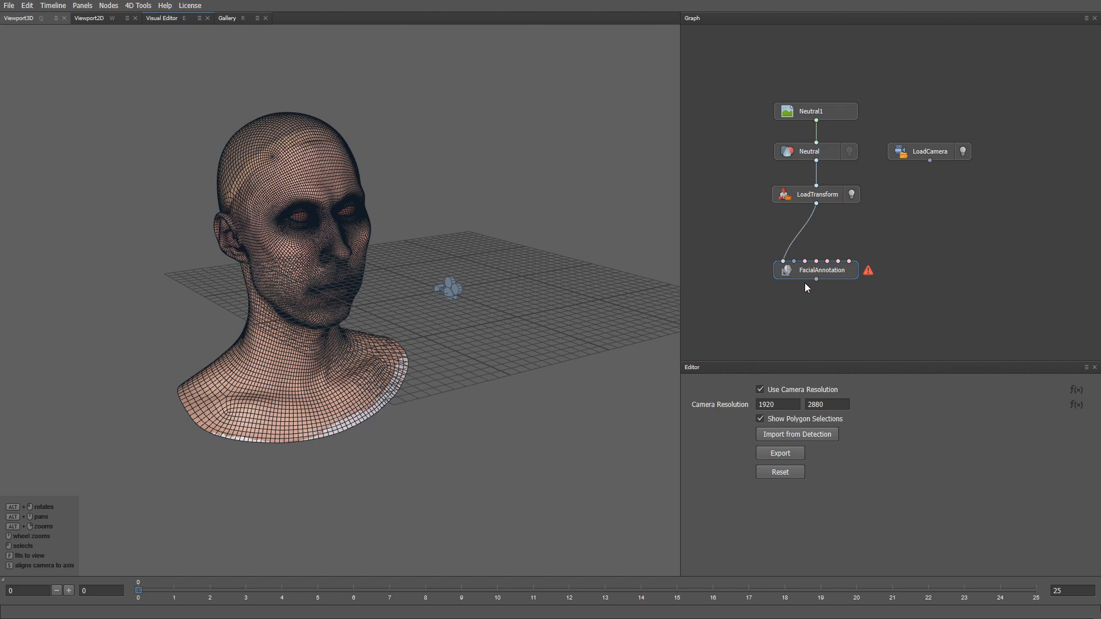
drag(929, 161, 794, 262)
Step: In the Visual Editor, import facial contours from Take01/Detection/frame000985.json, accepting 20 maximum extra points per contour and a 0.2 spline fitting threshold
click(164, 19)
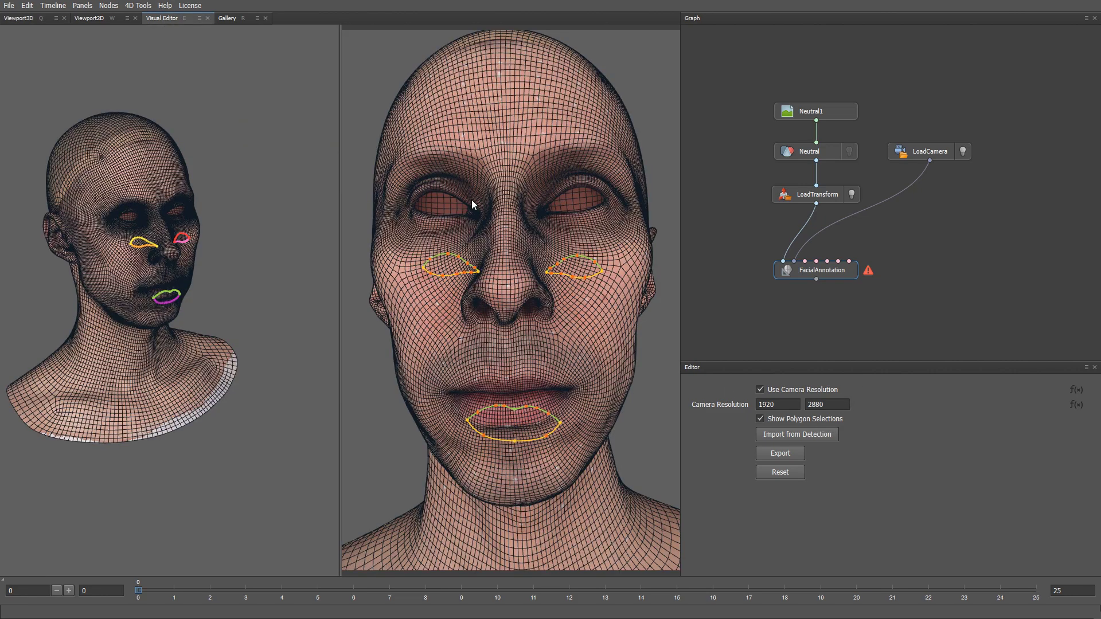
click(793, 436)
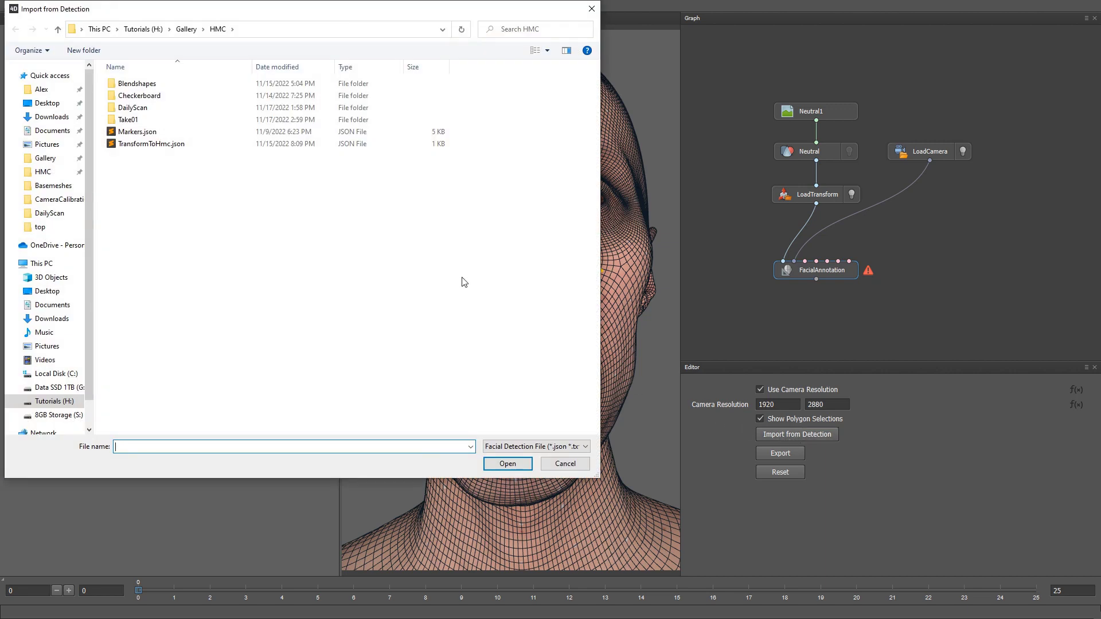
double_click(131, 120)
double_click(138, 95)
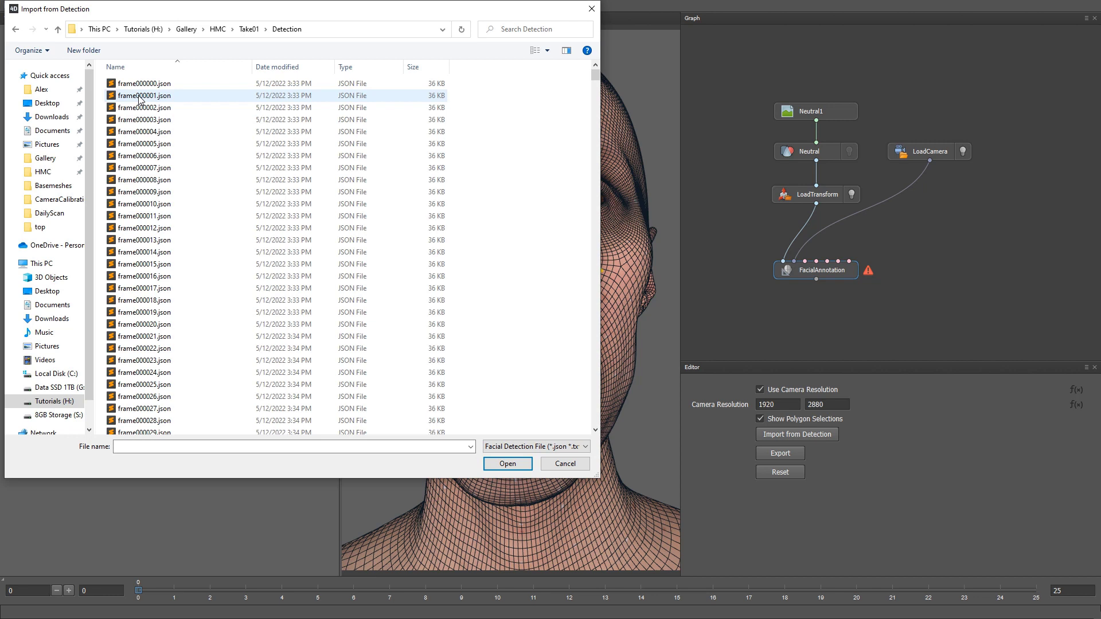
drag(595, 78, 594, 425)
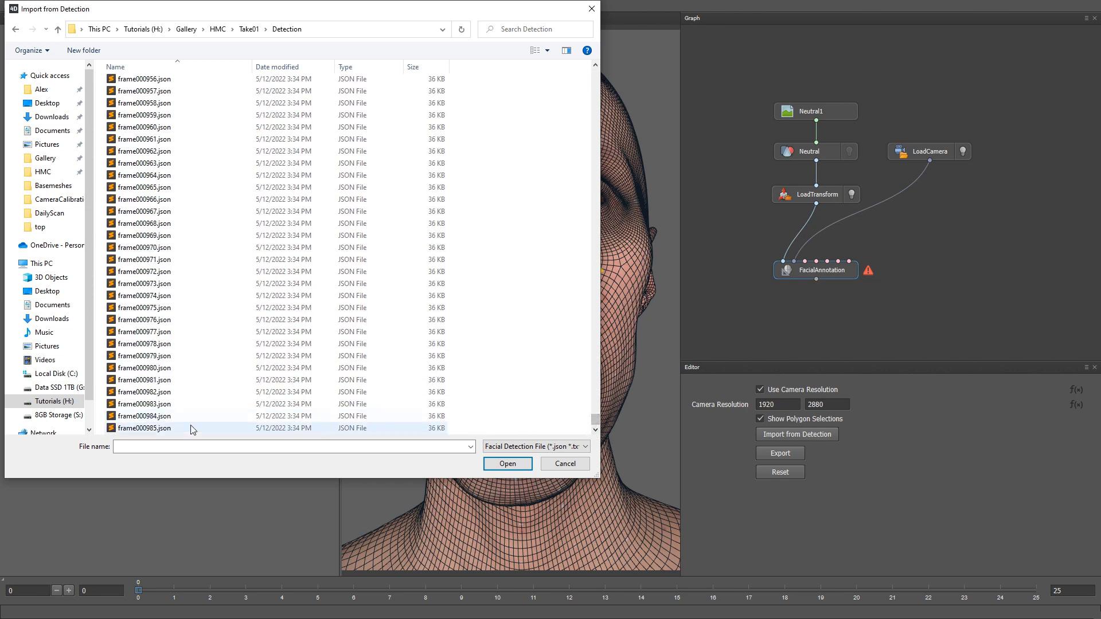
double_click(144, 428)
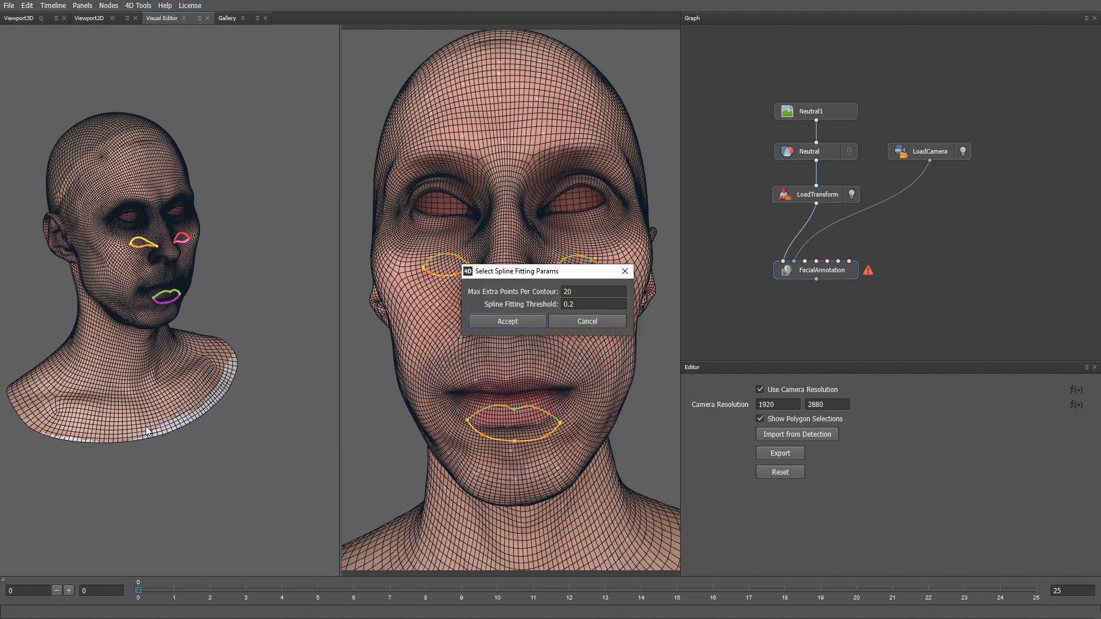
click(498, 320)
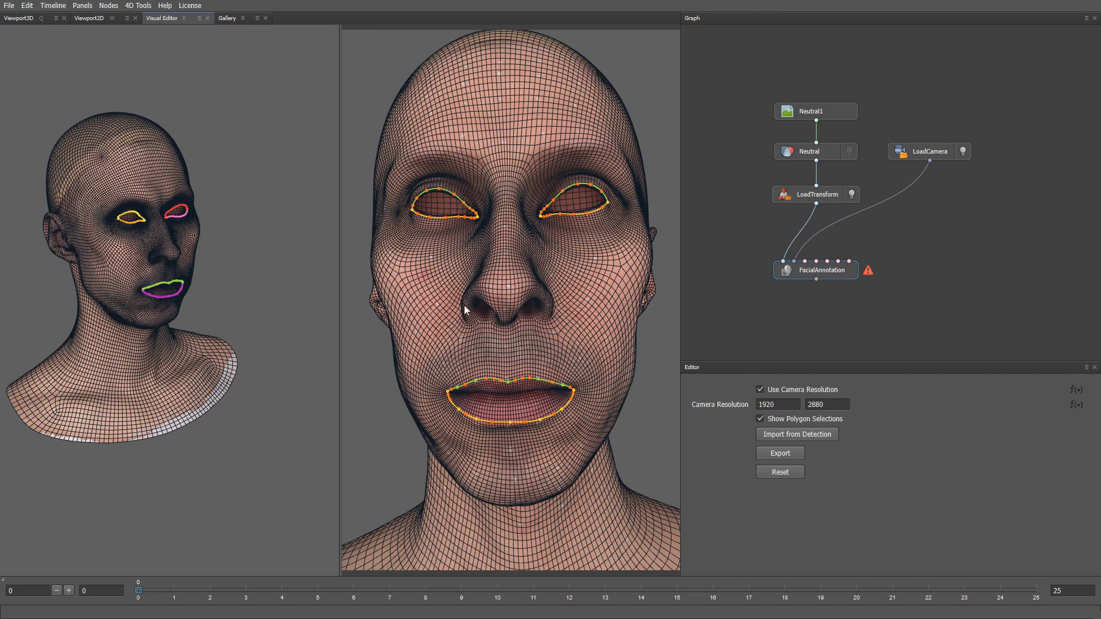
Step: Examine up close how the imported eyelid contour follows the eye on the neutral head
scroll(565, 261, up, 3)
middle_drag(598, 264, 535, 360)
scroll(537, 361, up, 2)
middle_drag(628, 388, 593, 442)
scroll(488, 366, up, 4)
scroll(484, 356, down, 2)
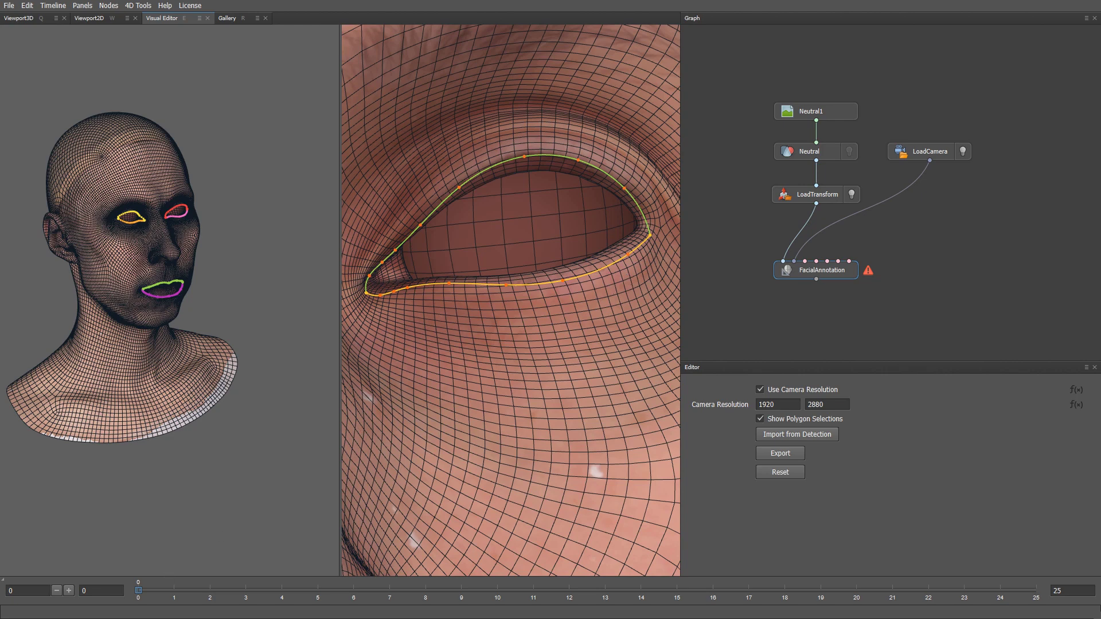
Step: Load Wraphead2.obj and WrapHead2.png from the Gallery/Basemeshes folder into the graph beside the Neutral nodes
click(168, 617)
click(413, 211)
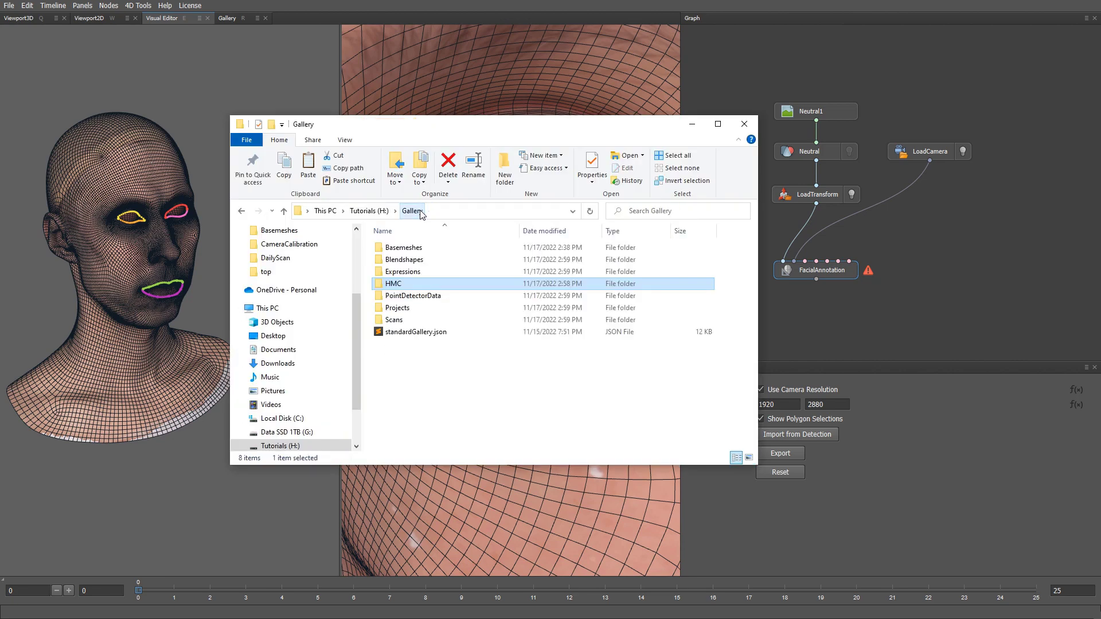
double_click(412, 249)
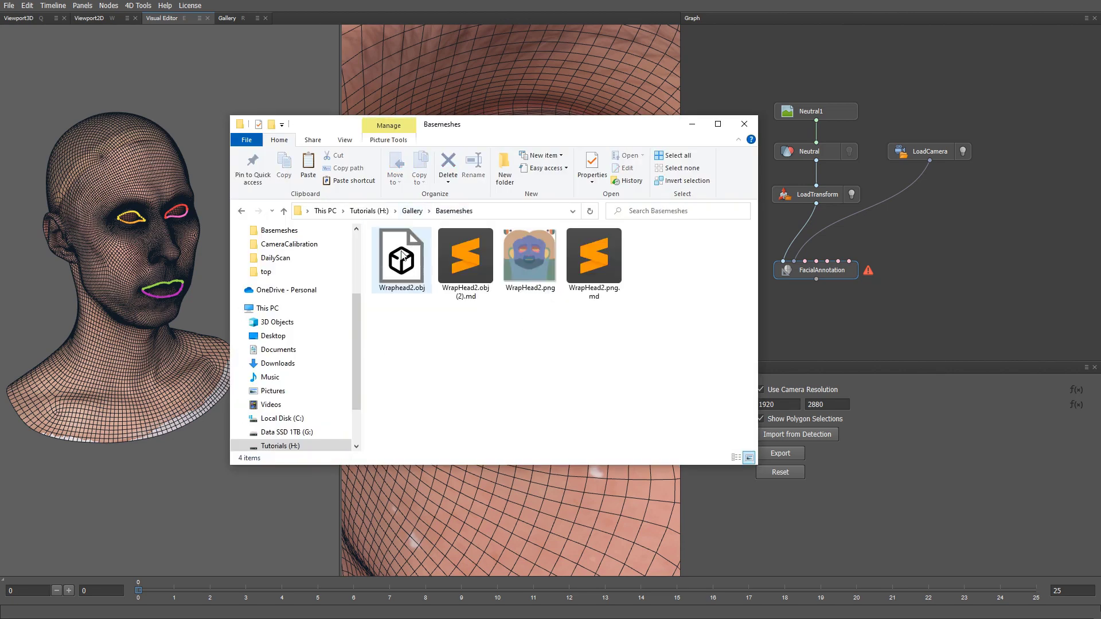
drag(405, 262, 727, 105)
drag(517, 271, 727, 64)
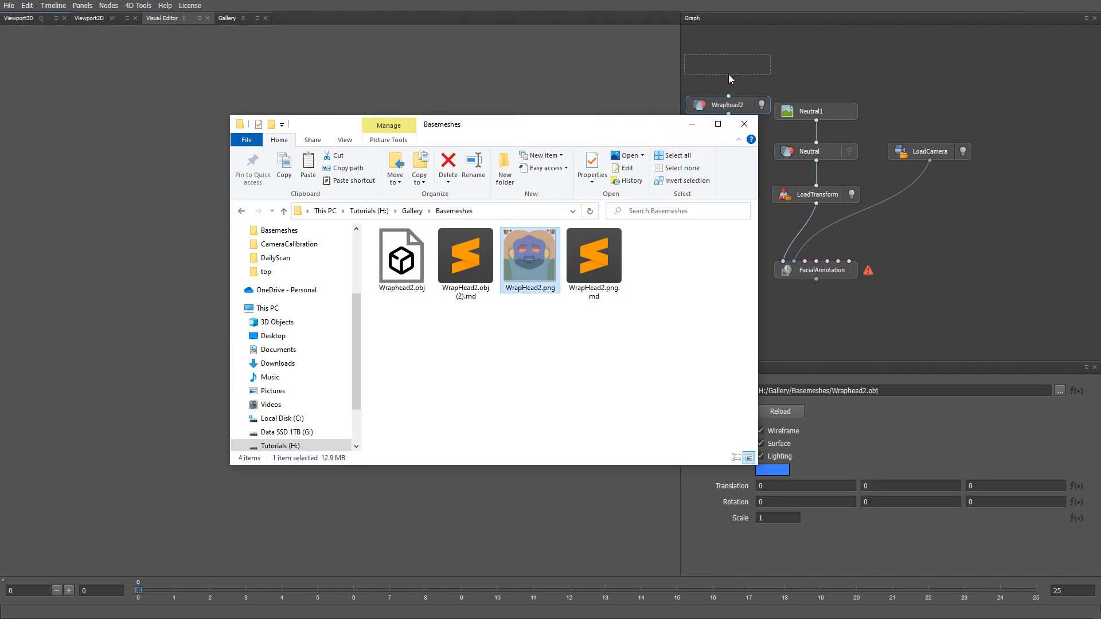
Step: Connect the WrapHead2 image to the Wraphead2 geometry as its texture and display only that basemesh in the 3D viewport
click(692, 125)
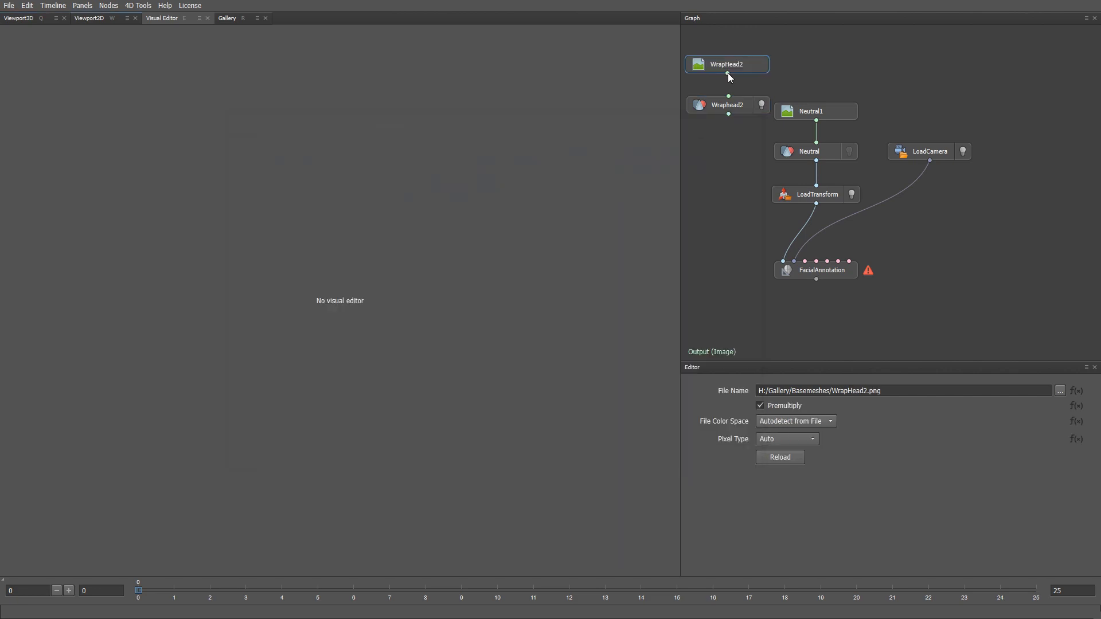
drag(727, 73, 728, 96)
click(760, 105)
key(q)
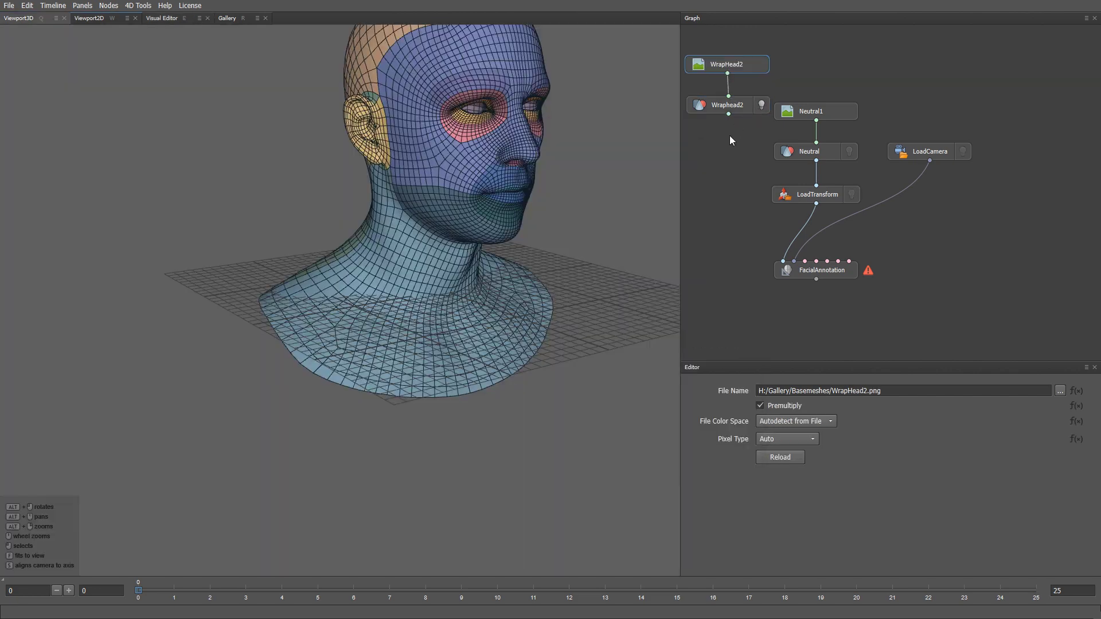
key(f)
alt+drag(465, 257, 382, 280)
alt+right_drag(382, 280, 514, 286)
Step: Align the WrapHead2 texture and geometry nodes in a column beside the Neutral nodes
drag(742, 112, 717, 159)
middle_drag(727, 207, 786, 211)
click(786, 211)
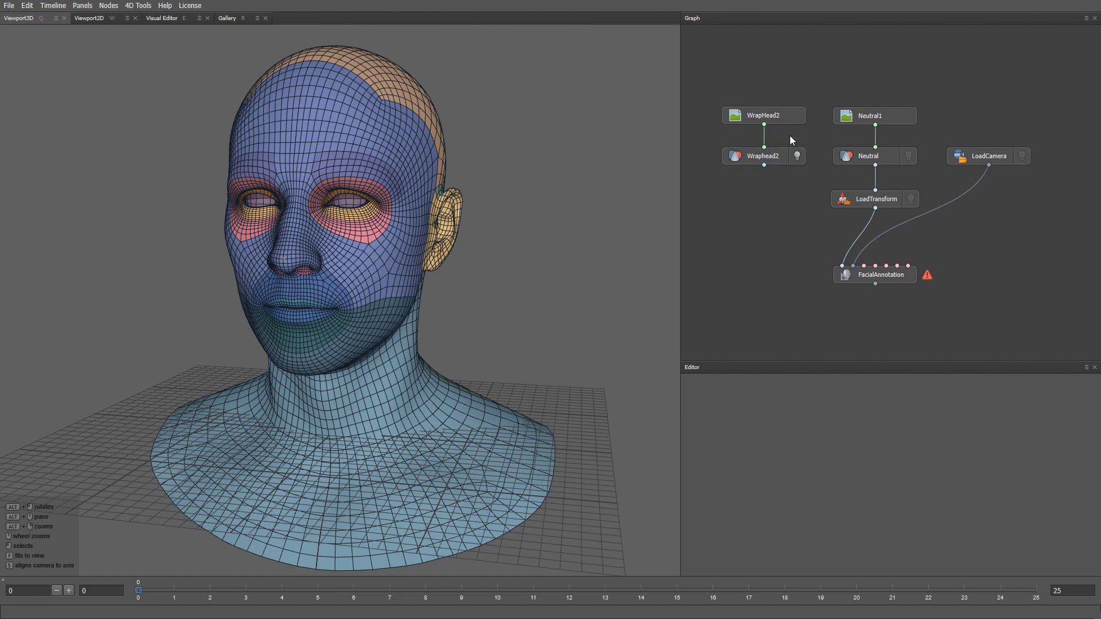
Step: Connect the WrapHead2 texture to the Neutral geometry and examine the eye contour in FacialAnnotation's Visual Editor
click(854, 275)
key(e)
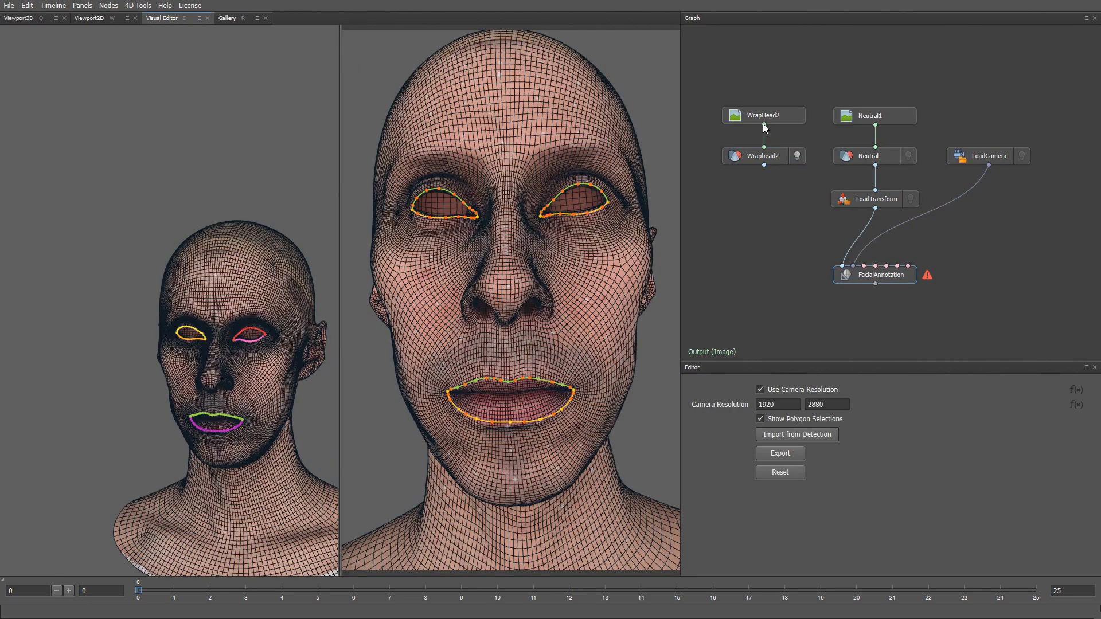
drag(764, 124, 875, 146)
alt+middle_drag(565, 244, 477, 298)
alt+right_drag(477, 298, 665, 383)
scroll(494, 297, up, 5)
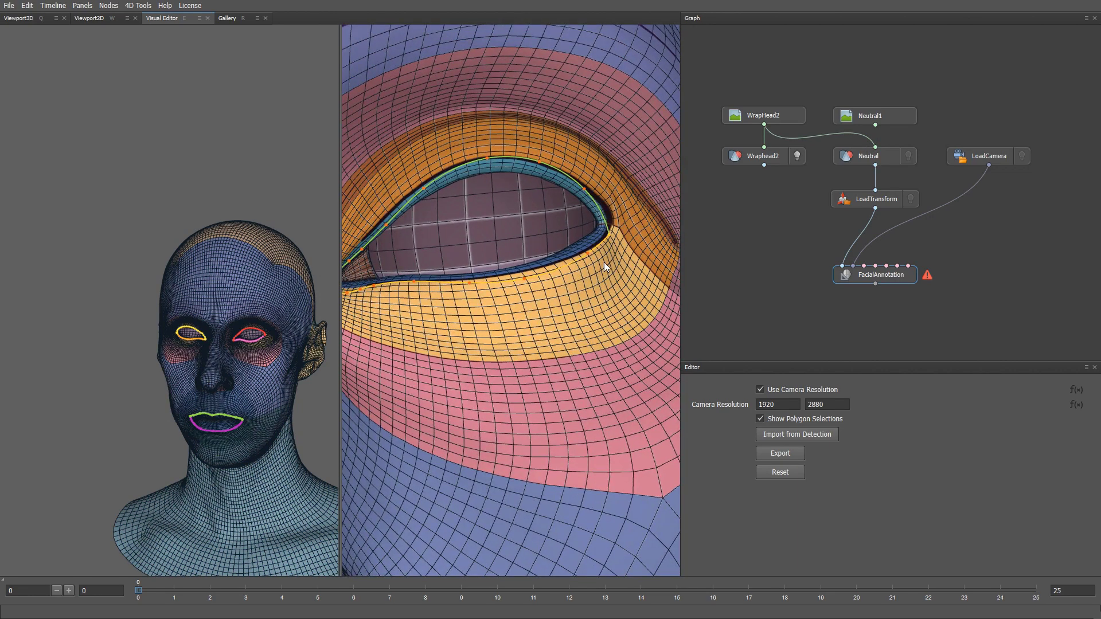
Step: Move the outer corner point of the actor's left eye contour and the adjacent lower-lid point onto the texture's eyelid boundary
scroll(602, 255, up, 6)
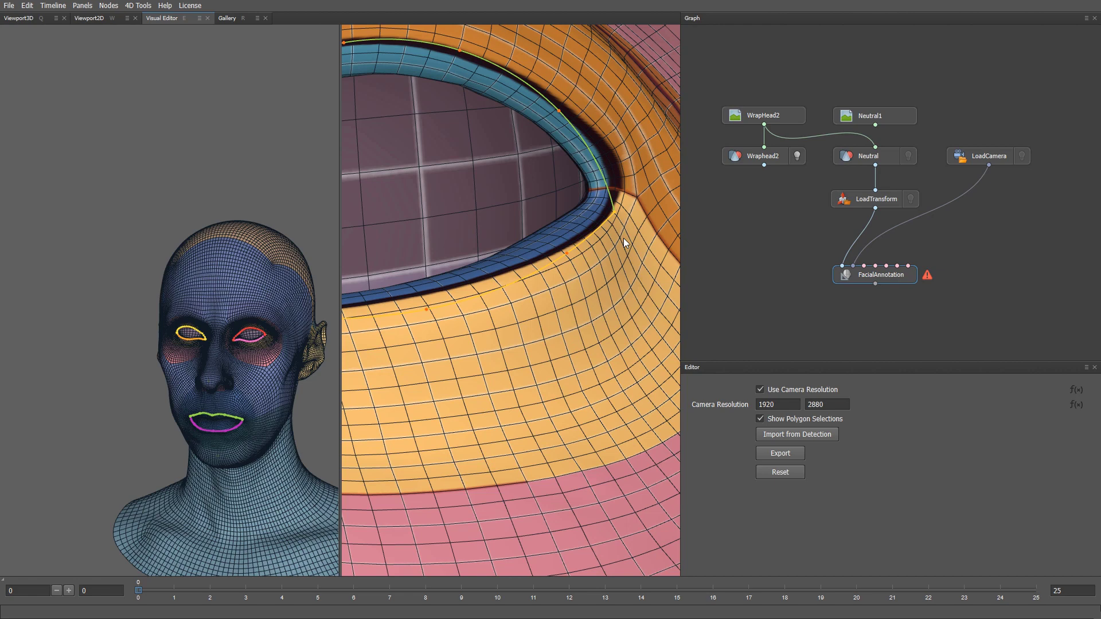
middle_drag(624, 239, 597, 318)
scroll(611, 320, up, 2)
drag(583, 285, 583, 256)
drag(523, 336, 513, 331)
middle_drag(481, 368, 608, 337)
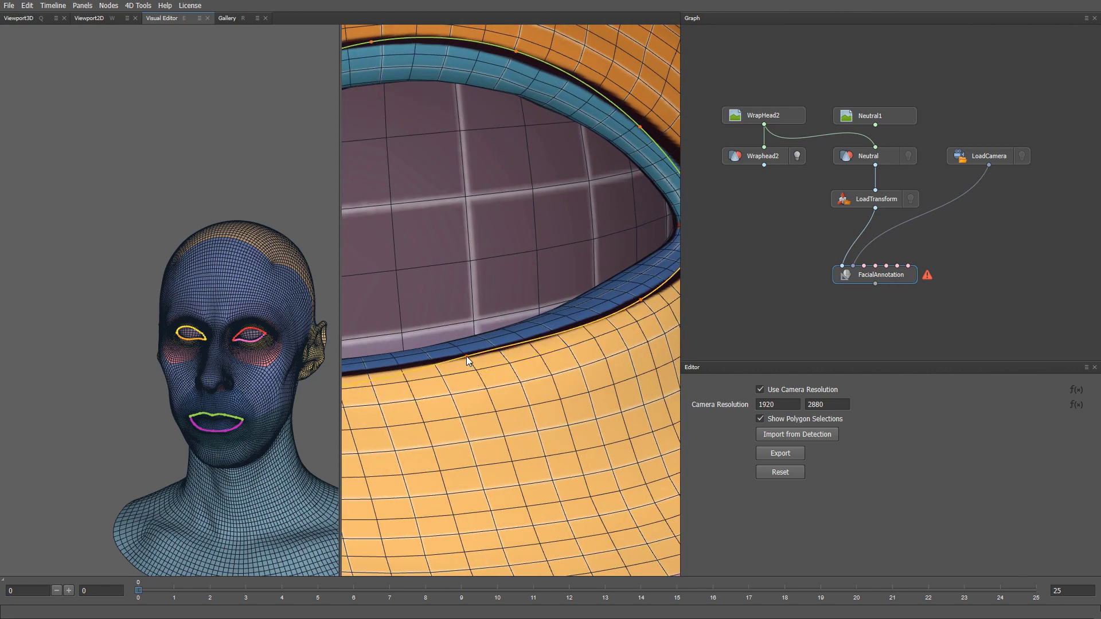
Step: Align the remaining lower-lid contour points, through to the inner eye corner, with the texture's eyelid boundary
drag(429, 390, 563, 381)
drag(479, 386, 476, 377)
middle_drag(437, 405, 591, 404)
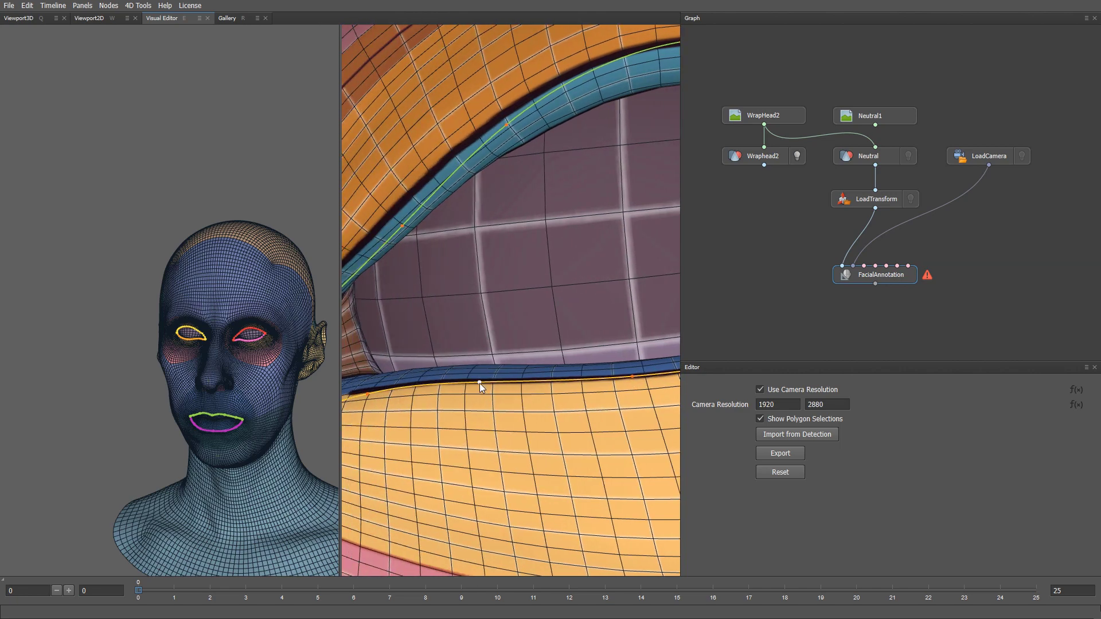
drag(479, 383, 478, 381)
middle_drag(473, 405, 595, 396)
drag(490, 384, 376, 377)
right_drag(376, 377, 429, 415)
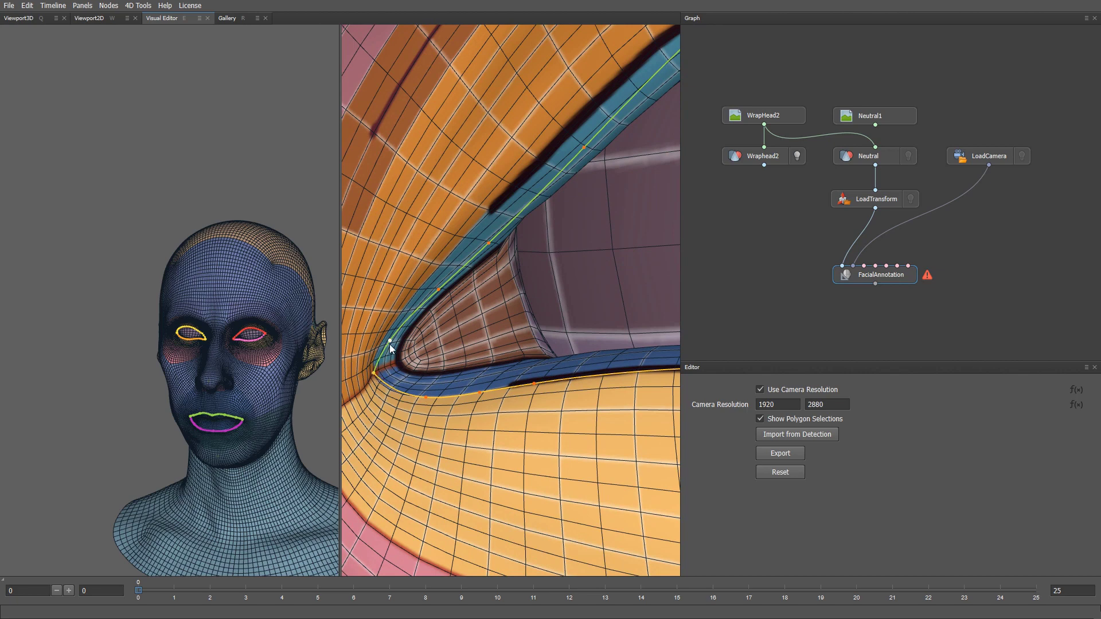
Step: Move the upper-lid contour points from the inner corner to the middle of the lid onto the texture's eyelid boundary
drag(389, 342, 383, 342)
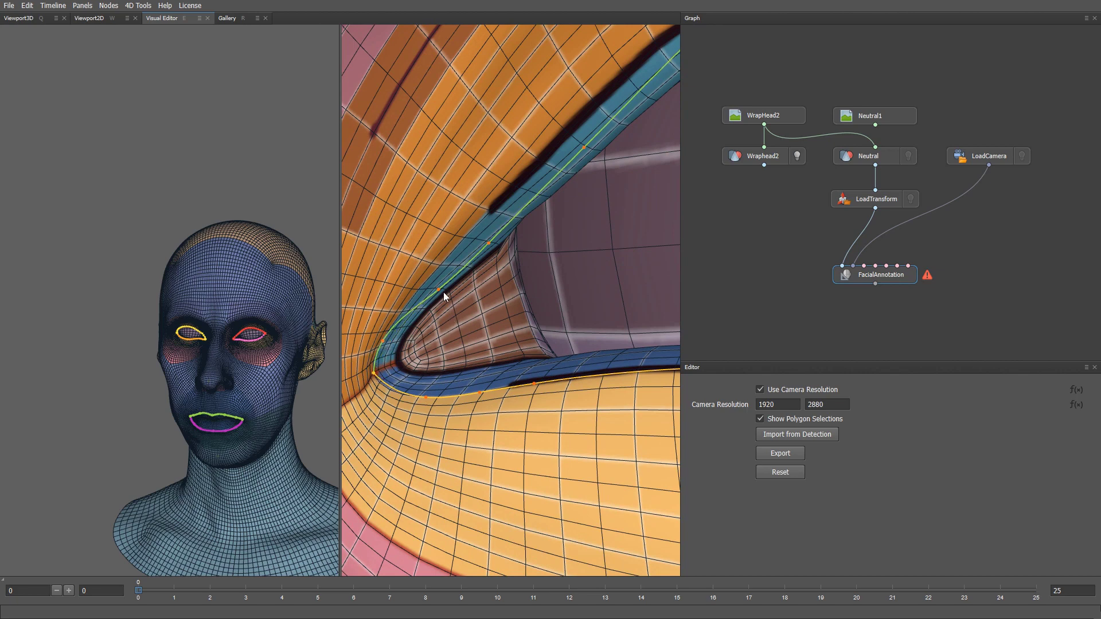
drag(438, 289, 428, 280)
drag(489, 243, 482, 218)
scroll(490, 230, up, 2)
middle_drag(559, 170, 459, 287)
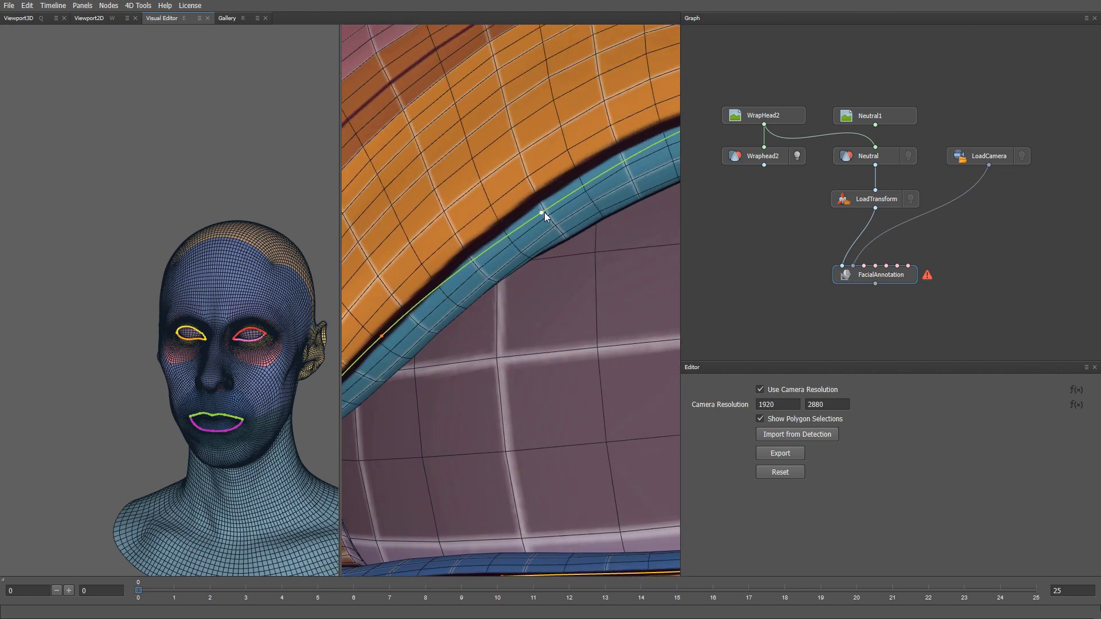
drag(542, 213, 535, 198)
middle_drag(546, 210, 364, 341)
drag(613, 226, 582, 232)
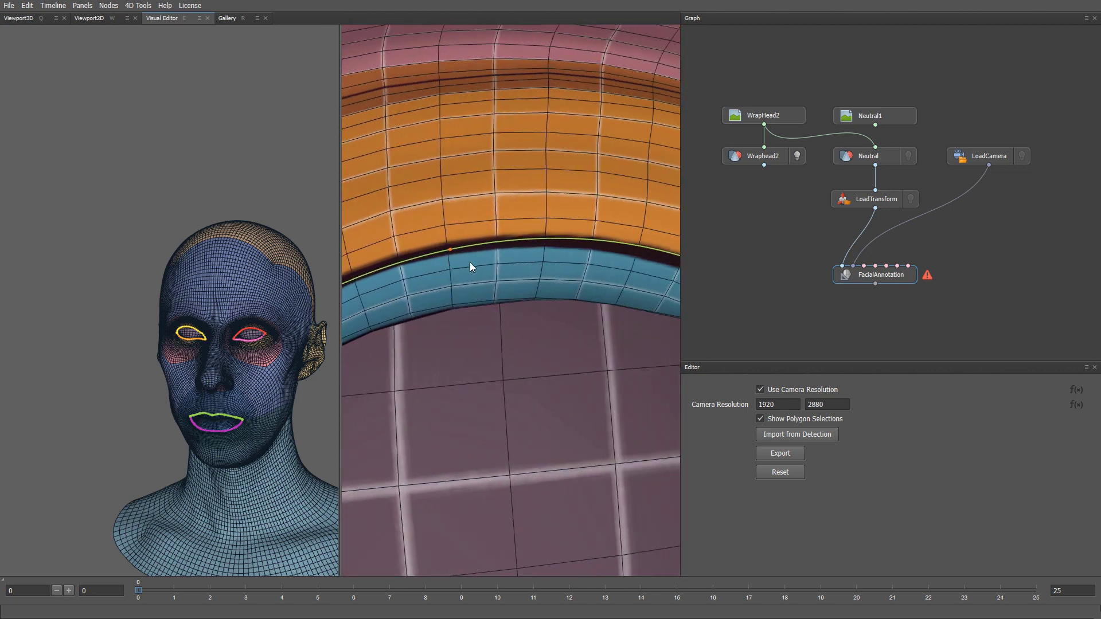
Step: Align the outer half of the upper-lid contour with the texture boundary down to the outer eye corner
middle_drag(602, 264, 564, 268)
click(578, 260)
scroll(595, 298, down, 3)
drag(576, 293, 579, 288)
middle_drag(657, 421, 573, 381)
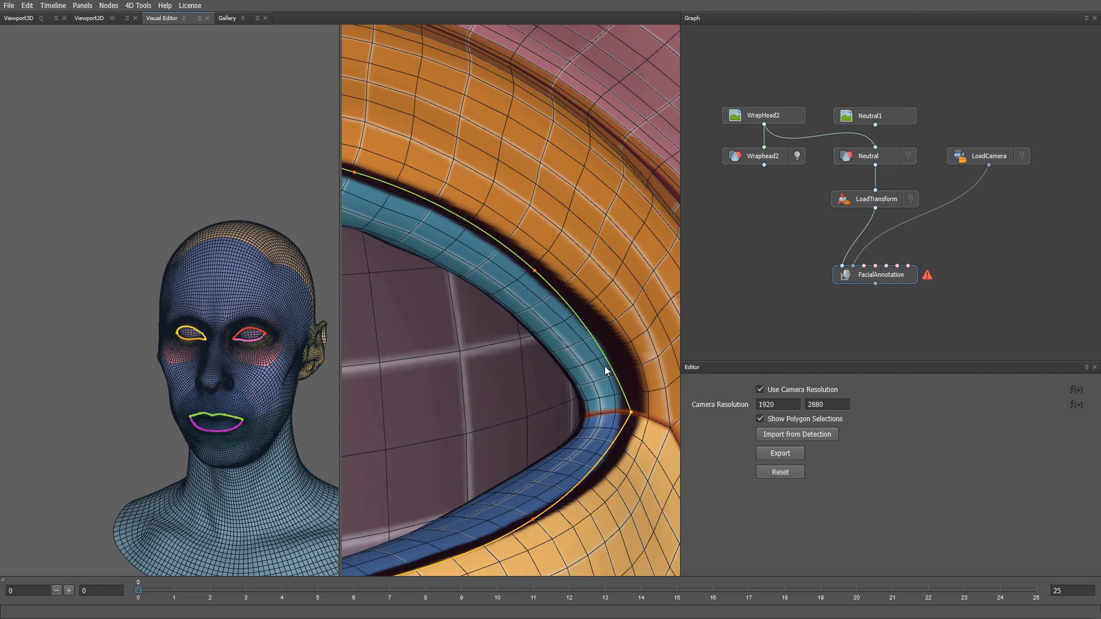
drag(608, 364, 619, 363)
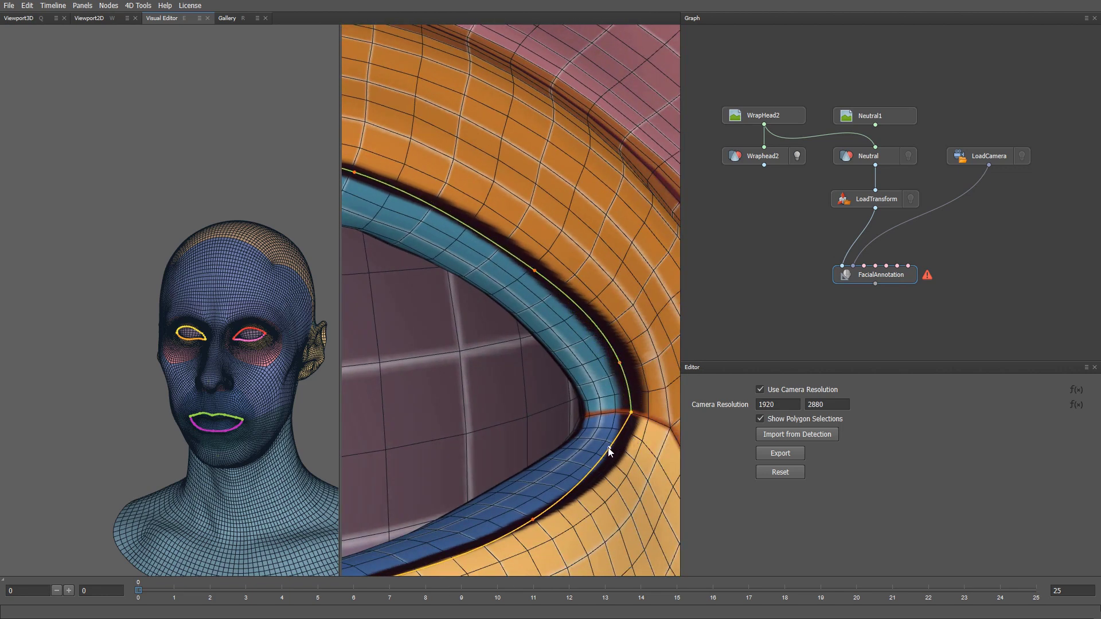
middle_drag(547, 488, 597, 440)
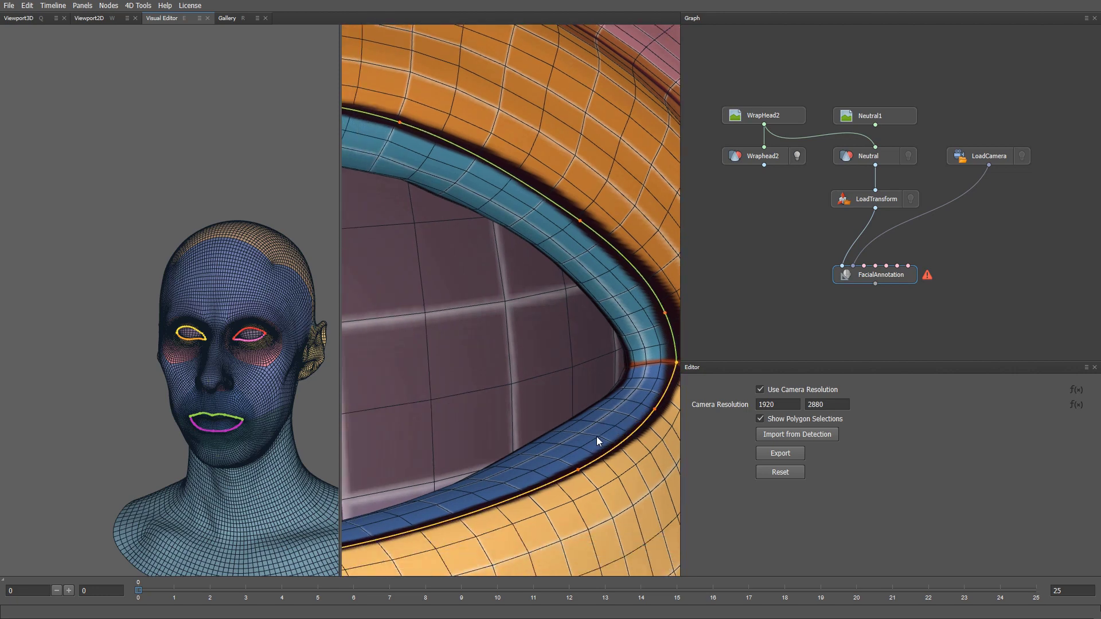
scroll(597, 436, down, 3)
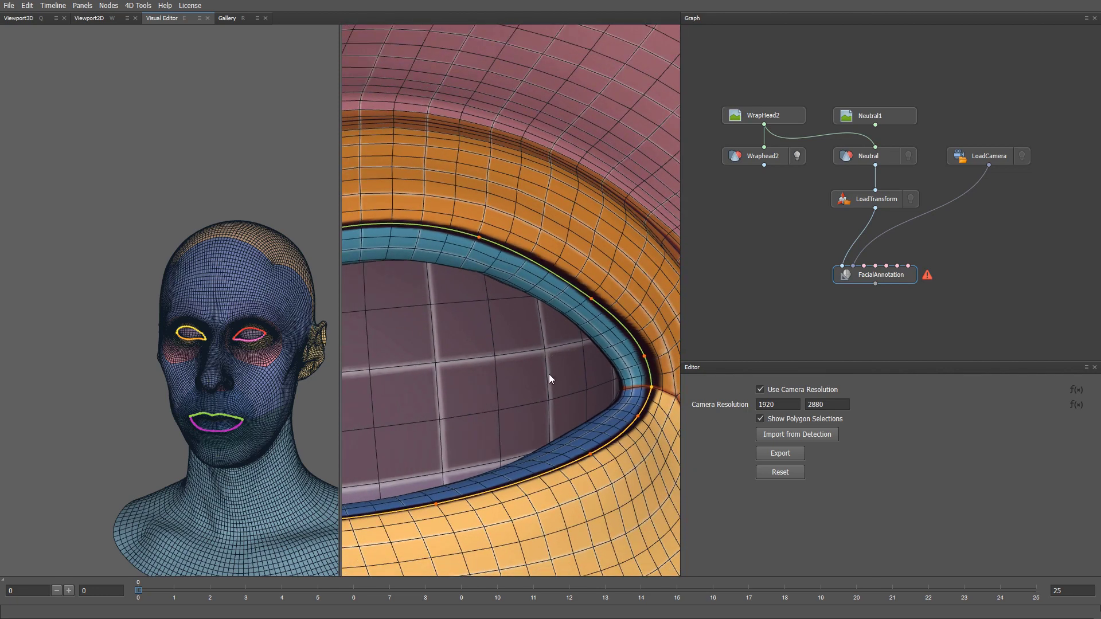
Step: Connect the Neutral1 texture back to the Neutral geometry and fine-tune the contour points around the outer eye corner along the mesh edge loop
drag(875, 125, 875, 148)
middle_drag(627, 360, 482, 326)
right_drag(482, 326, 550, 395)
drag(522, 366, 522, 369)
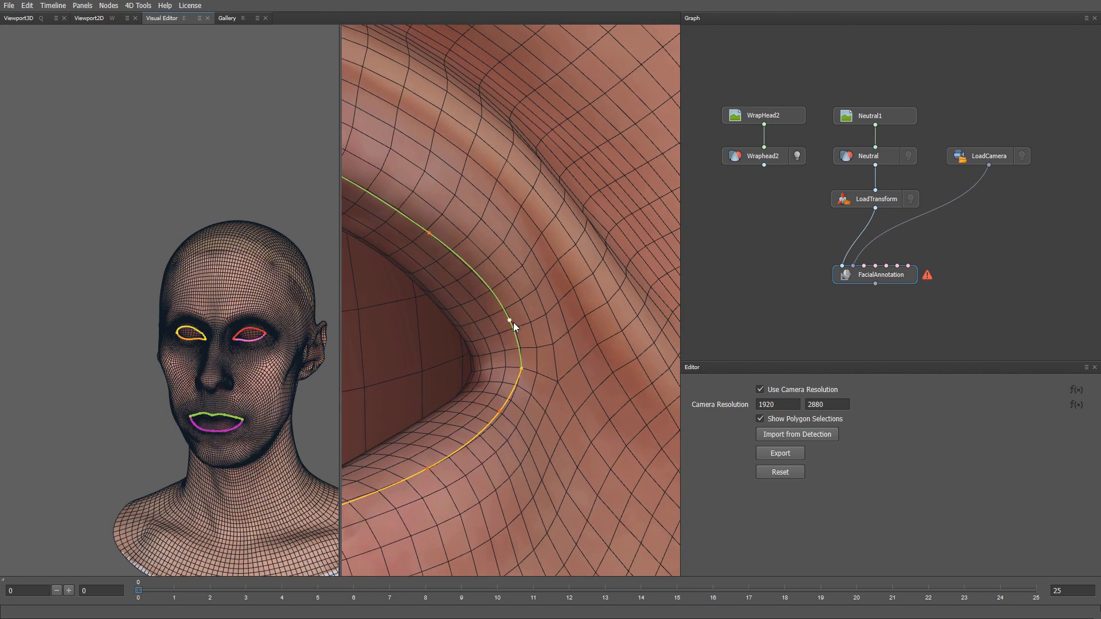
drag(511, 322, 515, 332)
drag(427, 232, 429, 234)
Step: Fine-tune the upper-lid contour points across the middle of the lid so they follow the mesh edge loop
middle_drag(421, 248, 588, 368)
drag(426, 247, 425, 251)
middle_drag(425, 252, 640, 311)
drag(422, 295, 420, 298)
middle_drag(420, 298, 659, 235)
drag(480, 335, 481, 333)
middle_drag(480, 333, 636, 222)
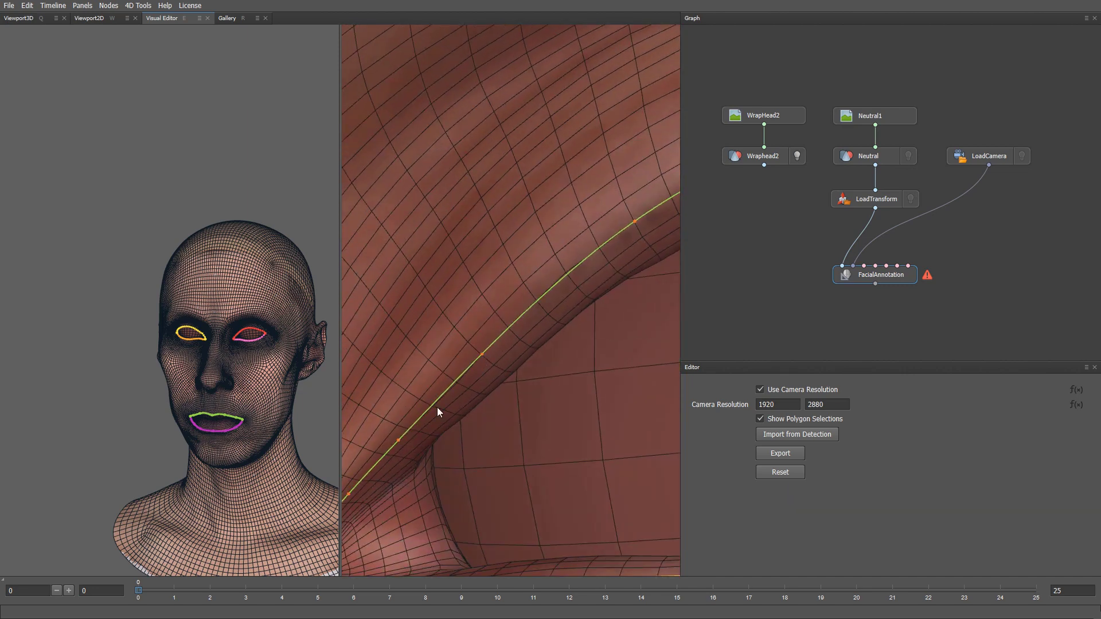
Step: Refine the contour points around the inner eye corner and add a point just above the corner on the upper lid
scroll(445, 409, down, 2)
scroll(453, 379, up, 2)
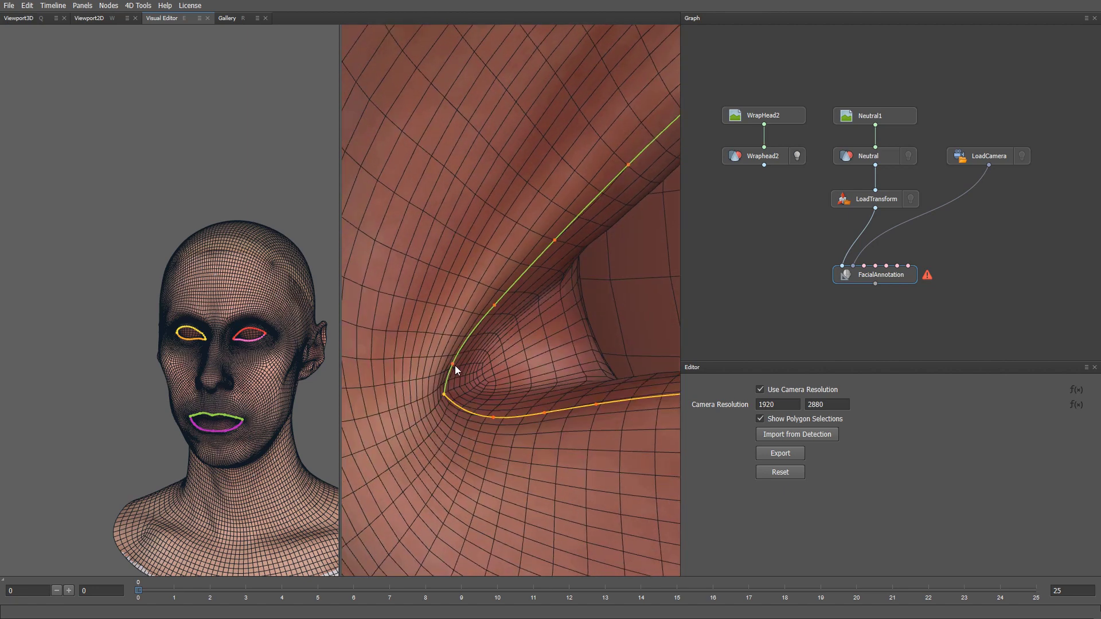
scroll(456, 365, up, 2)
drag(452, 363, 451, 363)
click(441, 387)
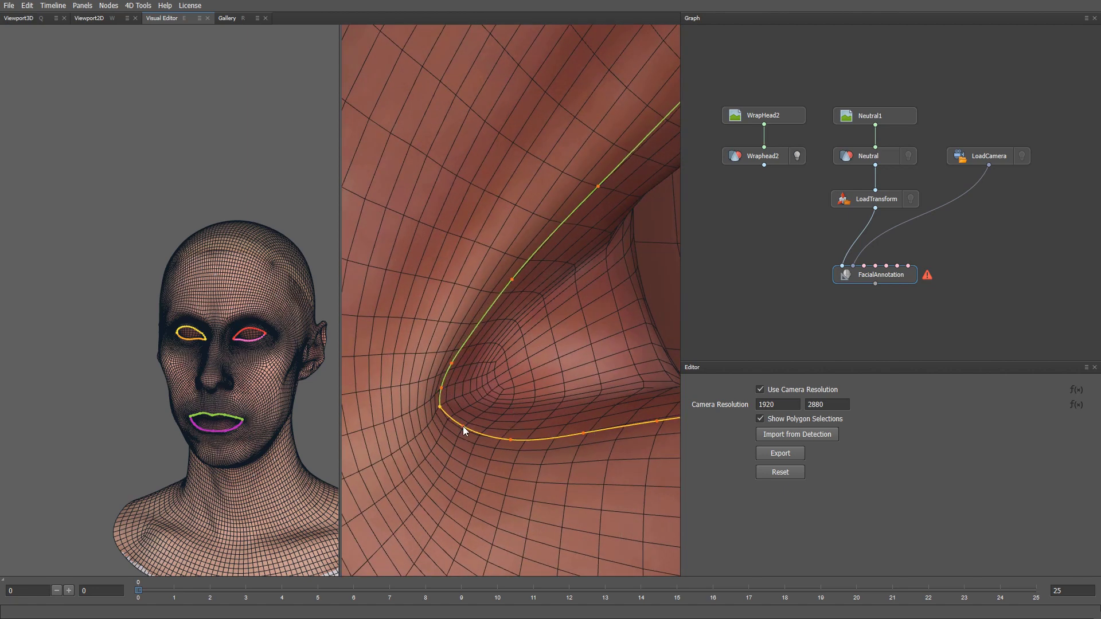
drag(461, 427, 459, 428)
drag(510, 440, 513, 439)
drag(583, 432, 585, 431)
Step: Fine-tune the lower-lid contour points from the inner part of the lid towards the outer corner along the edge loop
middle_drag(653, 420, 549, 419)
drag(552, 421, 560, 417)
scroll(559, 418, up, 2)
scroll(631, 410, up, 3)
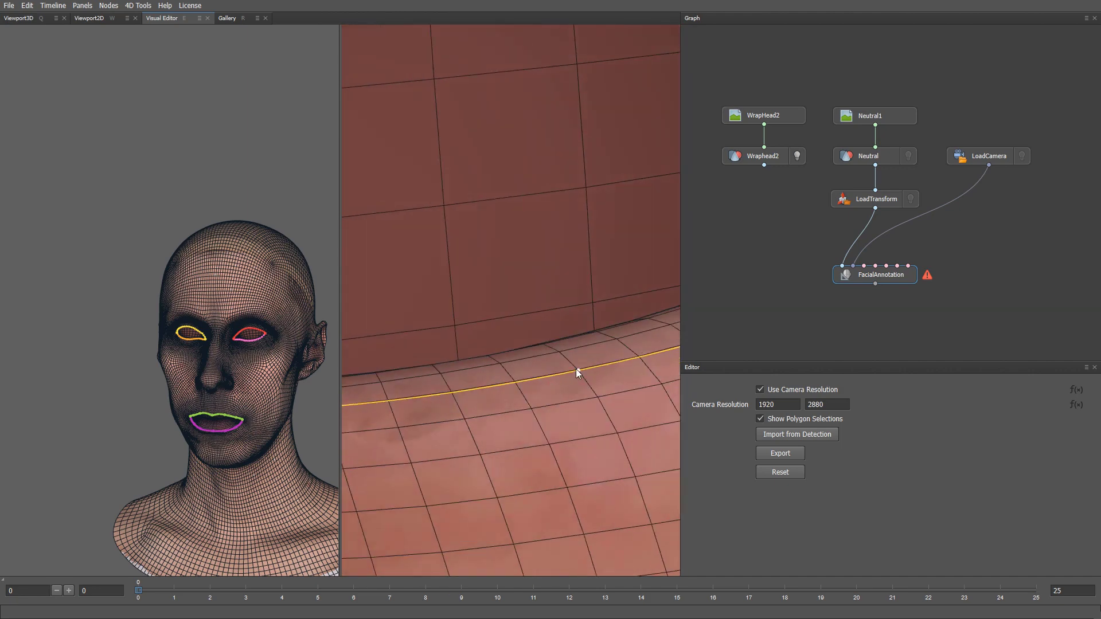
drag(576, 369, 577, 371)
middle_drag(666, 376, 377, 455)
drag(478, 398, 508, 388)
drag(407, 421, 601, 386)
right_drag(600, 385, 502, 342)
drag(541, 419, 527, 359)
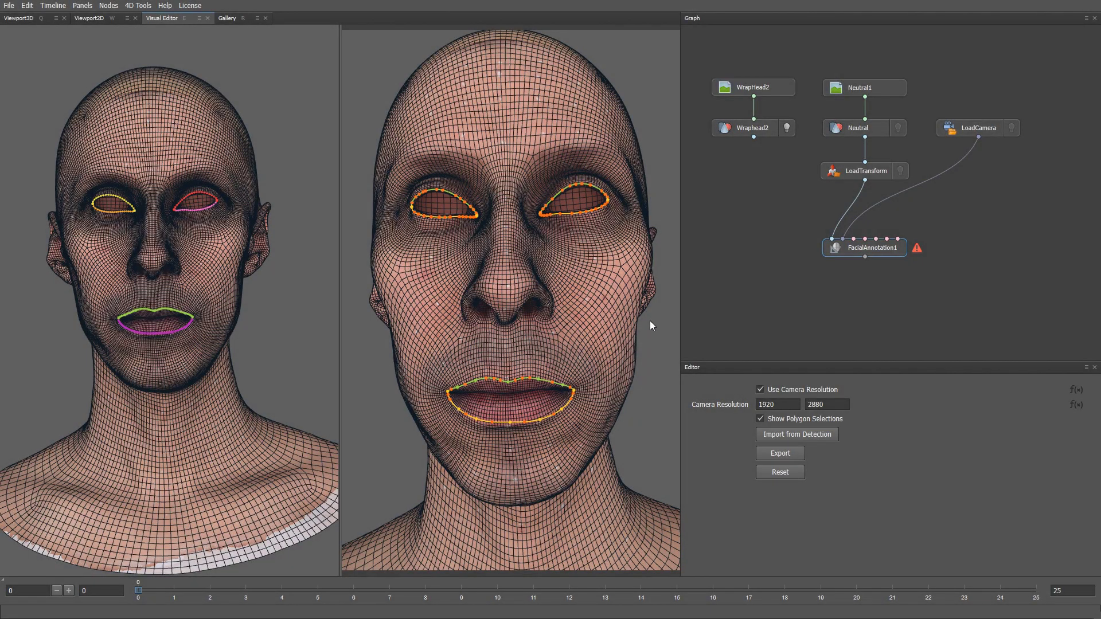
Step: Examine the contour of the actor's right eye and the overall eye and lip contours in both Visual Editor views
right_drag(437, 233, 602, 379)
middle_drag(488, 237, 532, 336)
right_drag(534, 337, 605, 394)
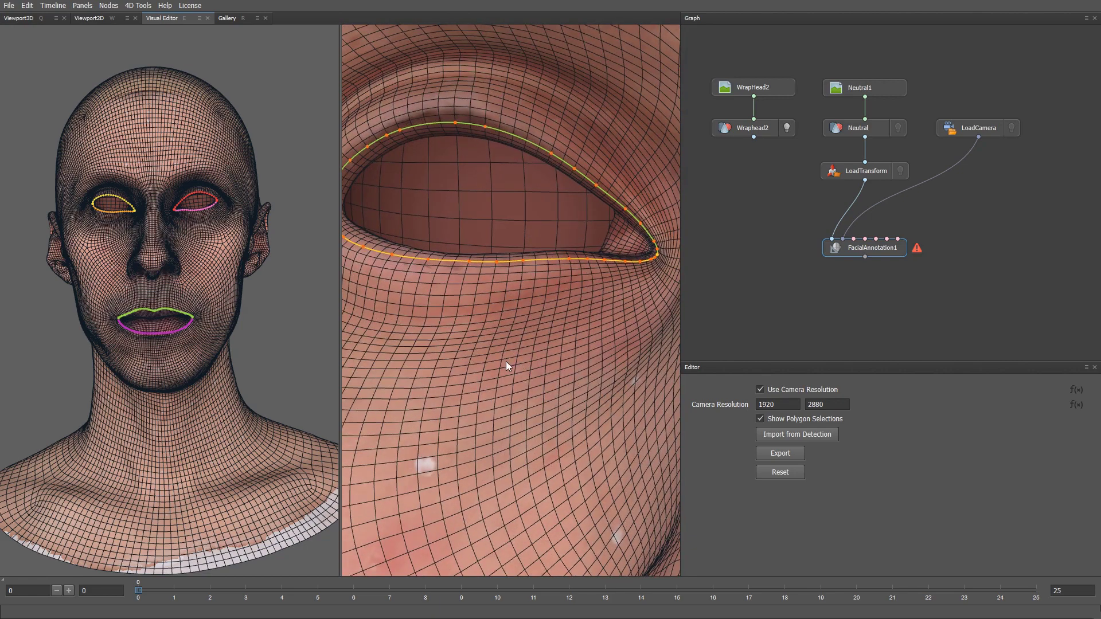
scroll(591, 378, down, 2)
scroll(595, 384, down, 3)
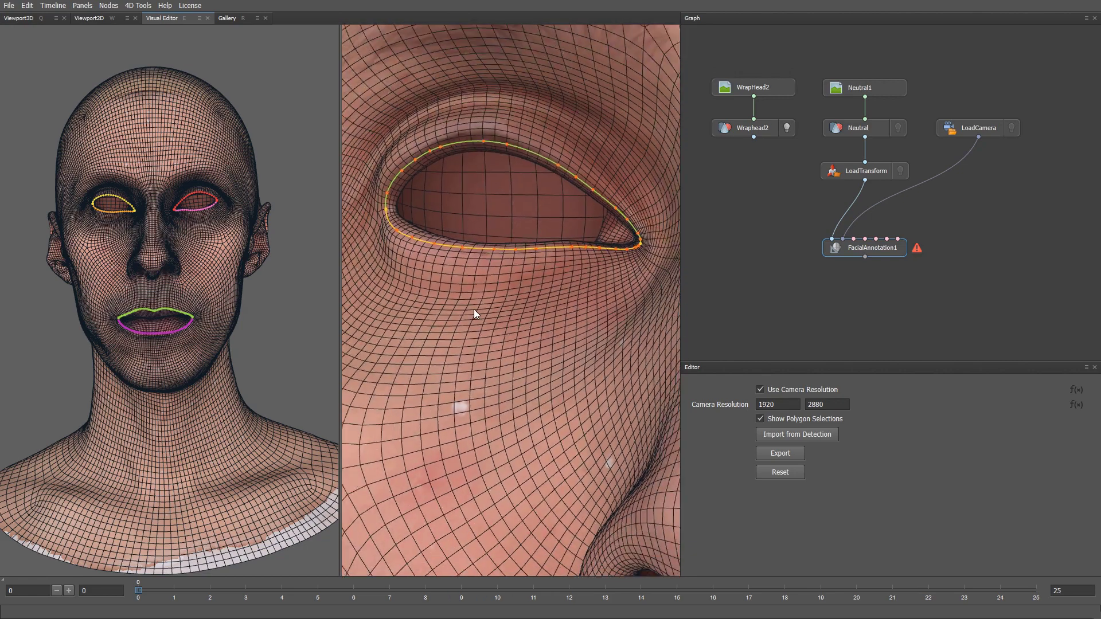
scroll(458, 304, down, 5)
scroll(202, 270, up, 5)
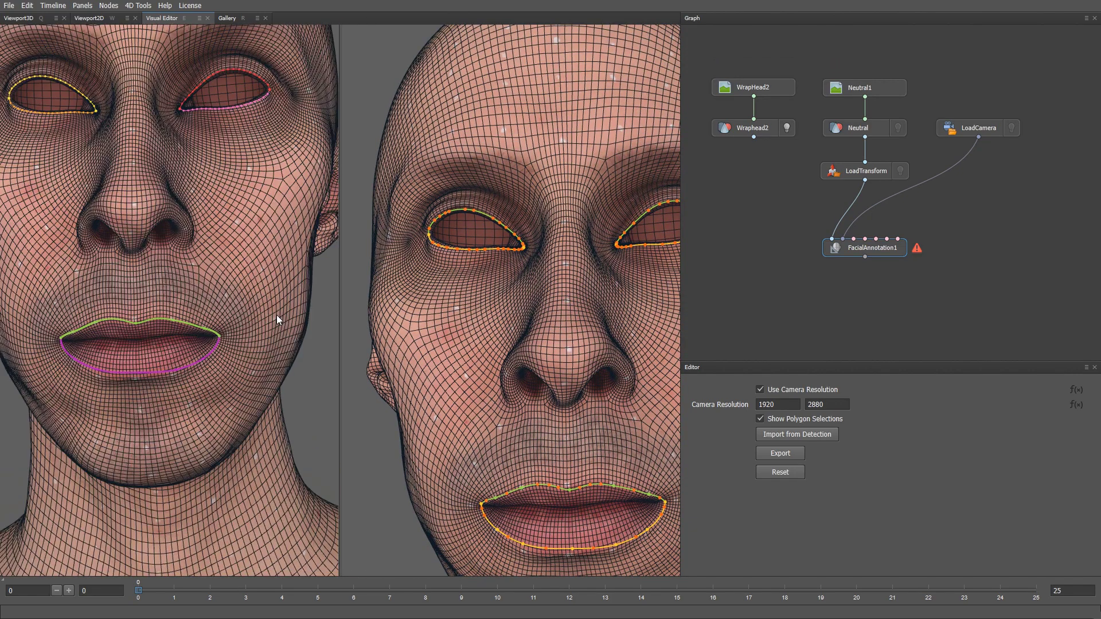
right_drag(277, 315, 319, 346)
middle_drag(192, 184, 172, 383)
middle_drag(213, 286, 200, 310)
drag(201, 309, 208, 341)
right_drag(242, 370, 201, 349)
middle_drag(244, 407, 152, 255)
right_drag(230, 319, 188, 297)
Step: Connect the WrapHead2 texture to the Neutral geometry and move the lip contour points at the actor's left mouth corner onto the texture's lip boundary
middle_drag(527, 421, 471, 231)
right_drag(507, 315, 625, 432)
right_drag(544, 312, 625, 445)
middle_drag(576, 336, 318, 275)
middle_drag(481, 304, 370, 318)
scroll(468, 300, up, 2)
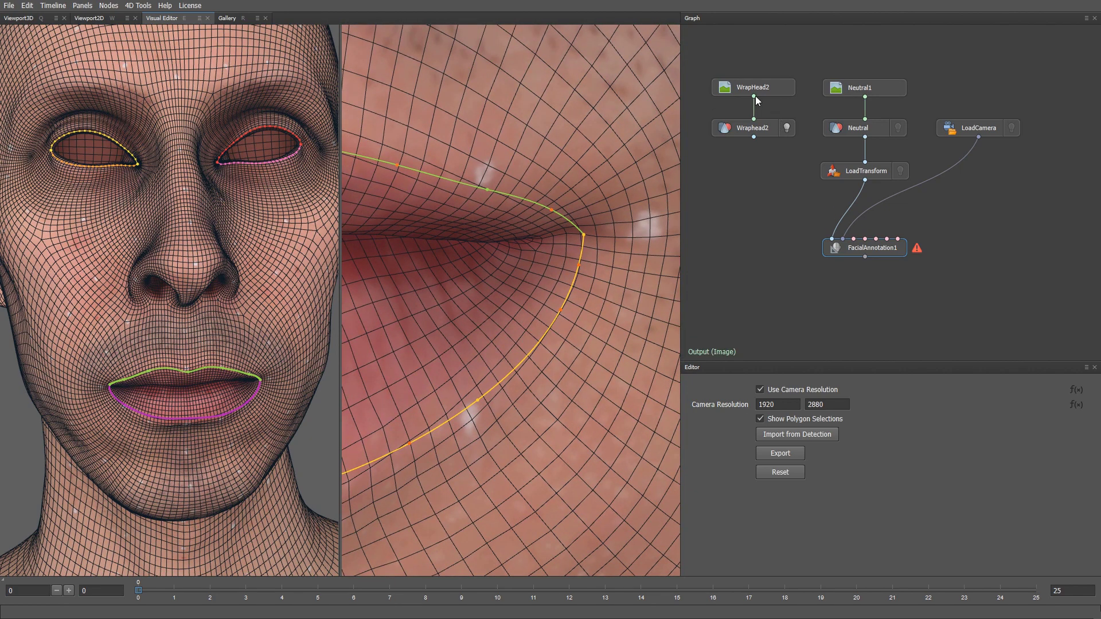
drag(755, 96, 860, 121)
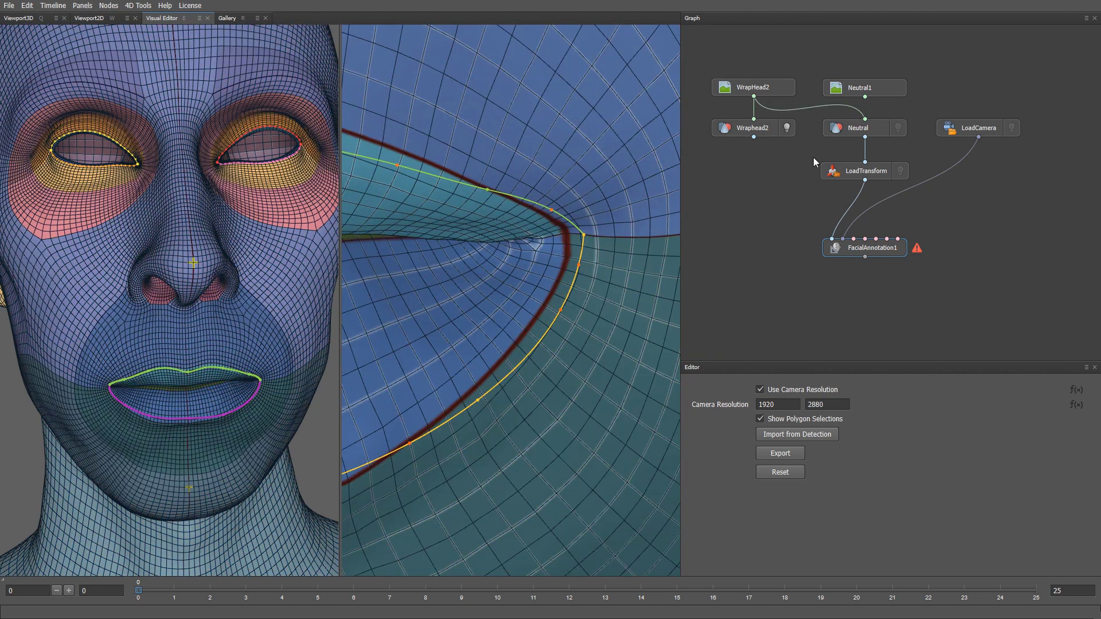
drag(586, 237, 563, 273)
drag(559, 311, 540, 311)
Step: Align the lower-lip contour points from the actor's left mouth corner past the lip's centre with the texture's lip boundary
middle_drag(531, 385, 626, 315)
drag(572, 332, 565, 326)
middle_drag(561, 339, 579, 342)
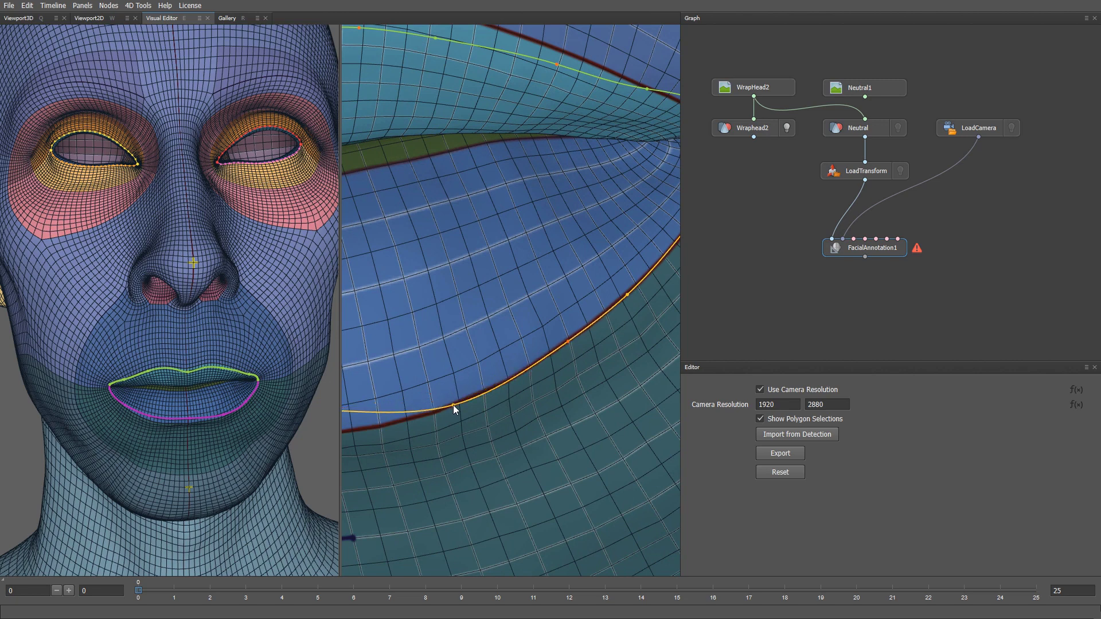
middle_drag(452, 405, 631, 390)
drag(484, 359, 498, 381)
middle_drag(447, 408, 528, 401)
drag(444, 355, 430, 394)
middle_drag(443, 416, 658, 416)
drag(498, 361, 500, 387)
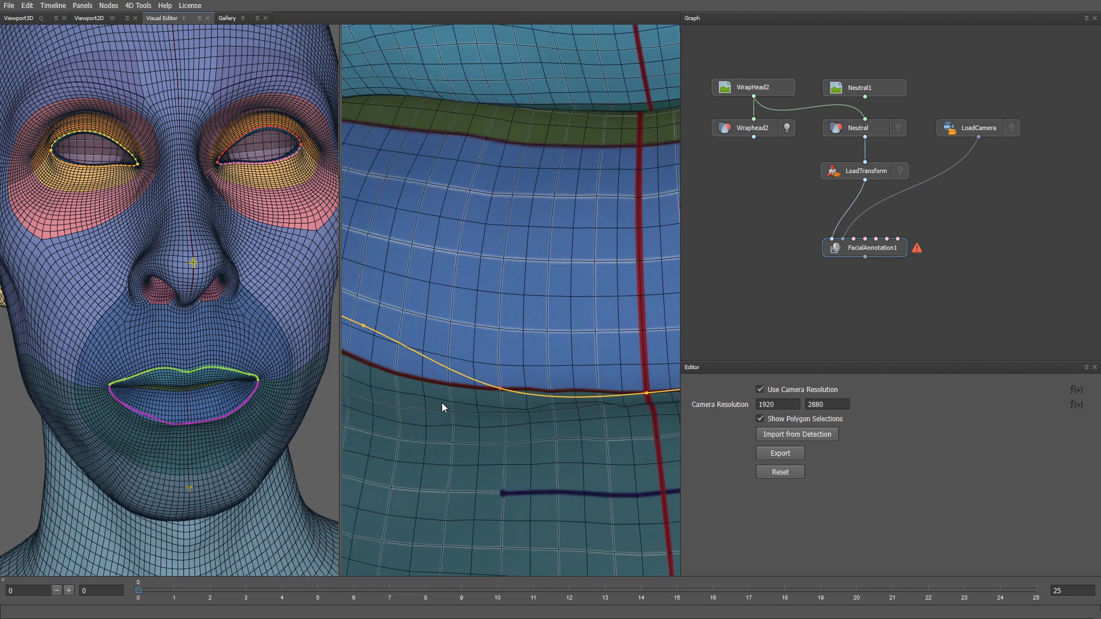
Step: Move the lower-lip contour points on the actor's right side onto the texture's lip boundary, up towards the mouth corner
middle_drag(442, 403, 472, 337)
drag(472, 336, 448, 361)
middle_drag(442, 365, 561, 394)
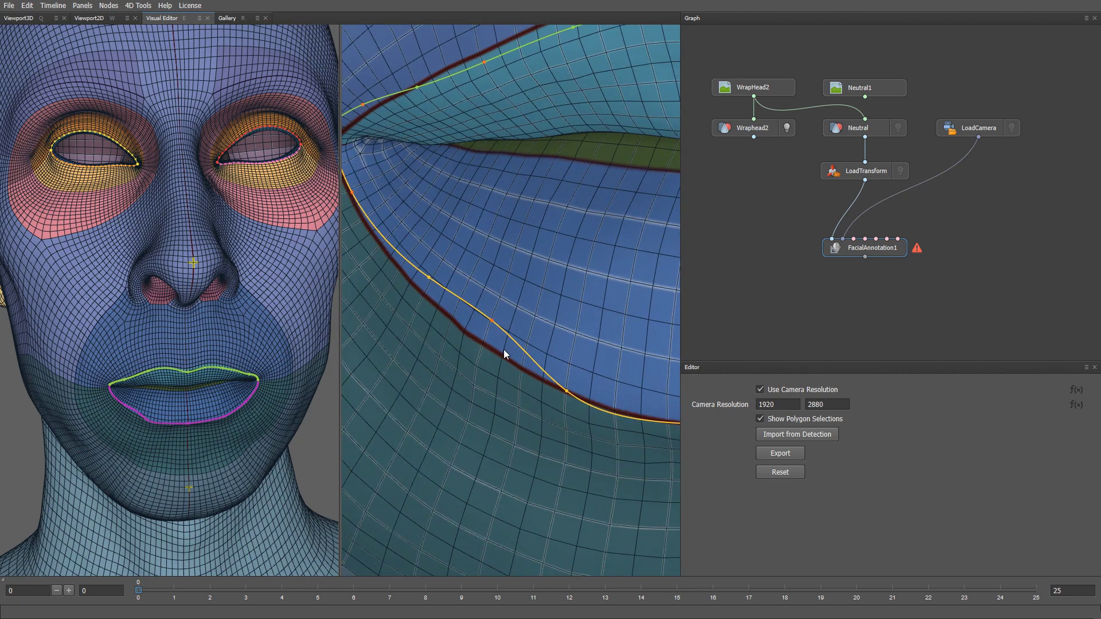
drag(492, 321, 481, 344)
drag(430, 278, 411, 283)
middle_drag(386, 278, 494, 393)
drag(459, 307, 468, 334)
drag(444, 265, 452, 300)
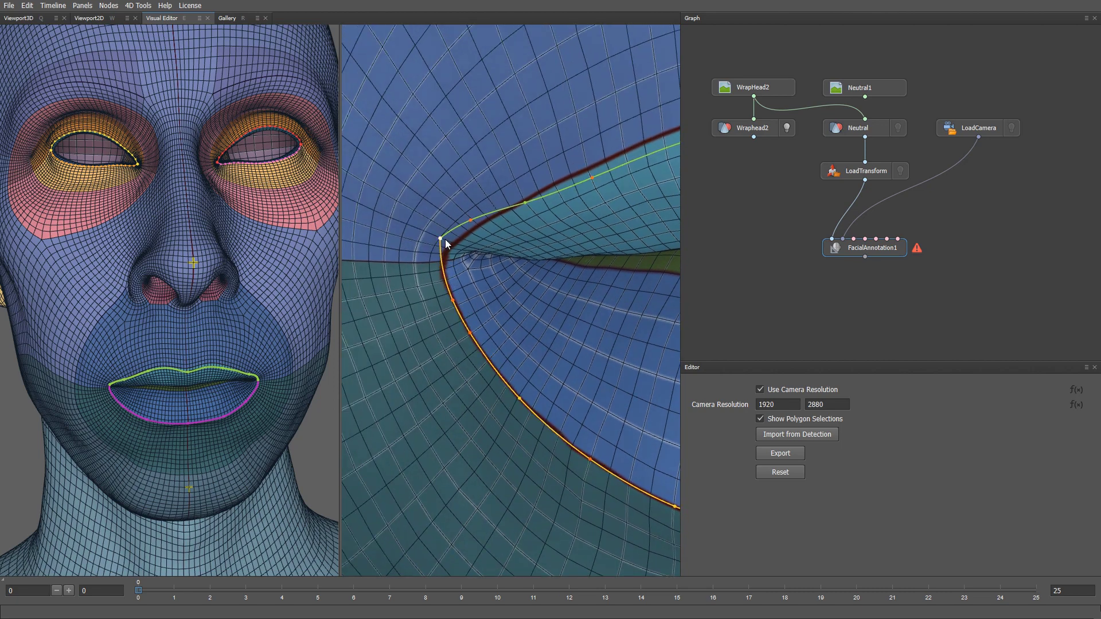
Step: Place the actor's right mouth corner point and the neighbouring upper-lip points on the texture's lip boundary
drag(443, 237, 444, 262)
drag(469, 221, 473, 229)
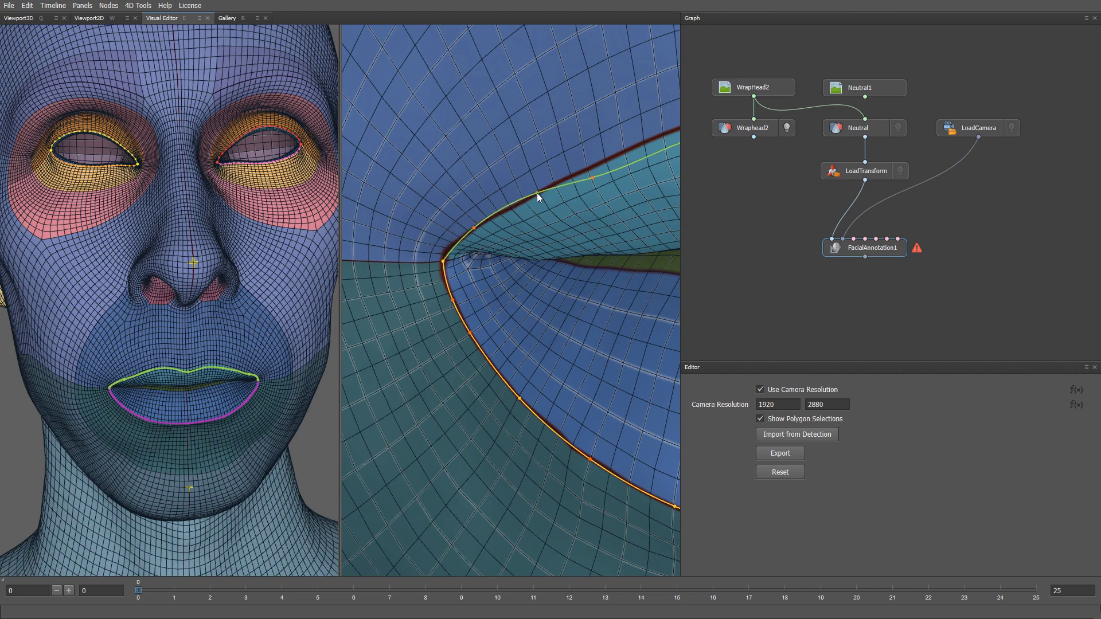
drag(591, 178, 596, 168)
middle_drag(578, 187, 412, 260)
drag(518, 215, 518, 200)
middle_drag(569, 218, 460, 248)
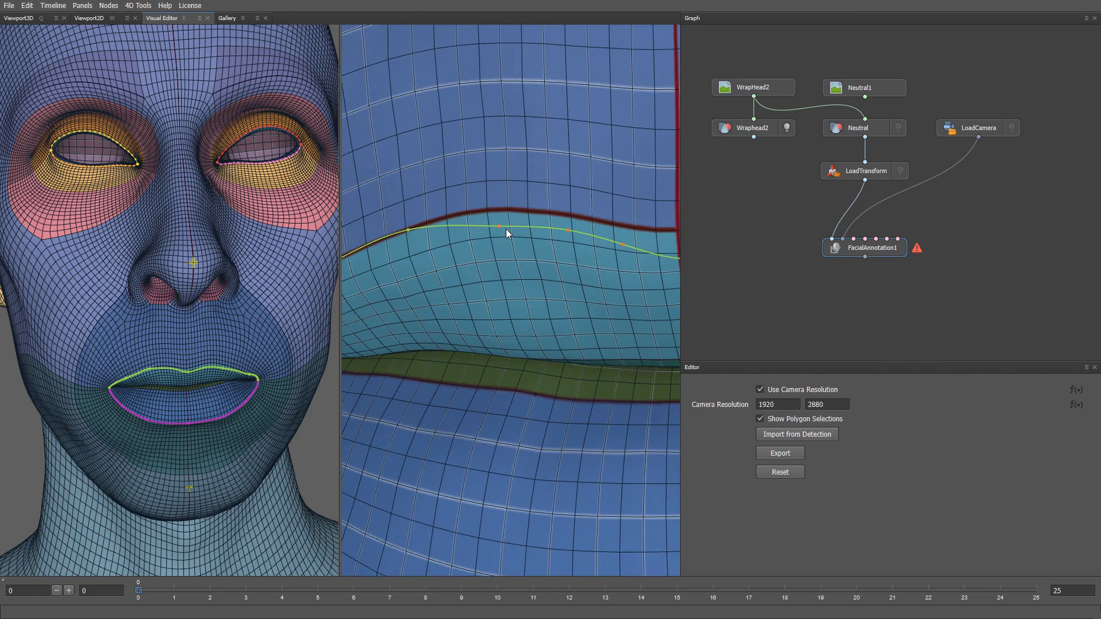
Step: Align the central upper-lip contour points with the texture's lip boundary around the Cupid's bow
drag(500, 226, 504, 211)
drag(567, 231, 570, 216)
middle_drag(552, 255, 439, 259)
drag(510, 247, 510, 232)
drag(575, 261, 561, 233)
middle_drag(564, 233, 551, 280)
drag(552, 280, 613, 235)
Step: Align the rest of the upper-lip contour with the texture boundary through to the actor's left mouth corner
middle_drag(598, 266, 419, 307)
drag(494, 303, 498, 274)
drag(565, 313, 568, 288)
middle_drag(567, 284, 507, 337)
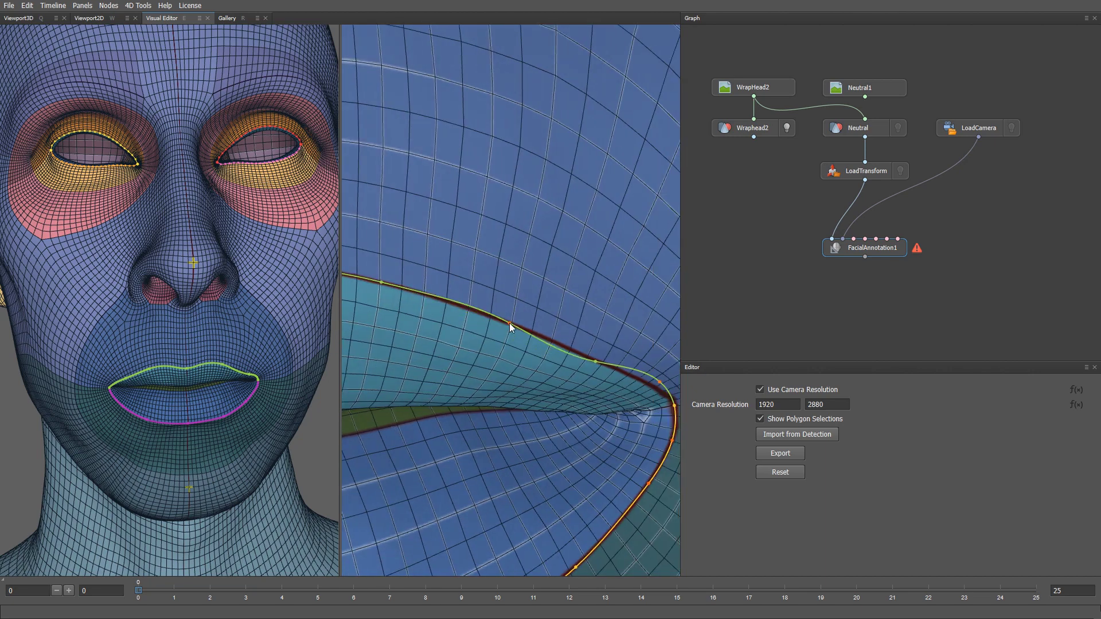
drag(597, 362, 595, 359)
middle_drag(592, 370, 502, 346)
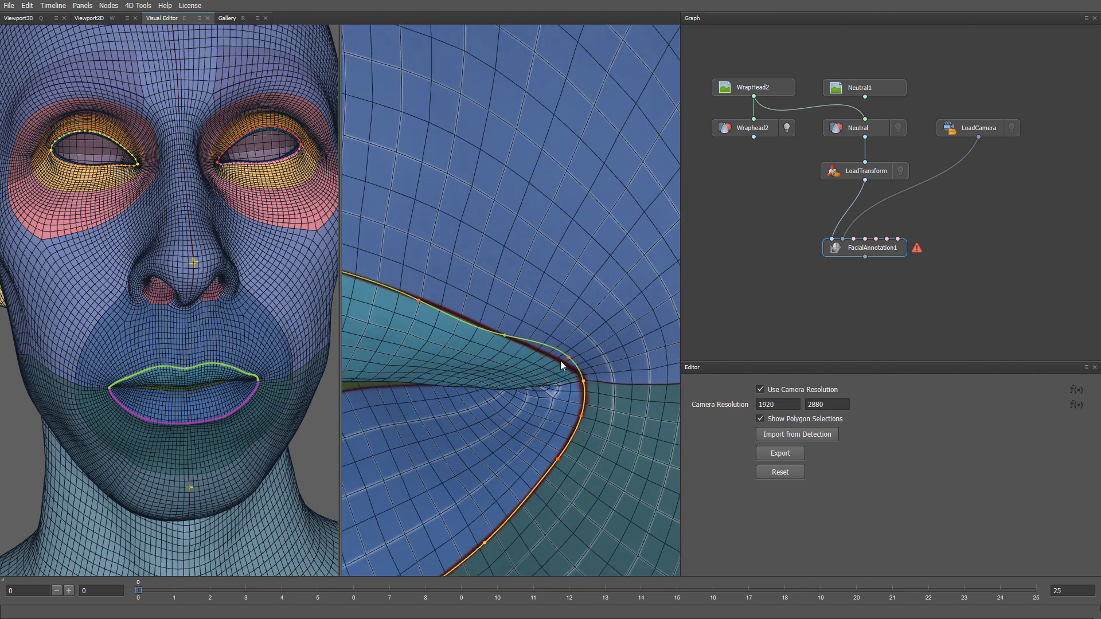
drag(569, 357, 565, 361)
click(576, 373)
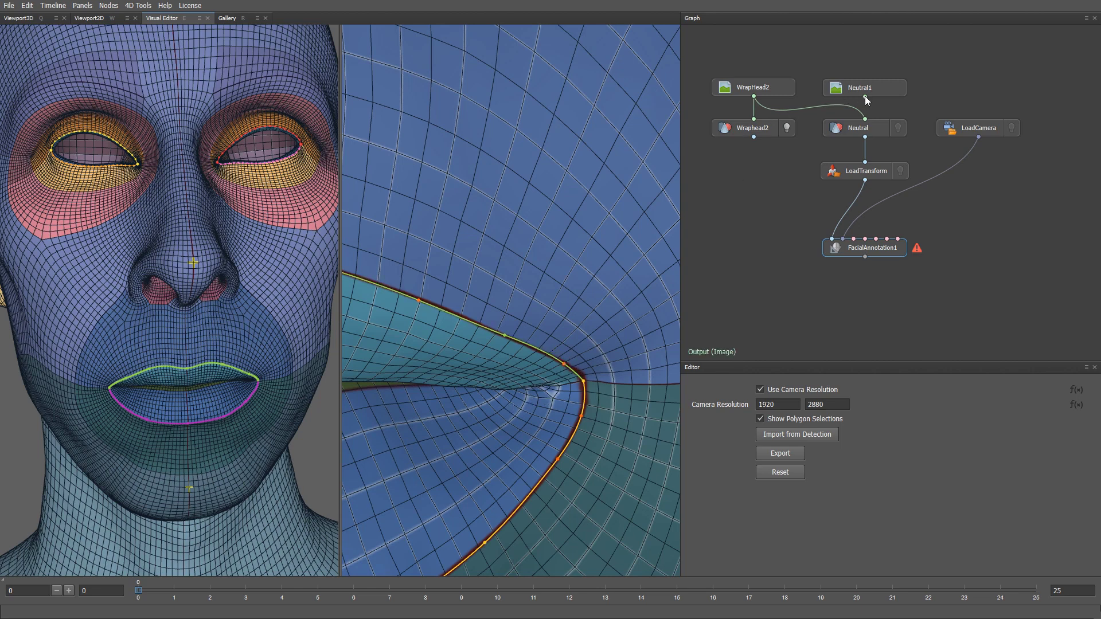
Step: Connect the Neutral1 texture back to the Neutral geometry and refine the lower-lip points near the actor's left mouth corner
drag(864, 96, 865, 119)
middle_drag(561, 379, 601, 414)
drag(587, 429, 585, 431)
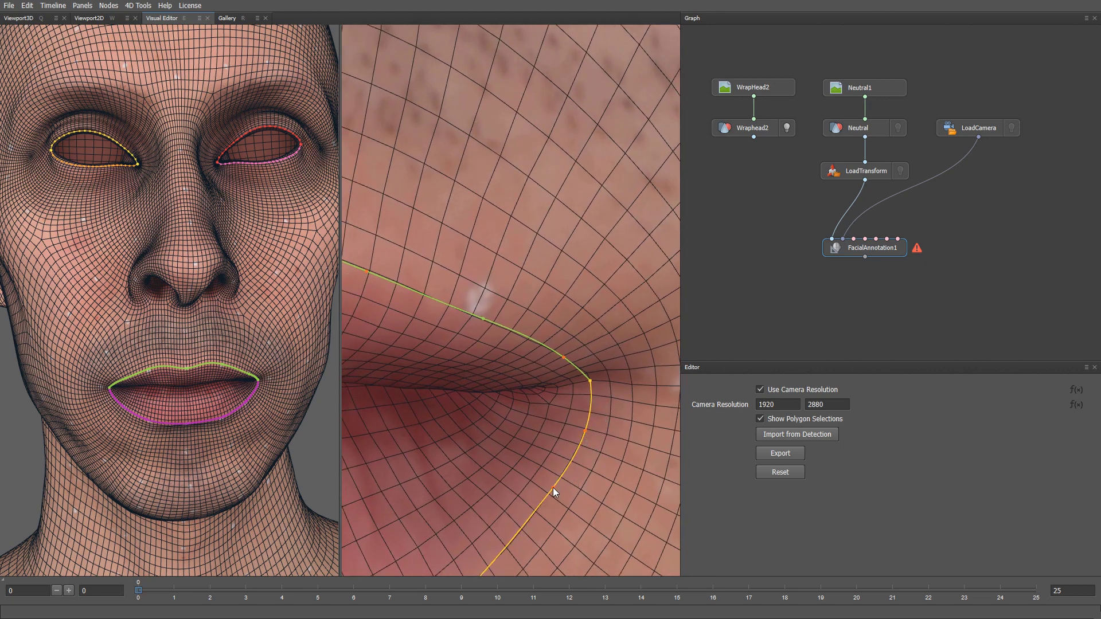
middle_drag(553, 487, 617, 353)
drag(542, 398, 531, 405)
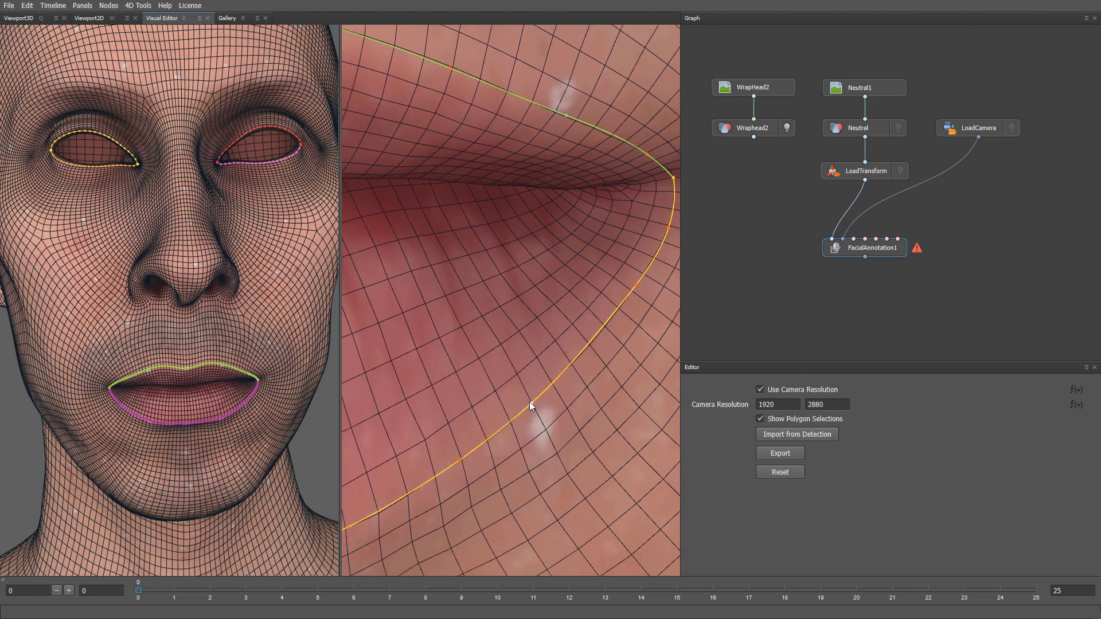
Step: Adjust another lower-lip point along the mesh edge loop and check the rest of the lip contour against the actor's own texture
middle_drag(507, 445, 599, 362)
middle_drag(459, 442, 551, 392)
drag(488, 394, 470, 404)
middle_drag(471, 404, 524, 361)
middle_drag(359, 459, 631, 450)
middle_drag(405, 445, 504, 332)
middle_drag(656, 240, 518, 317)
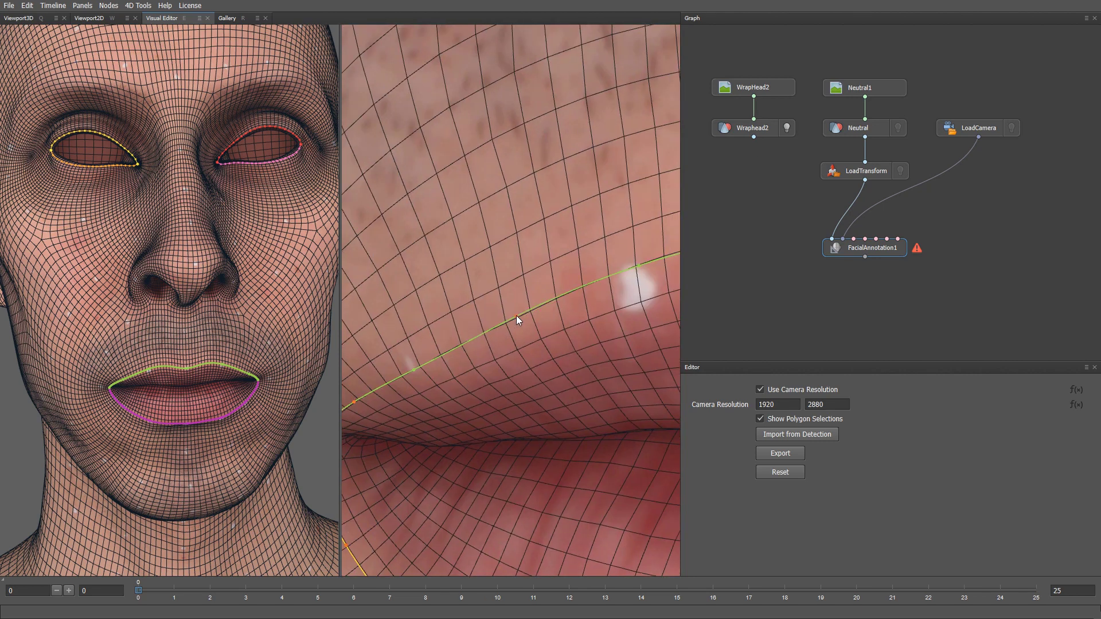
middle_drag(646, 276, 534, 435)
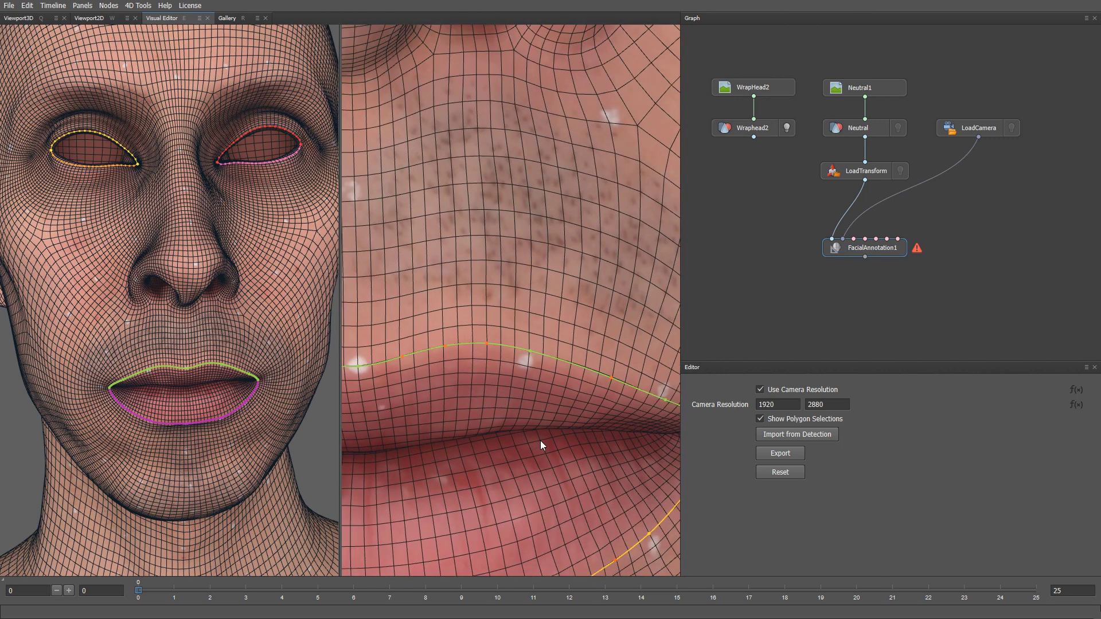
Step: Examine the lip contour against the mesh edge loops around the actor's left mouth corner and across the whole mouth
middle_drag(538, 439, 383, 335)
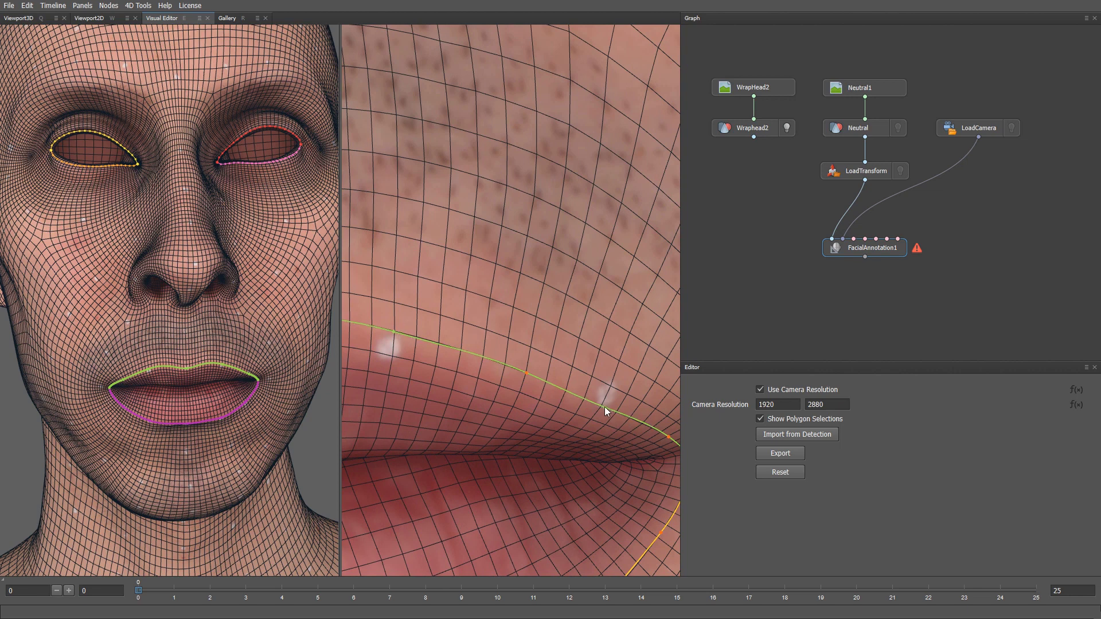
mouse_move(632, 443)
middle_down()
mouse_move(559, 410)
mouse_move(621, 432)
middle_up()
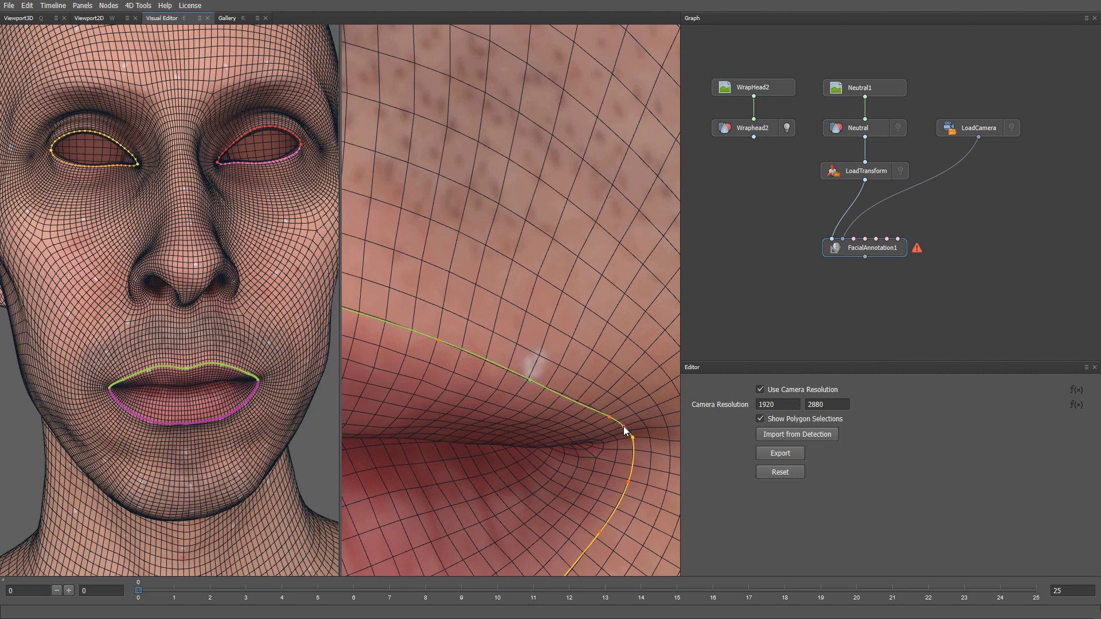
scroll(511, 446, down, 10)
middle_drag(431, 484, 587, 348)
scroll(586, 348, down, 3)
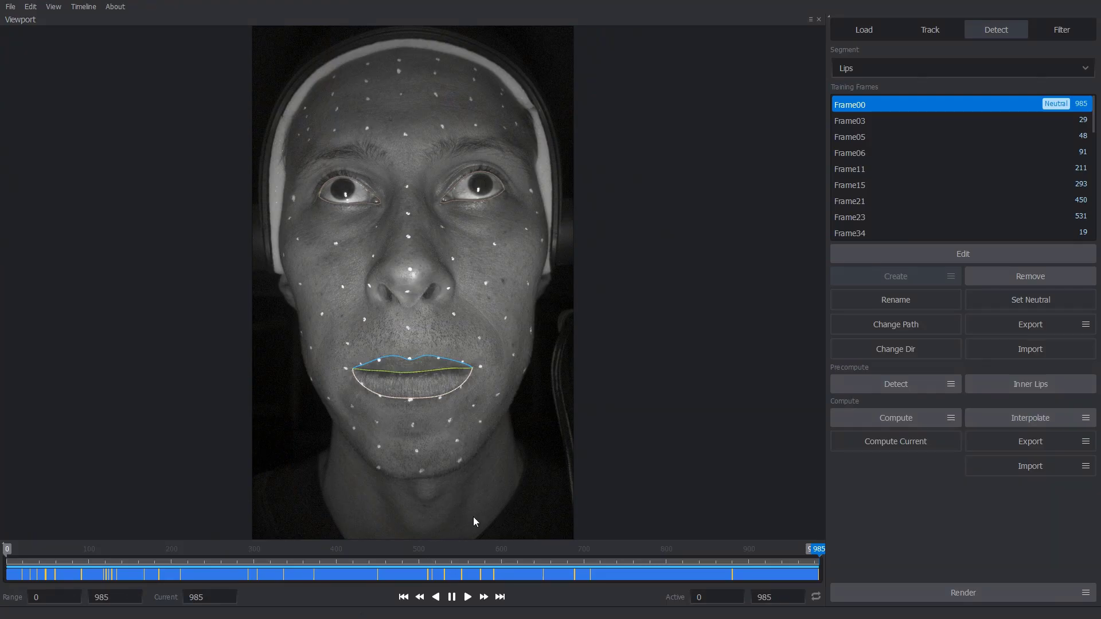
Step: Switch to the facial tracking application and open the neutral training frame Frame00 of the Lips segment for editing
scroll(473, 518, up, 8)
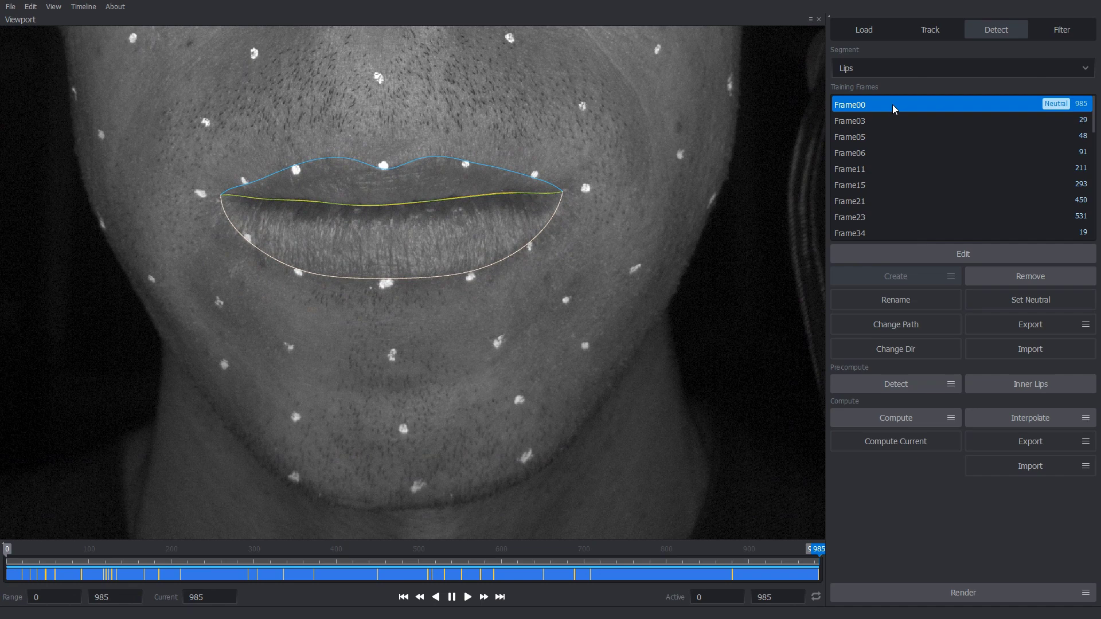
double_click(893, 104)
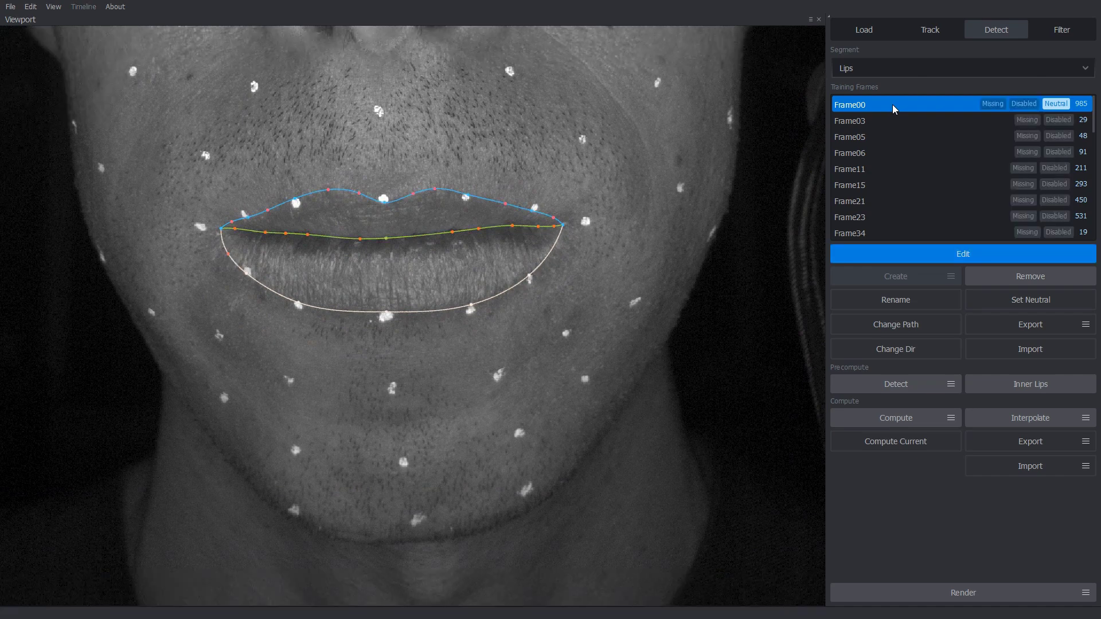
scroll(648, 302, up, 2)
middle_drag(587, 308, 635, 370)
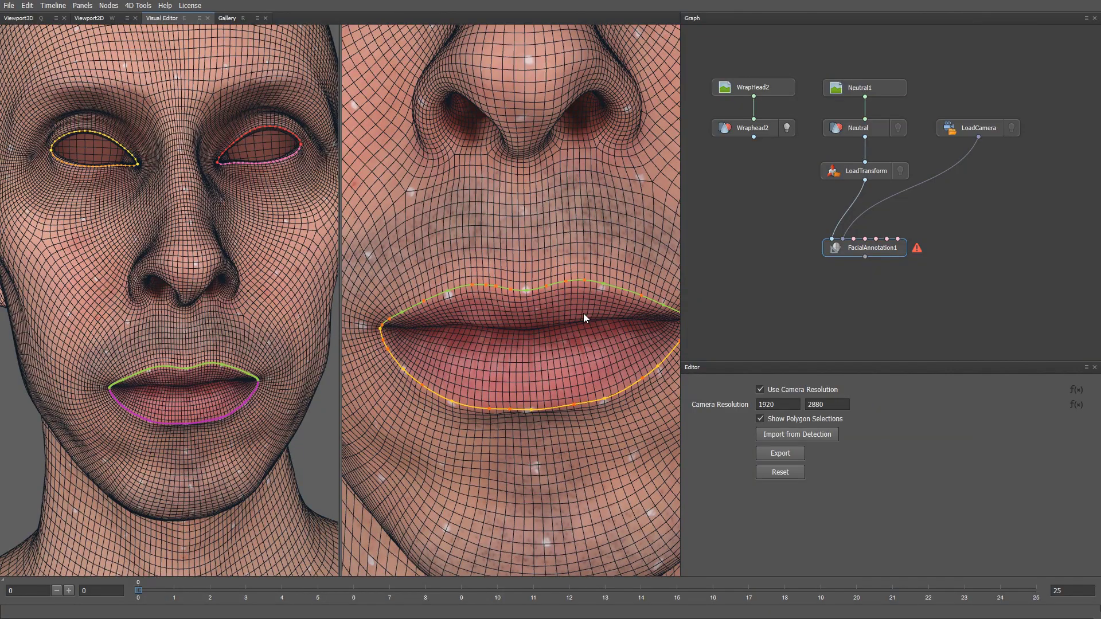
Step: Switch back to the node graph, turn off the Neutral geometry's wireframe and reopen the FacialAnnotation1 contours at the actor's left mouth corner
scroll(588, 309, up, 2)
click(851, 126)
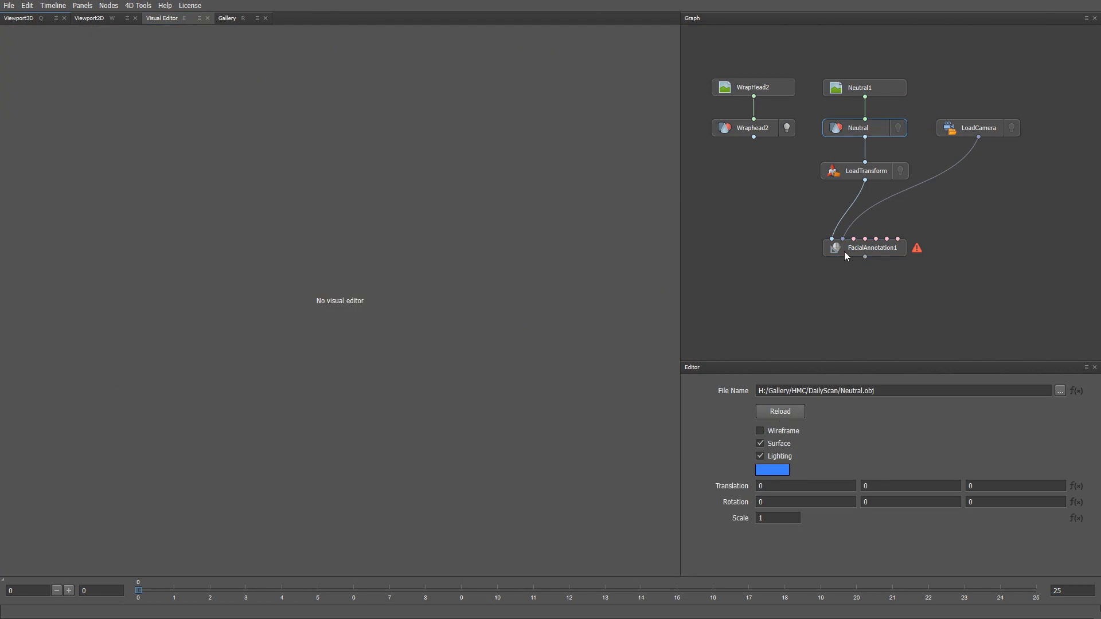
click(844, 251)
scroll(666, 470, up, 2)
scroll(522, 461, up, 5)
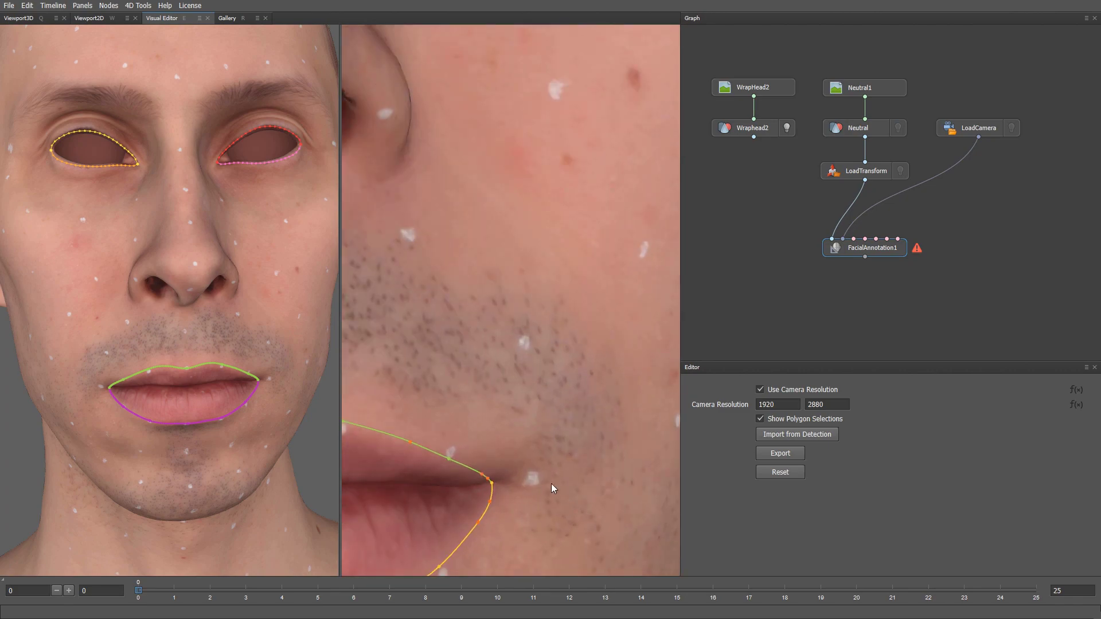
Step: Compare the upper-lip contour from the actor's left mouth corner to the Cupid's bow with the Frame00 lip annotation
middle_drag(541, 483, 576, 340)
middle_drag(566, 411, 638, 412)
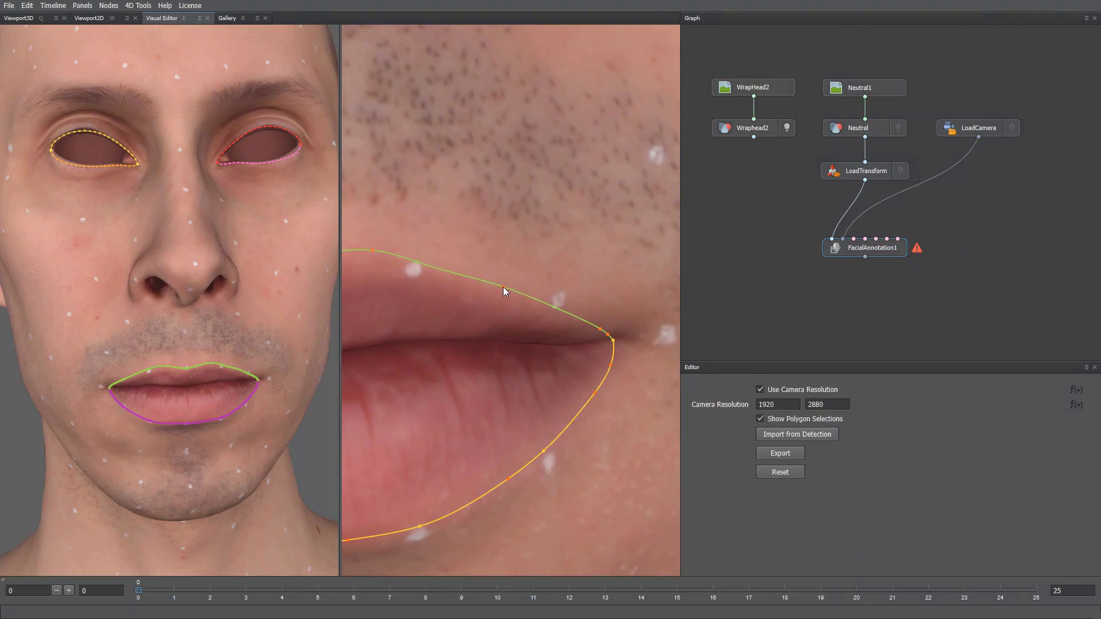
middle_drag(380, 259, 487, 266)
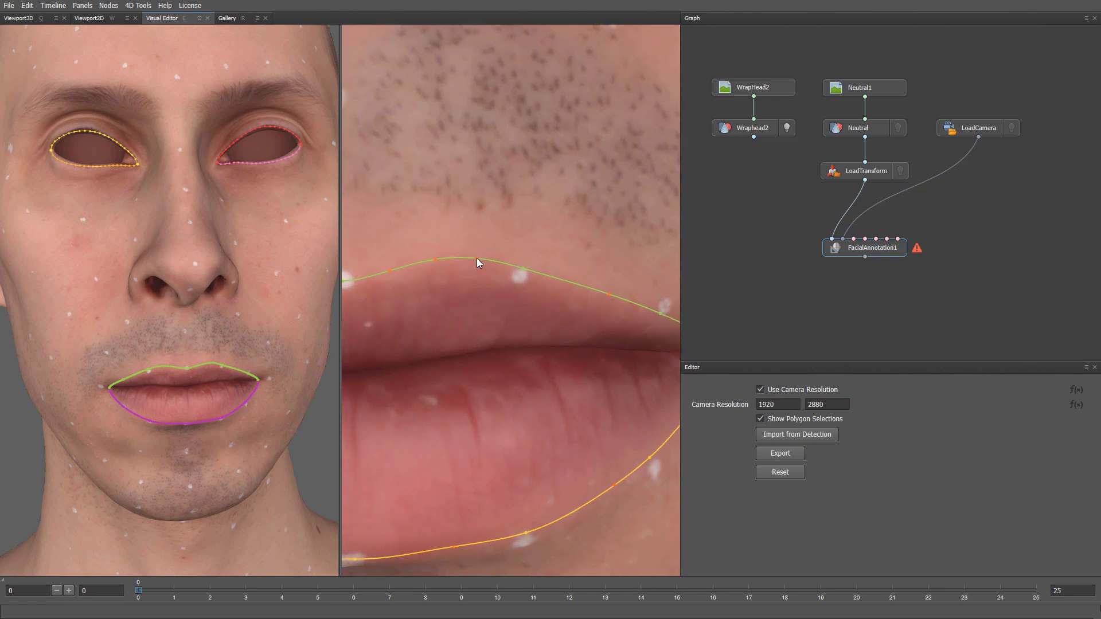
scroll(447, 312, down, 3)
scroll(601, 323, up, 3)
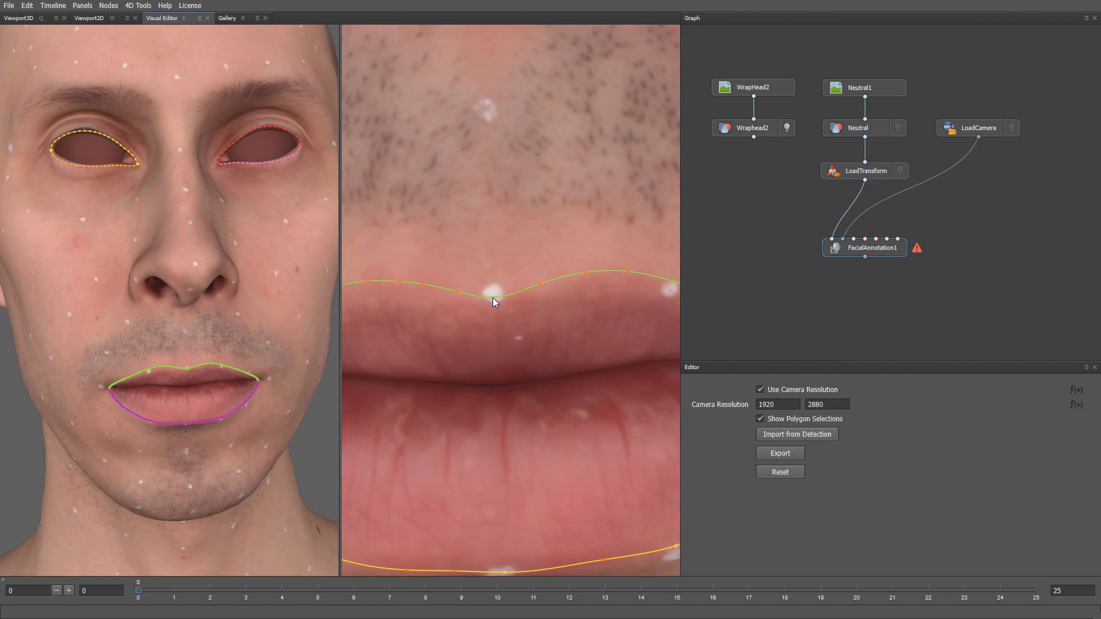
scroll(494, 298, down, 3)
scroll(590, 335, up, 3)
key(alt+Tab)
key(alt+Tab)
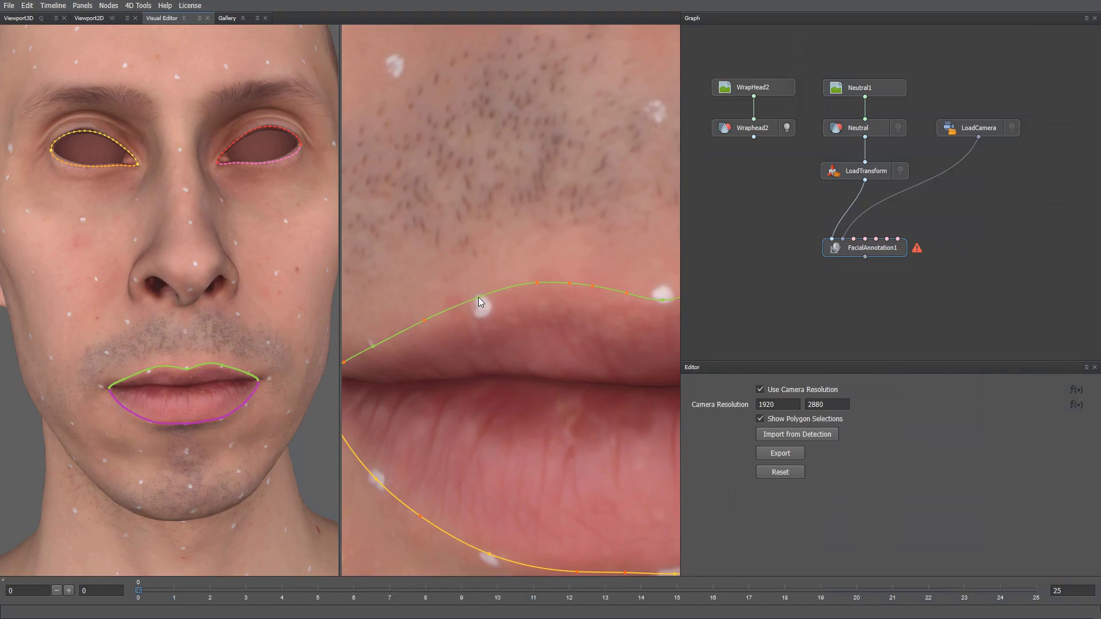
Step: Compare the upper-lip contour on the actor's right side, through to the mouth corner, with the Frame00 annotation
middle_drag(435, 350, 541, 319)
key(alt+Tab)
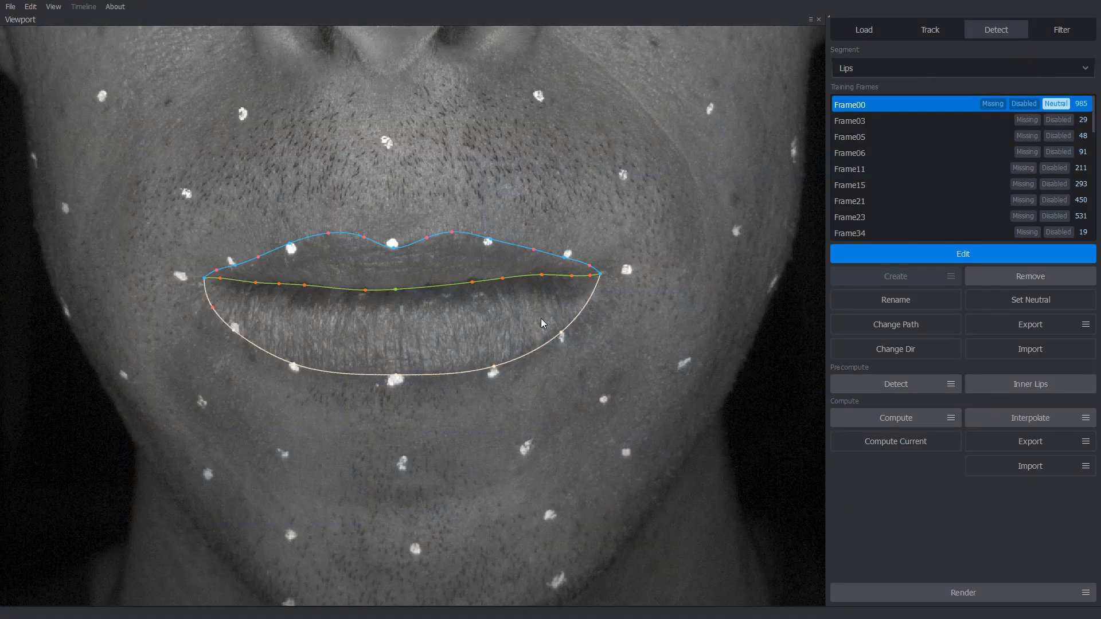
key(alt+Tab)
scroll(487, 353, up, 2)
key(alt+Tab)
key(alt+Tab)
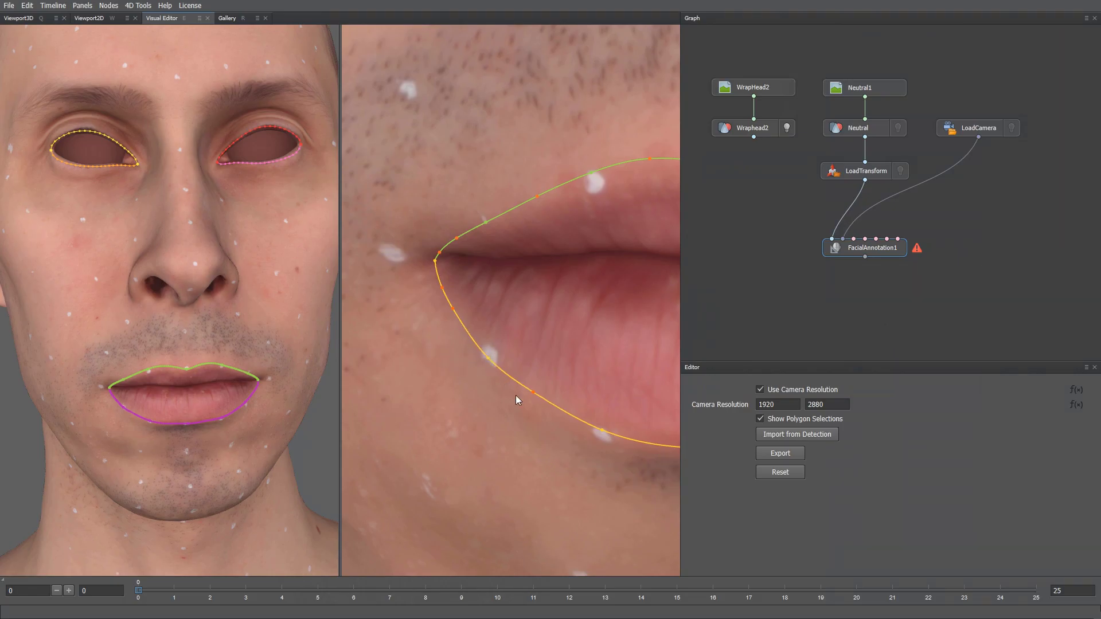
Step: Check the lower-lip contour from the actor's right mouth corner against Frame00 and slightly adjust a lower-lip contour point to match
middle_drag(549, 415, 435, 374)
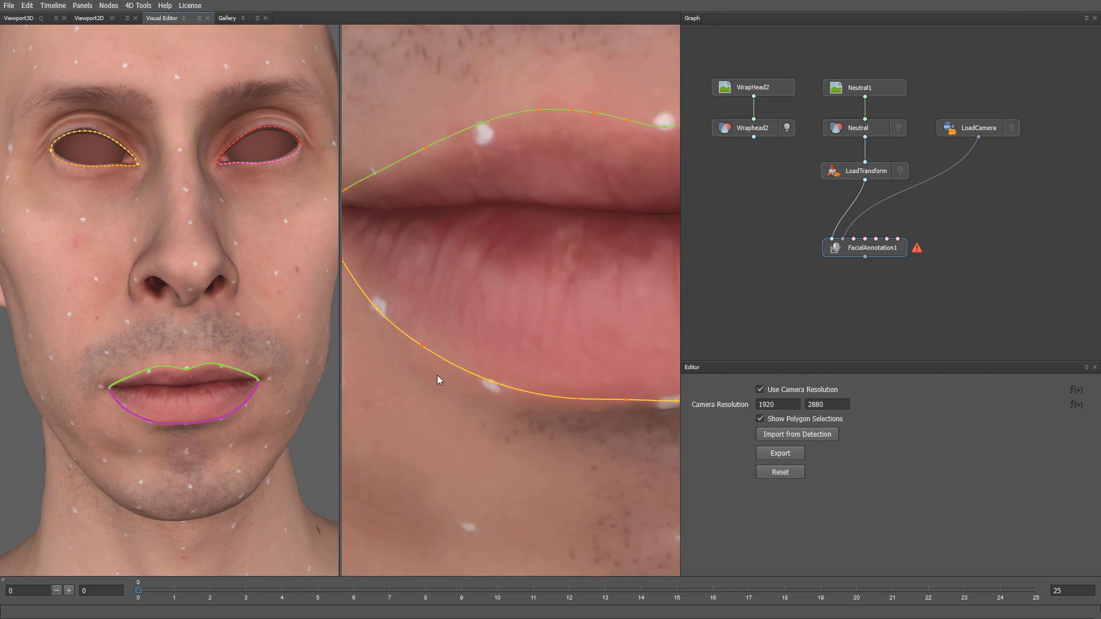
key(alt+Tab)
key(alt+Tab)
middle_drag(576, 441, 401, 387)
key(alt+Tab)
key(alt+Tab)
drag(487, 354, 486, 350)
Step: Refine the lower-lip contour points toward the actor's left mouth corner to follow the Frame00 lip annotation
middle_drag(538, 376, 414, 398)
key(alt+Tab)
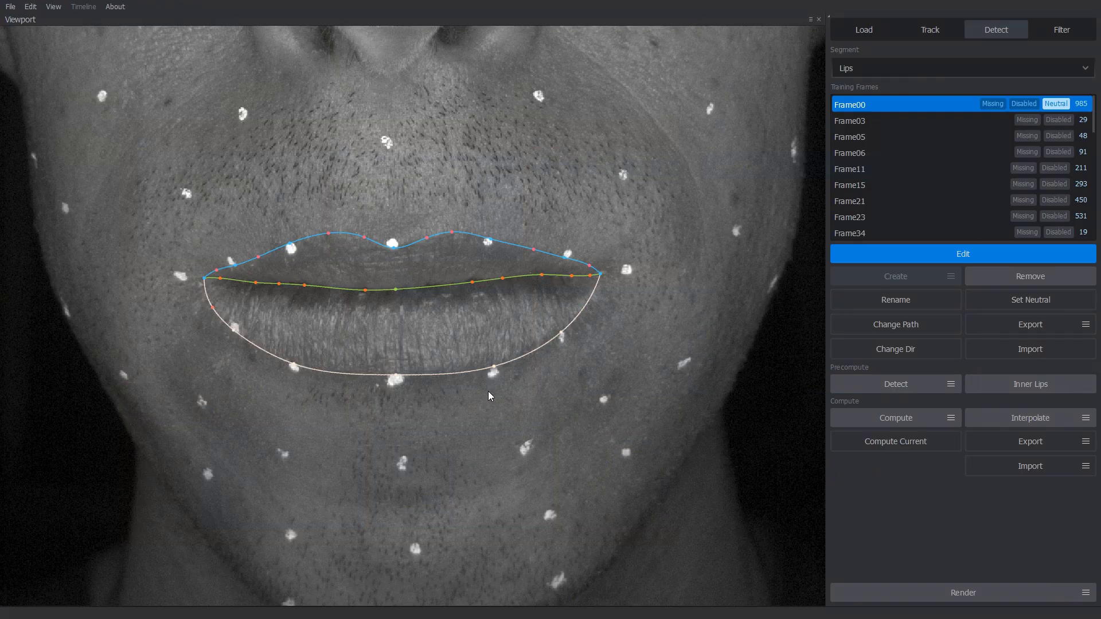
key(alt+Tab)
drag(528, 346, 528, 350)
key(alt+Tab)
key(alt+Tab)
click(509, 336)
drag(471, 362, 468, 366)
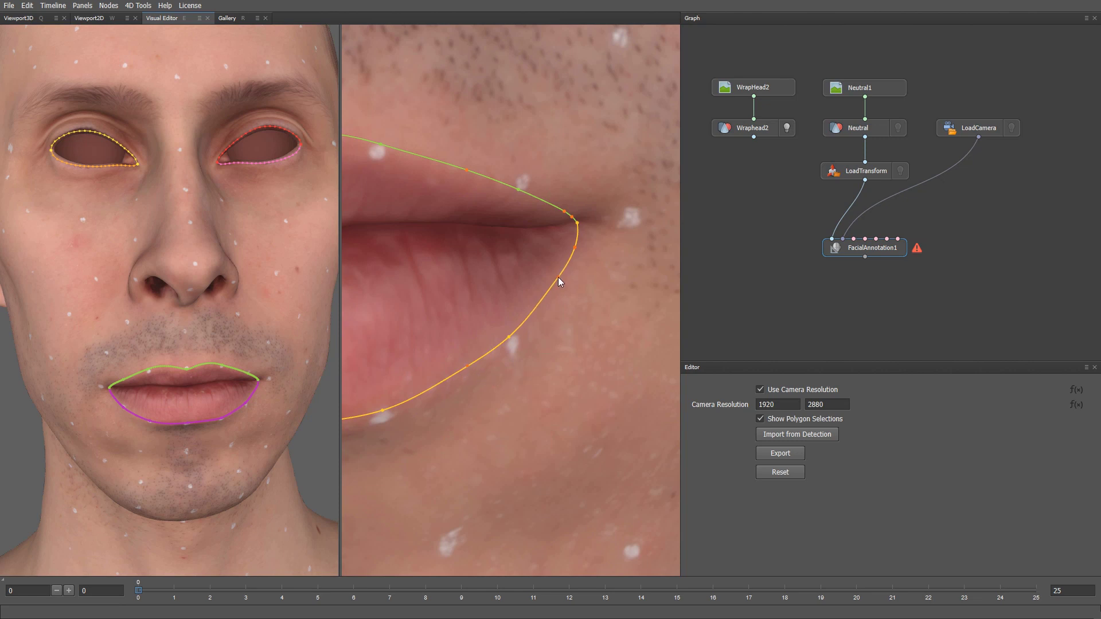
Step: Compare the complete lip contour on the scan with the Frame00 annotation and review all annotated contours on the face
scroll(545, 347, down, 4)
scroll(476, 328, down, 3)
key(alt+Tab)
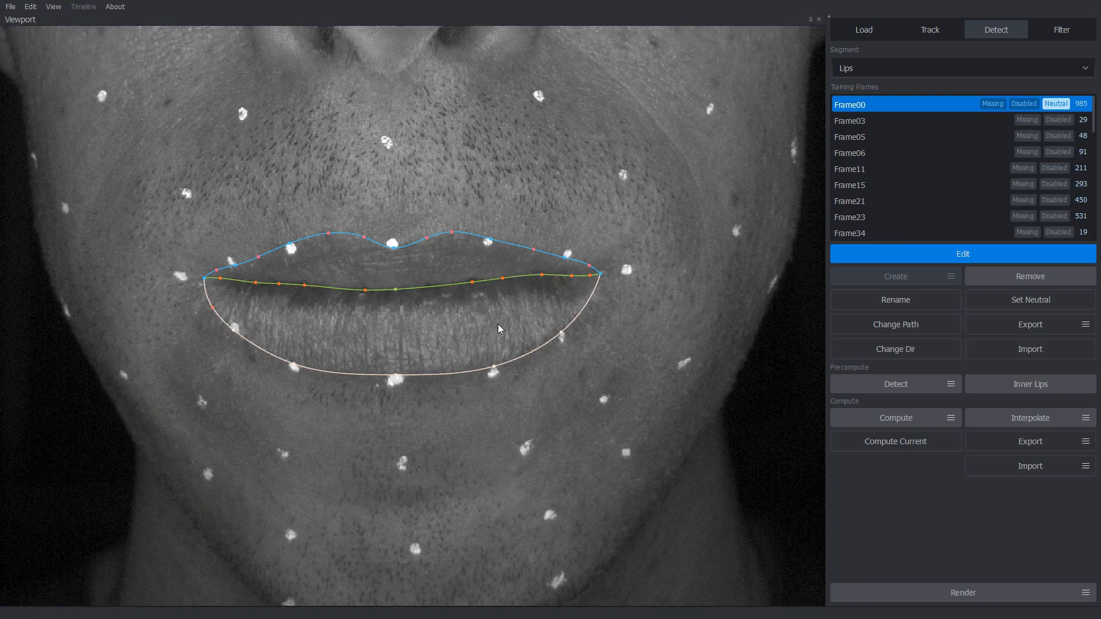
key(alt+Tab)
scroll(565, 233, down, 5)
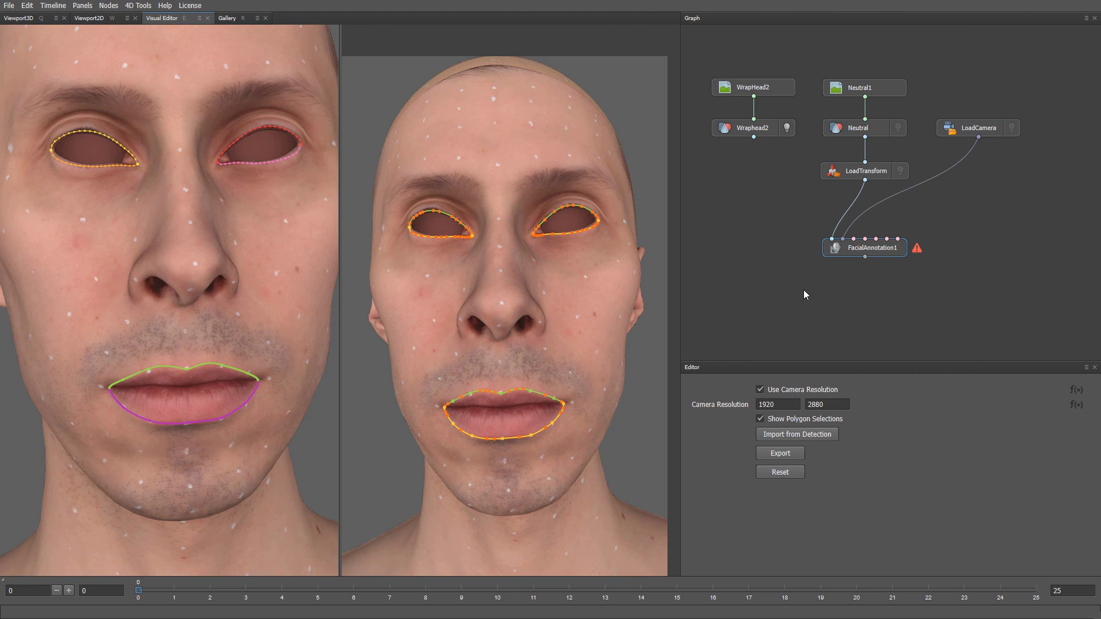
Step: Add FACS_031.obj from Gallery/HMC/Blendshapes/ObjL1 to free space in the graph, loading it as a single file
middle_drag(1076, 226, 988, 221)
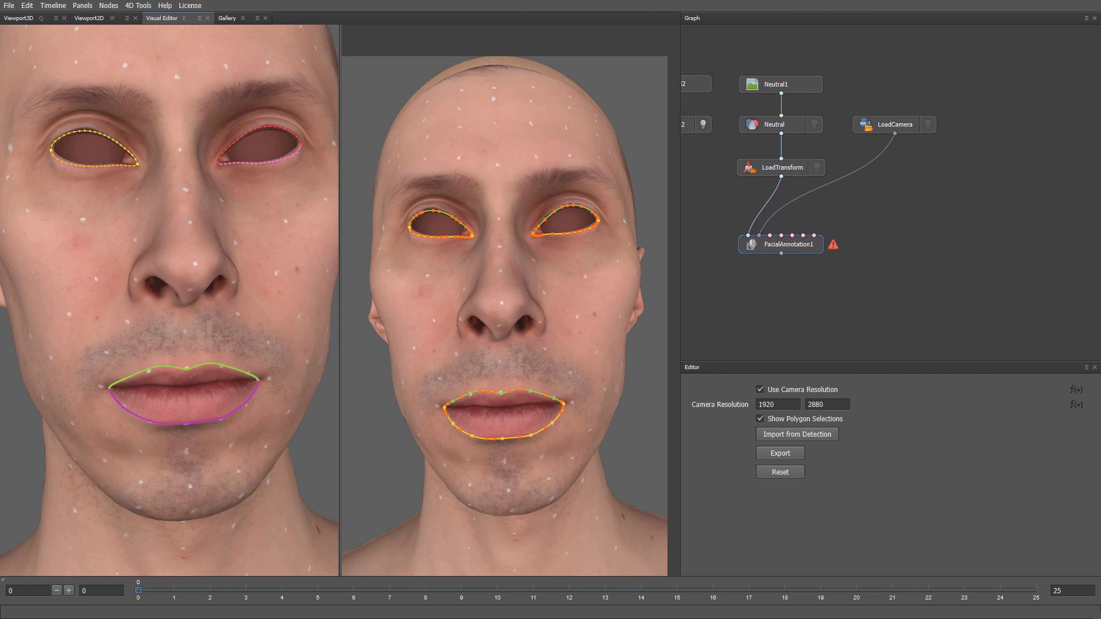
key(alt+Tab)
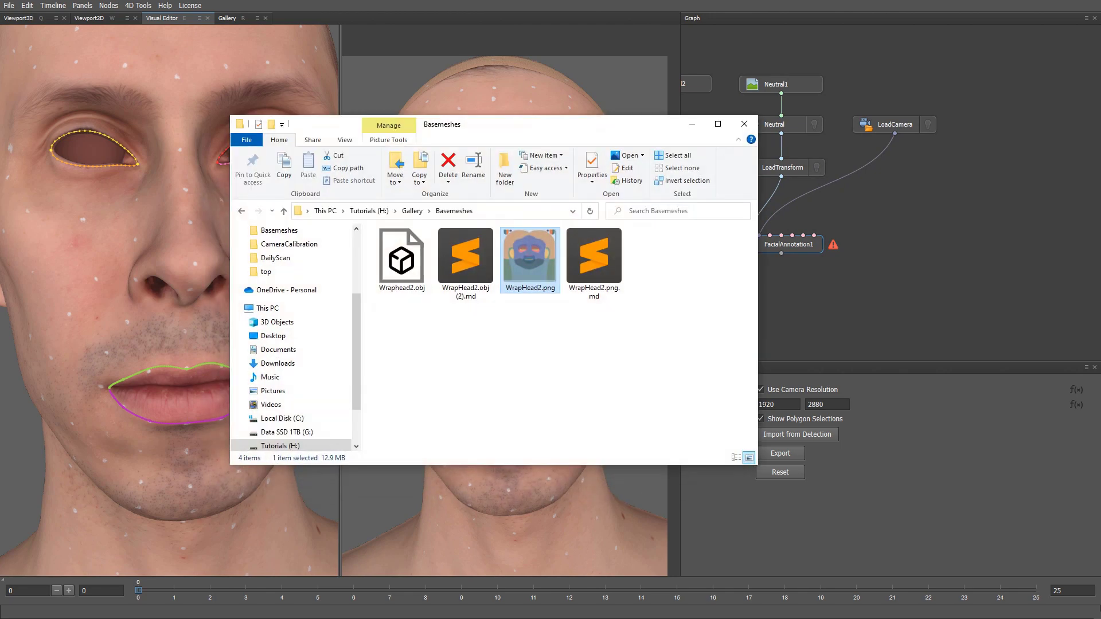
click(414, 213)
double_click(406, 285)
double_click(412, 250)
double_click(401, 264)
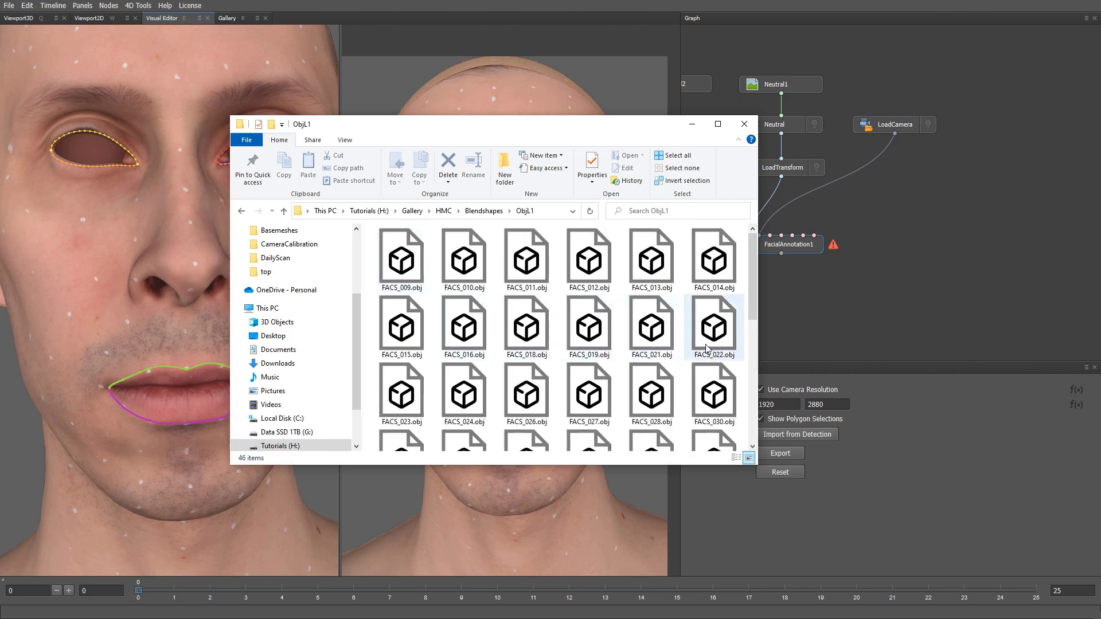
scroll(754, 310, down, 1)
drag(401, 396, 1013, 128)
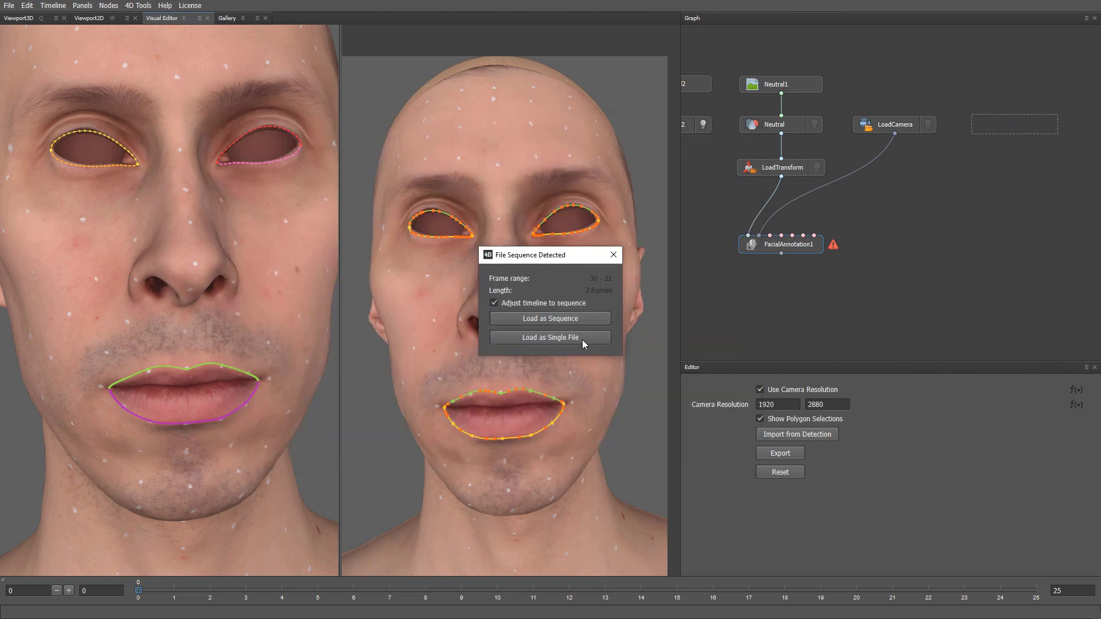
click(582, 339)
Step: Display only the FACS_031 geometry in the 3D viewport, frame its head and move its node closer to LoadCamera
key(q)
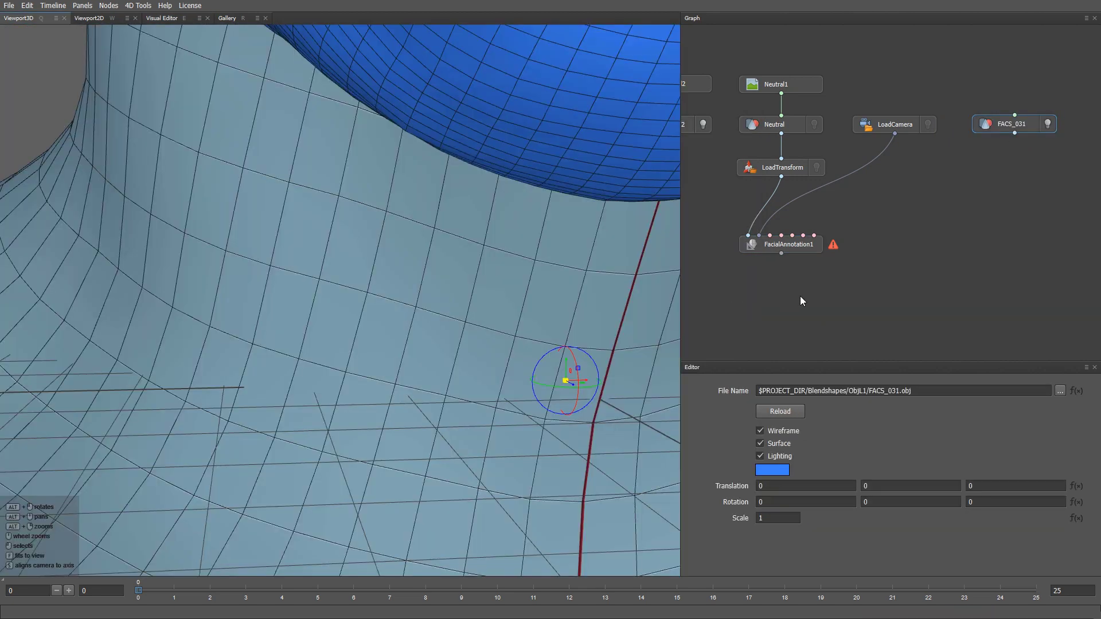
alt+right_drag(583, 324, 438, 218)
alt+middle_drag(438, 218, 440, 326)
click(1047, 124)
alt+right_drag(521, 249, 487, 291)
alt+drag(486, 287, 484, 285)
drag(982, 126, 971, 126)
middle_drag(984, 175, 976, 173)
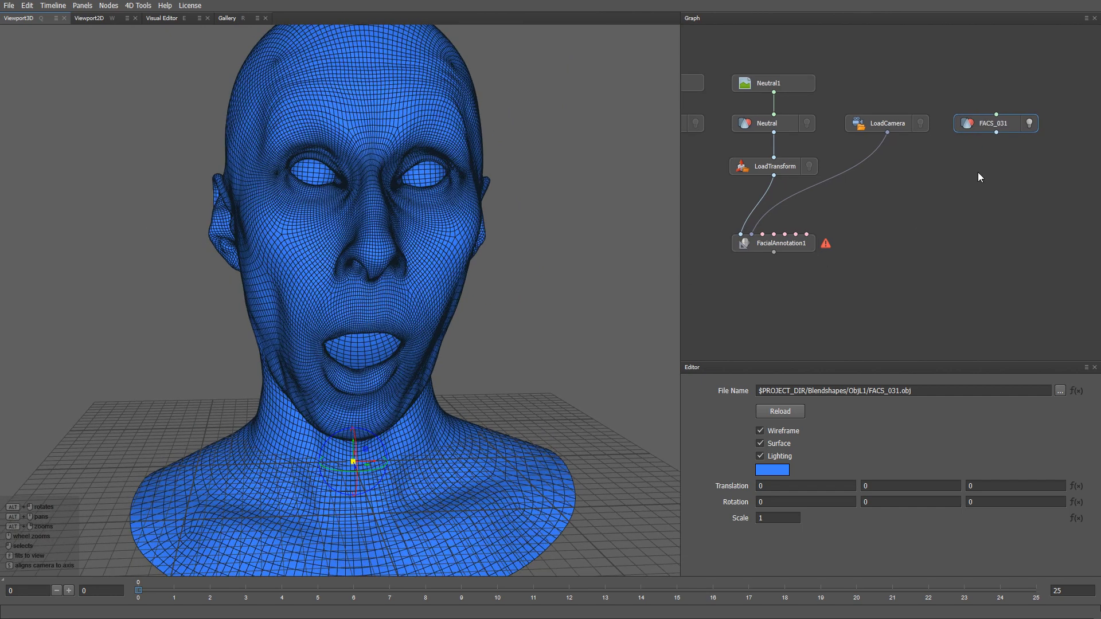
Step: Add a FixSymmetry node fed by FACS_031, hide the original FACS_031 geometry and inspect the symmetrical head
key(Tab)
text(fixsy)
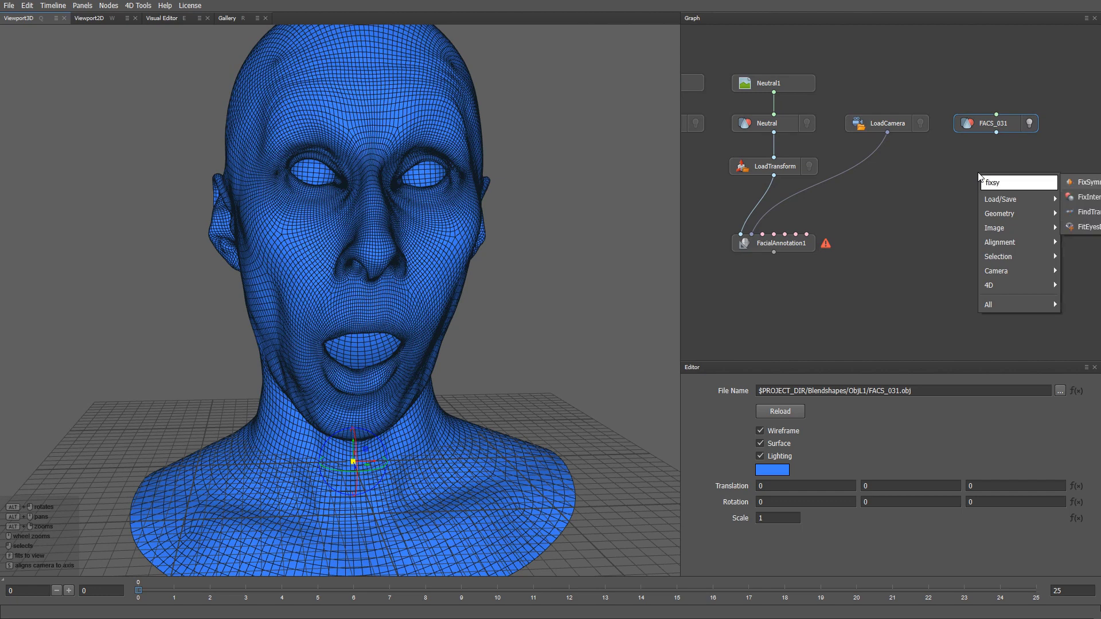
key(Return)
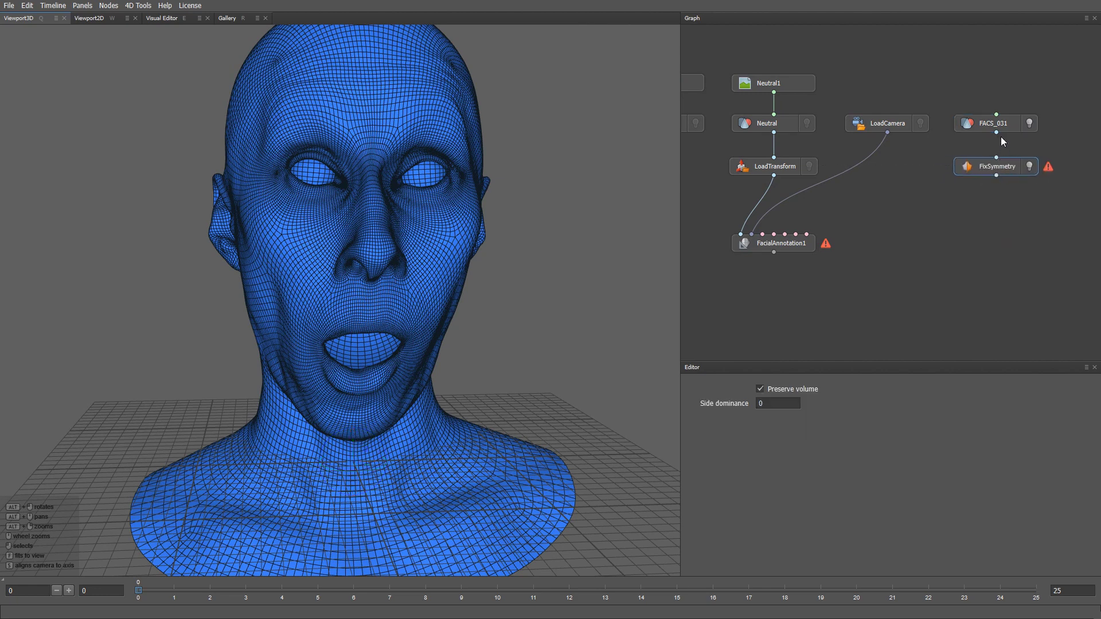
drag(997, 132, 1006, 168)
click(1030, 124)
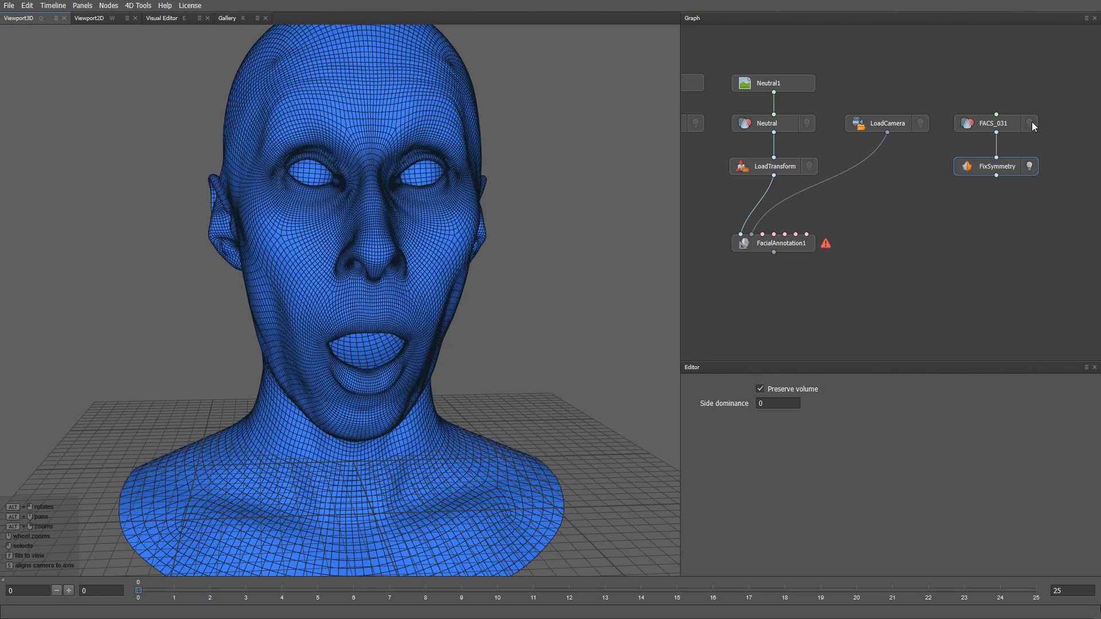
alt+right_drag(412, 320, 447, 350)
alt+drag(446, 350, 442, 344)
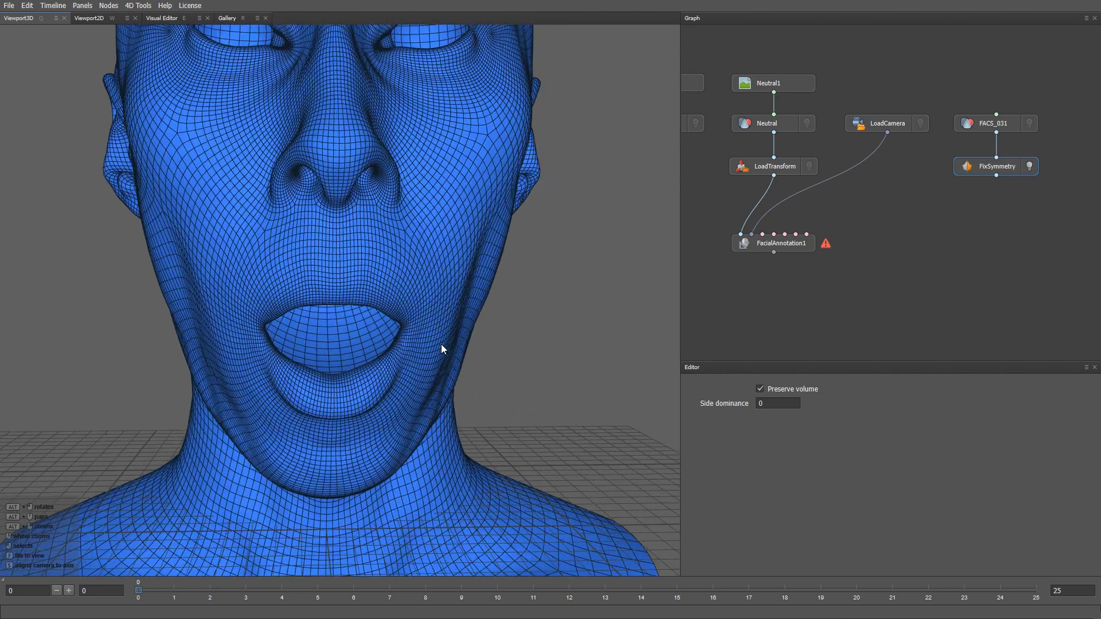
alt+right_drag(442, 344, 418, 342)
Step: Add a polygon selection node below FixSymmetry, rename it Lips, connect it to FixSymmetry's output and show its visual editor
middle_drag(980, 217, 957, 213)
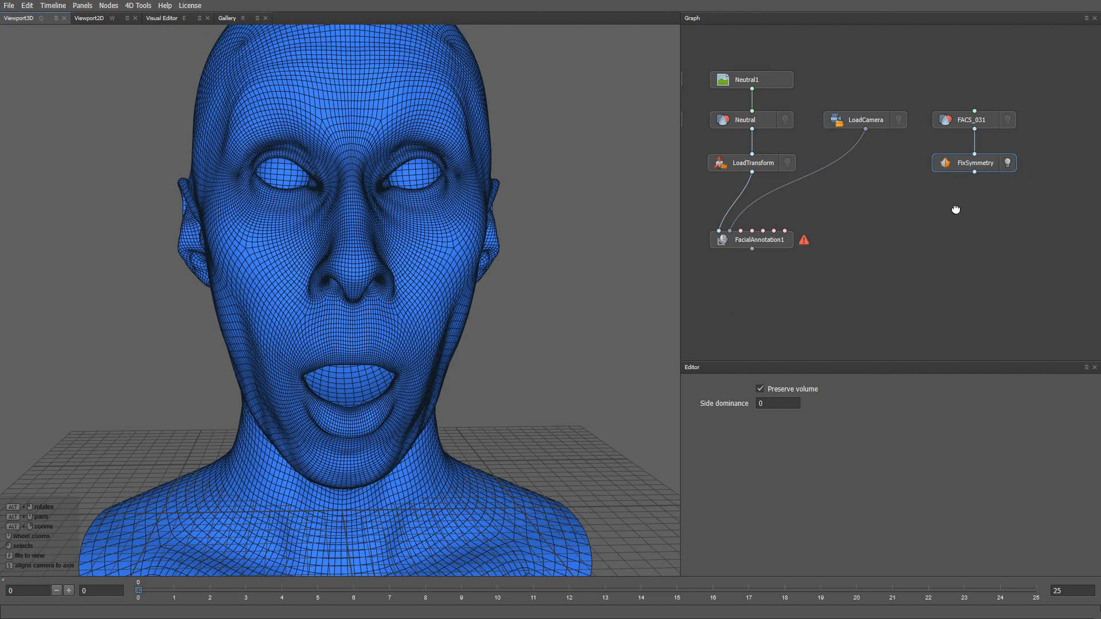
key(Tab)
text(select)
key(Down)
key(Return)
double_click(975, 209)
text(Lips)
key(Return)
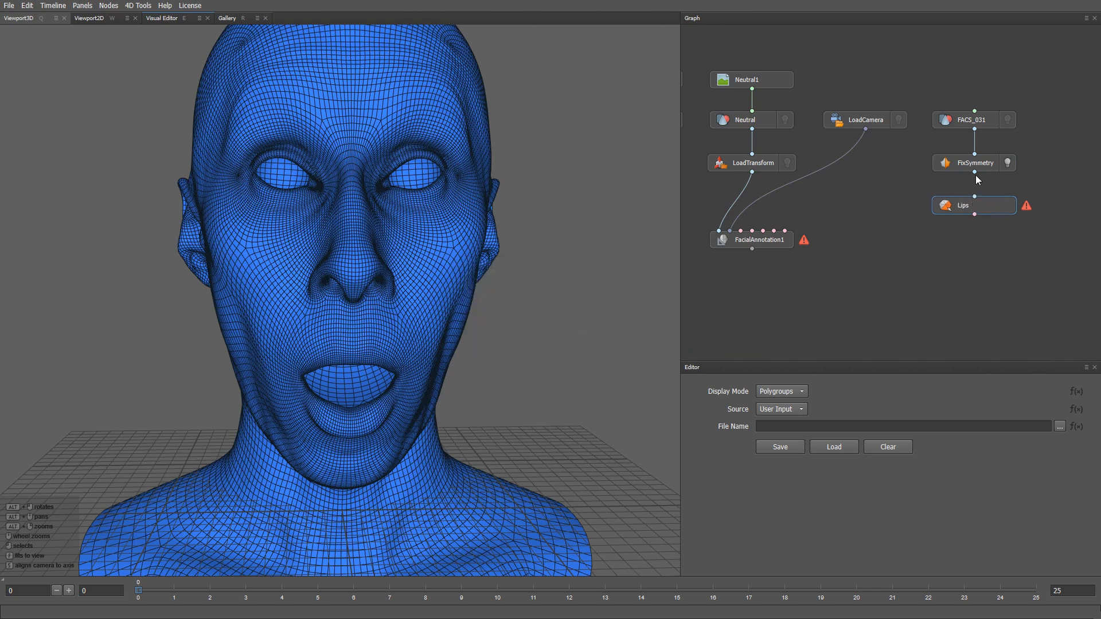
drag(978, 184, 978, 207)
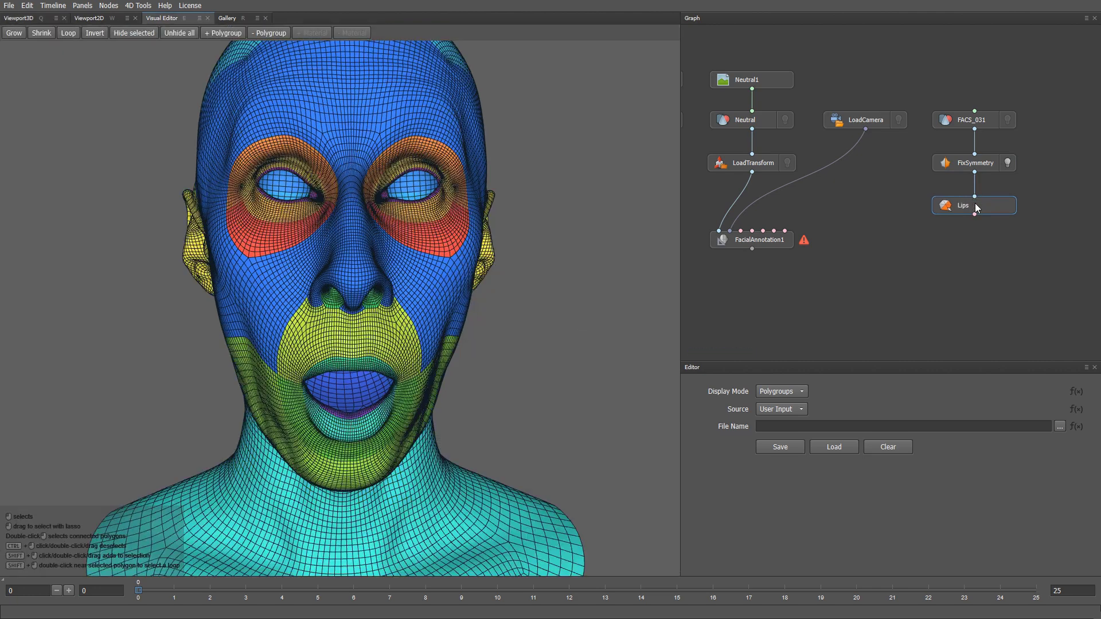
Step: Add the LipOuterTop polygroup to the Lips node's polygon selection
scroll(480, 369, up, 5)
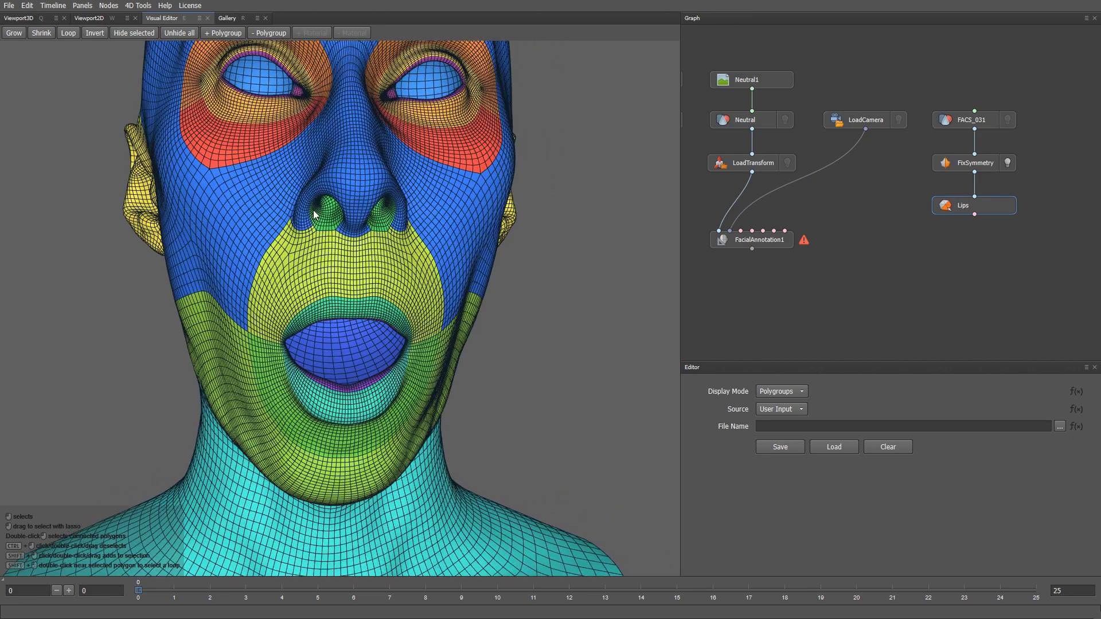
click(219, 32)
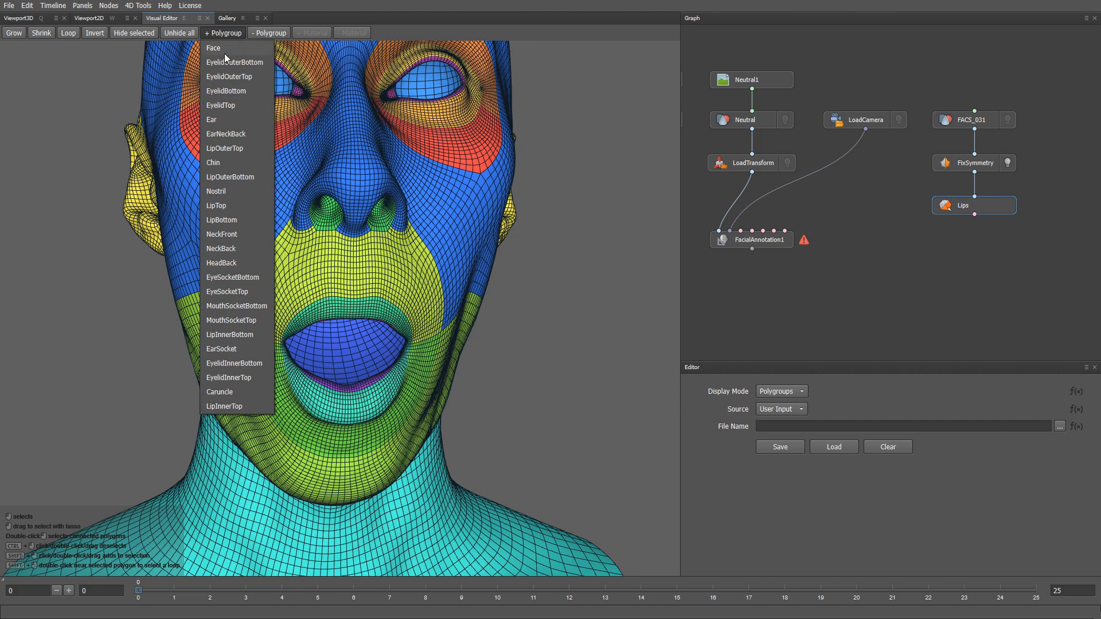
click(240, 143)
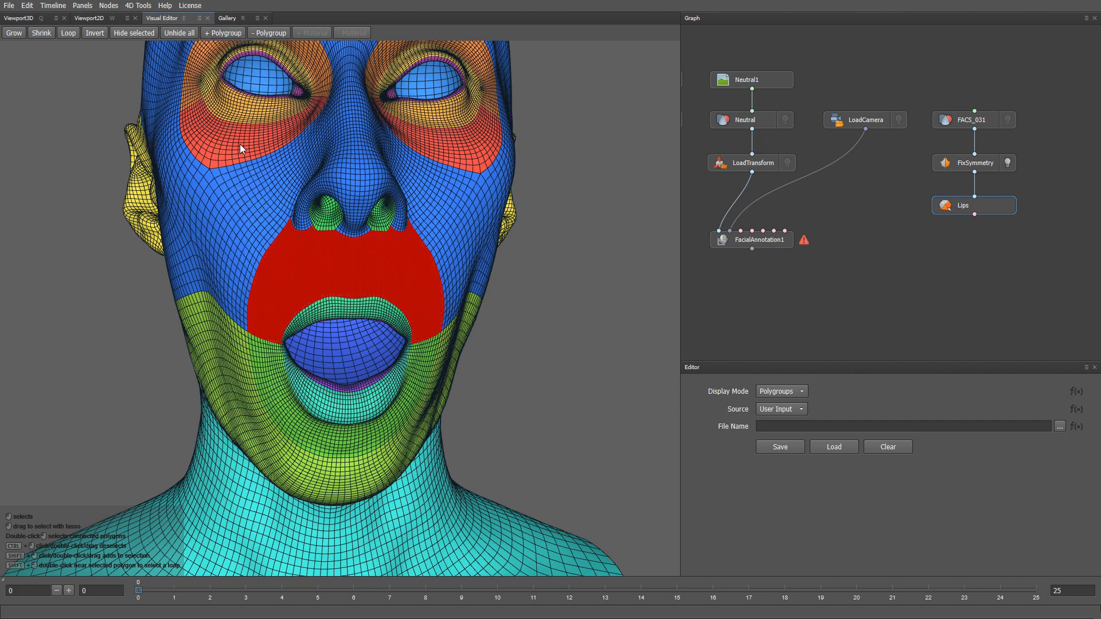
Step: Add the LipOuterBottom polygroup to the Lips node's selection and hide the selected polygons around the lips
click(228, 32)
click(249, 176)
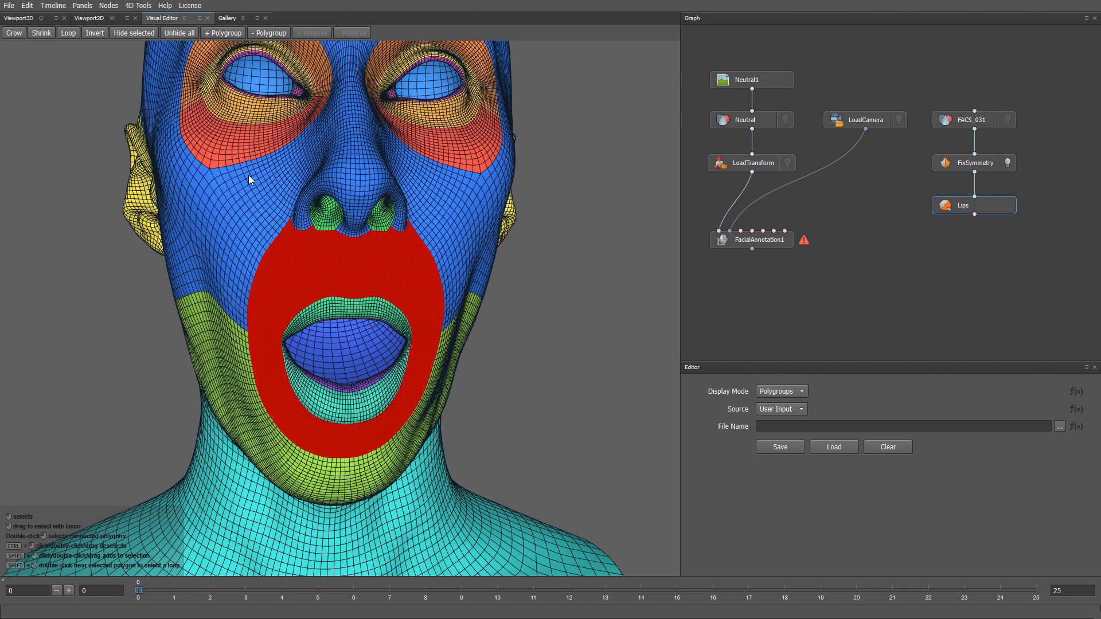
click(140, 32)
Step: Add the LipTop, LipBottom, LipInnerTop and LipInnerBottom polygroups to the Lips node's selection
alt+drag(219, 174, 457, 382)
scroll(457, 377, up, 5)
mouse_move(396, 363)
alt+mouse_down()
mouse_move(391, 345)
mouse_move(407, 344)
alt+mouse_up()
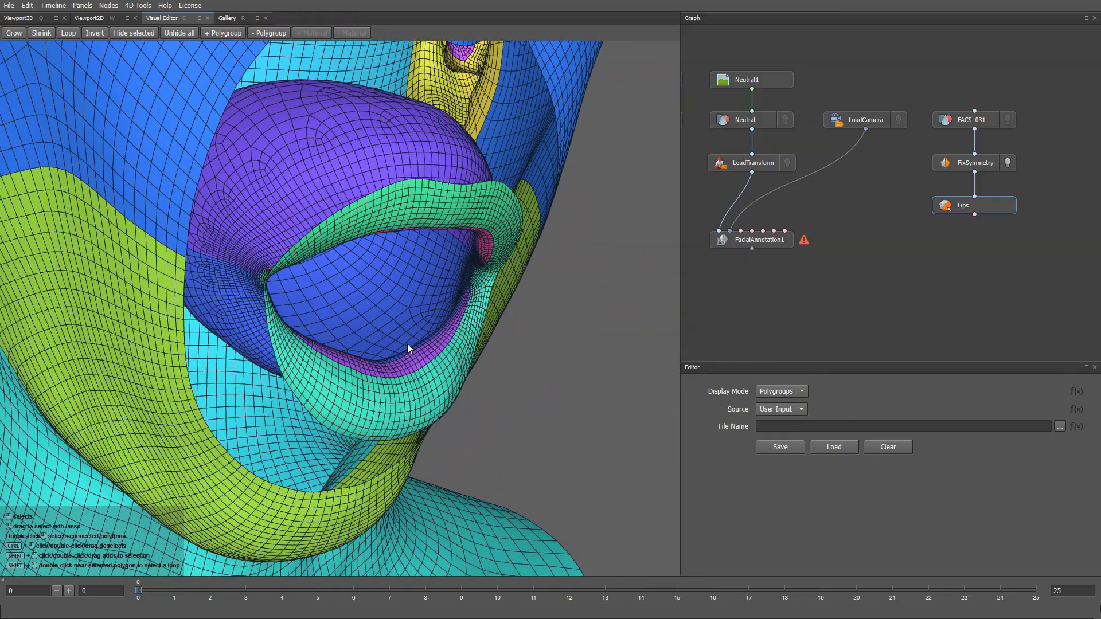
click(231, 35)
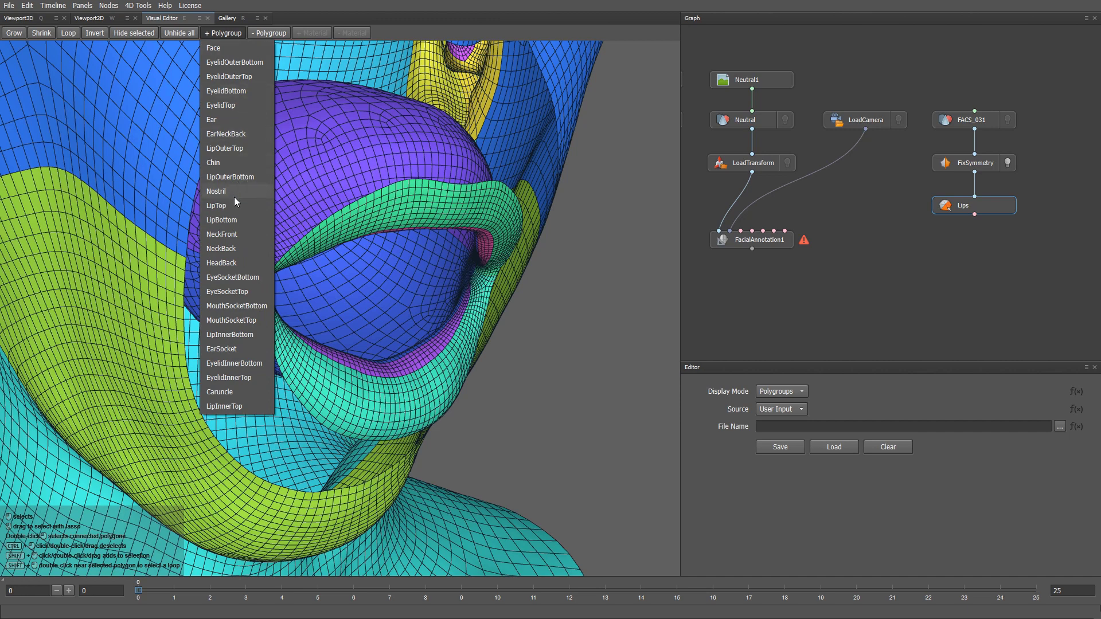
click(233, 204)
click(223, 35)
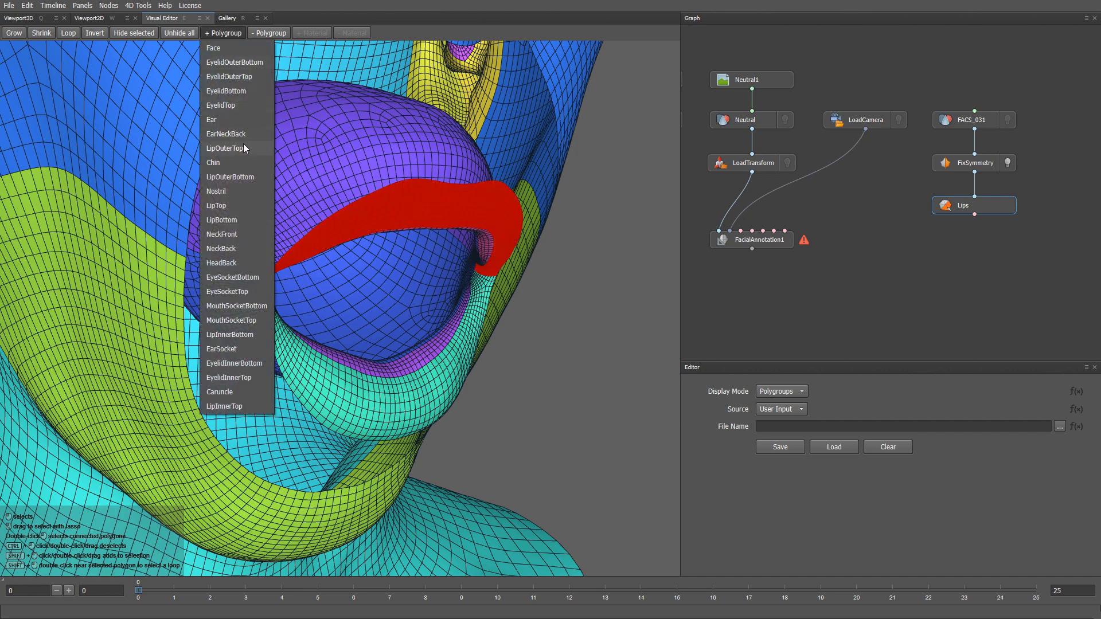
click(235, 222)
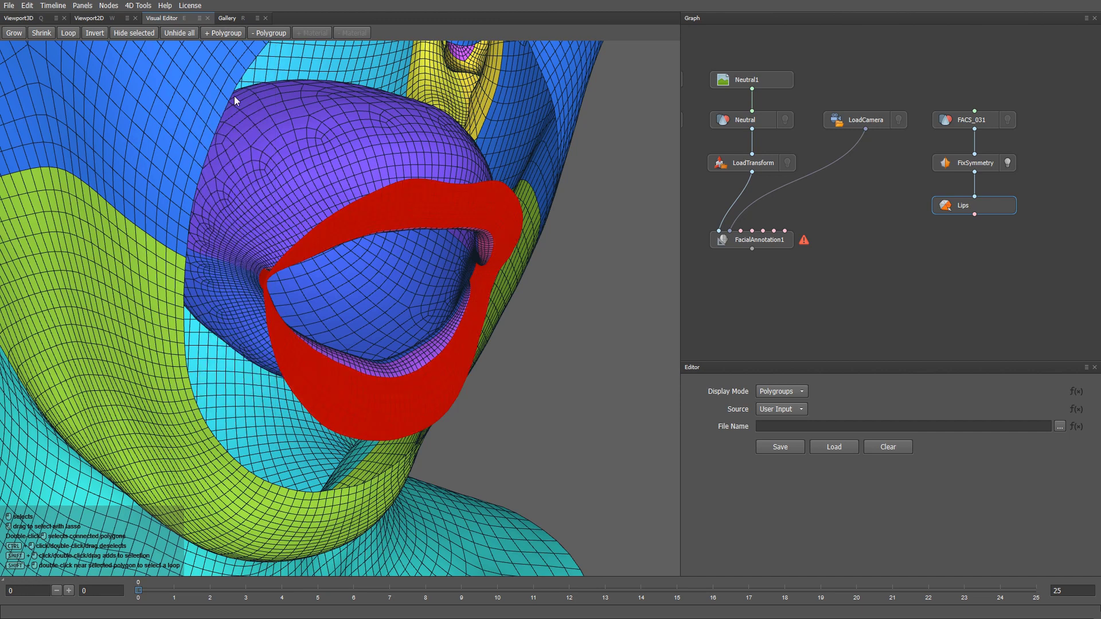
click(226, 36)
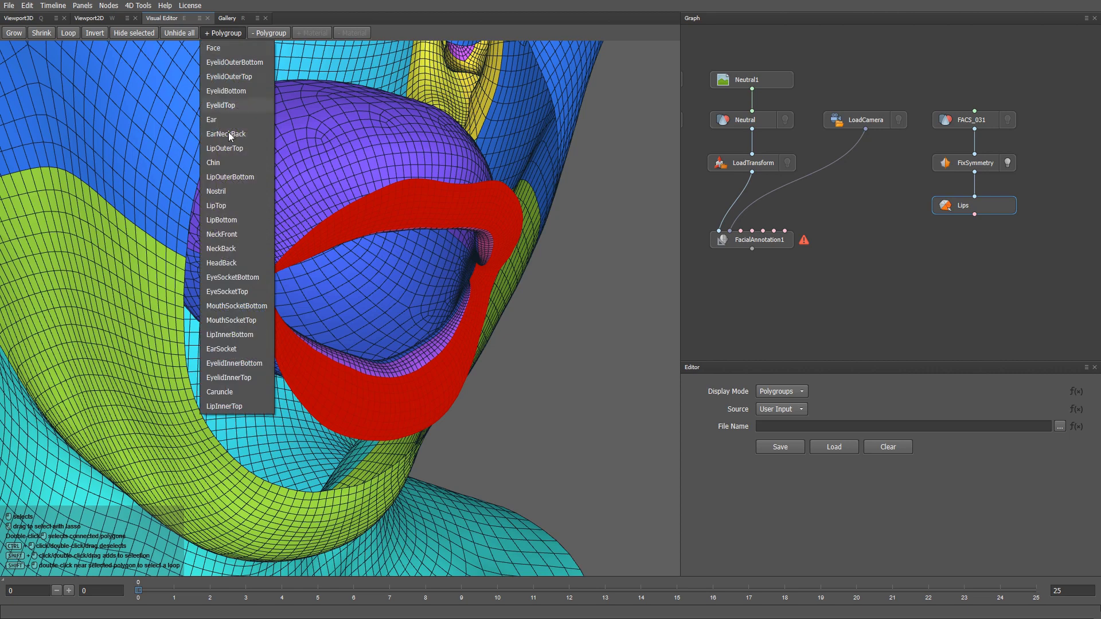
click(229, 405)
click(224, 34)
click(261, 335)
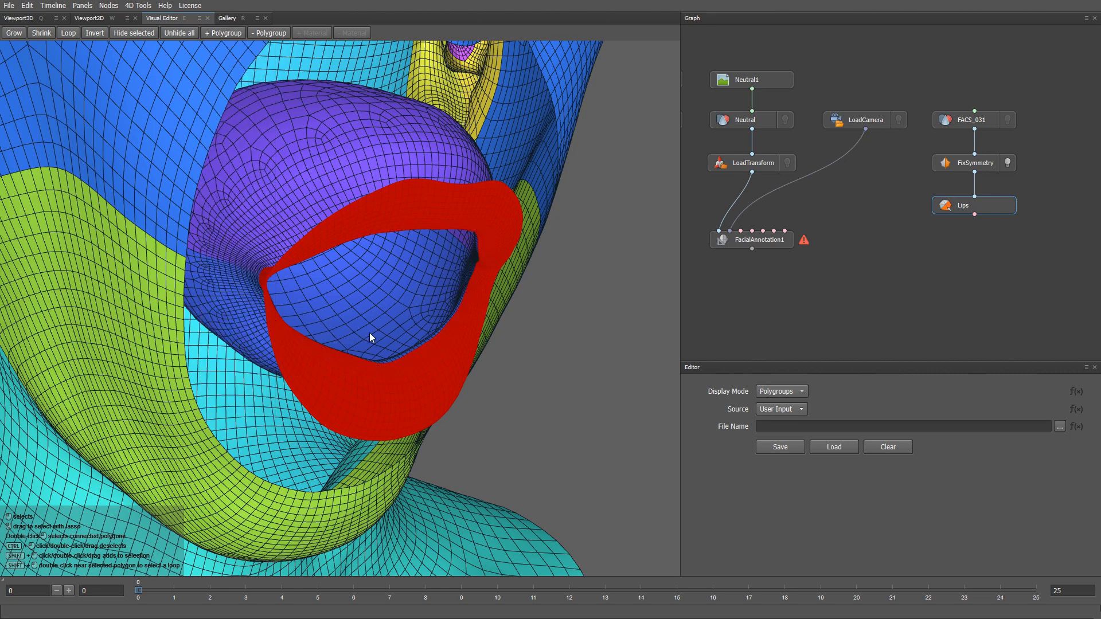
Step: Grow the lip selection seven times into the mouth socket and hide the selected polygons
alt+drag(424, 370, 403, 347)
middle_drag(403, 348, 452, 383)
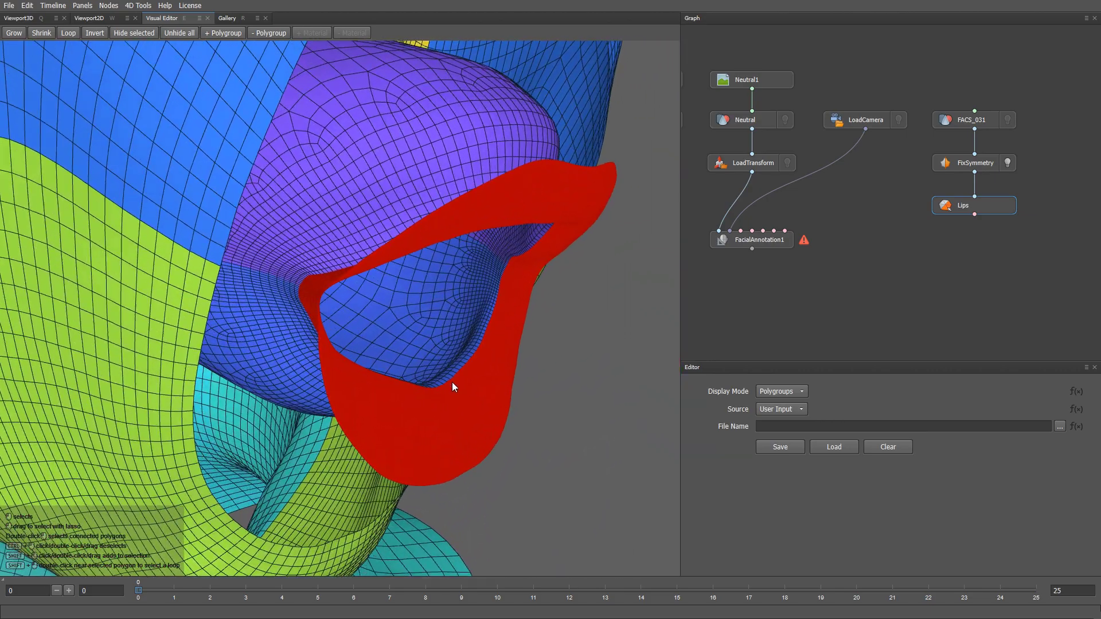
click(13, 33)
click(13, 33)
click(13, 33)
click(13, 33)
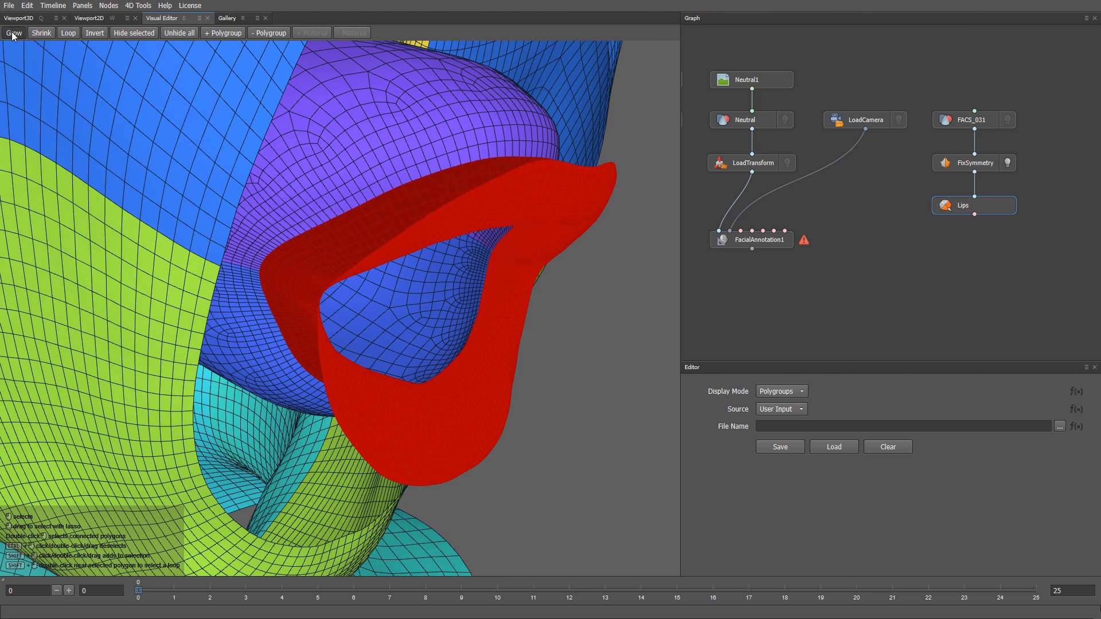
click(13, 33)
click(13, 33)
click(13, 33)
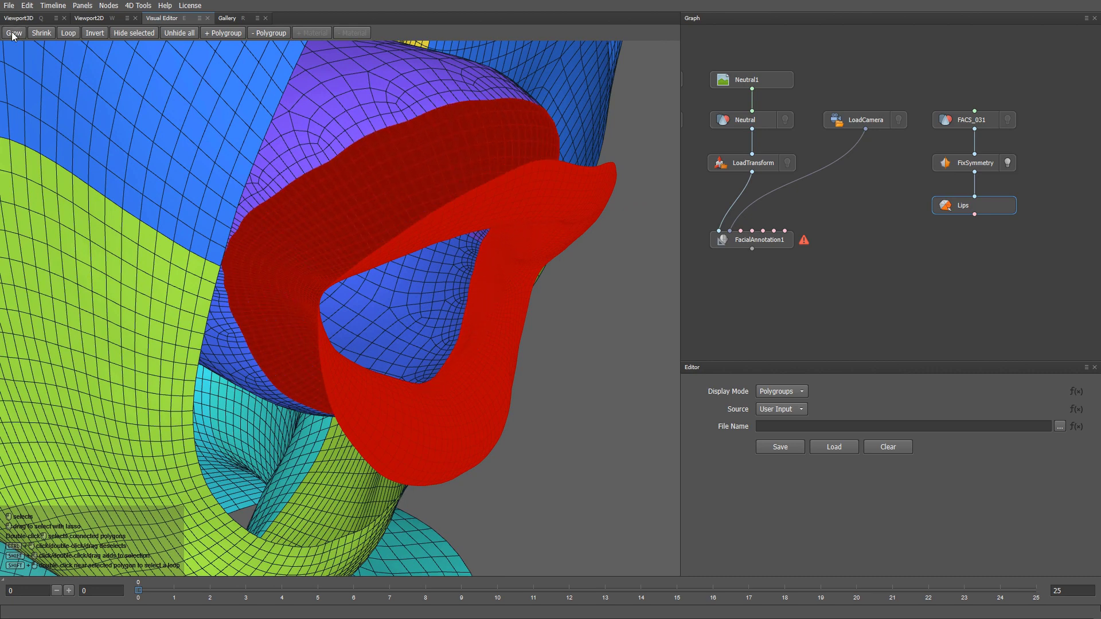
middle_drag(329, 179, 299, 181)
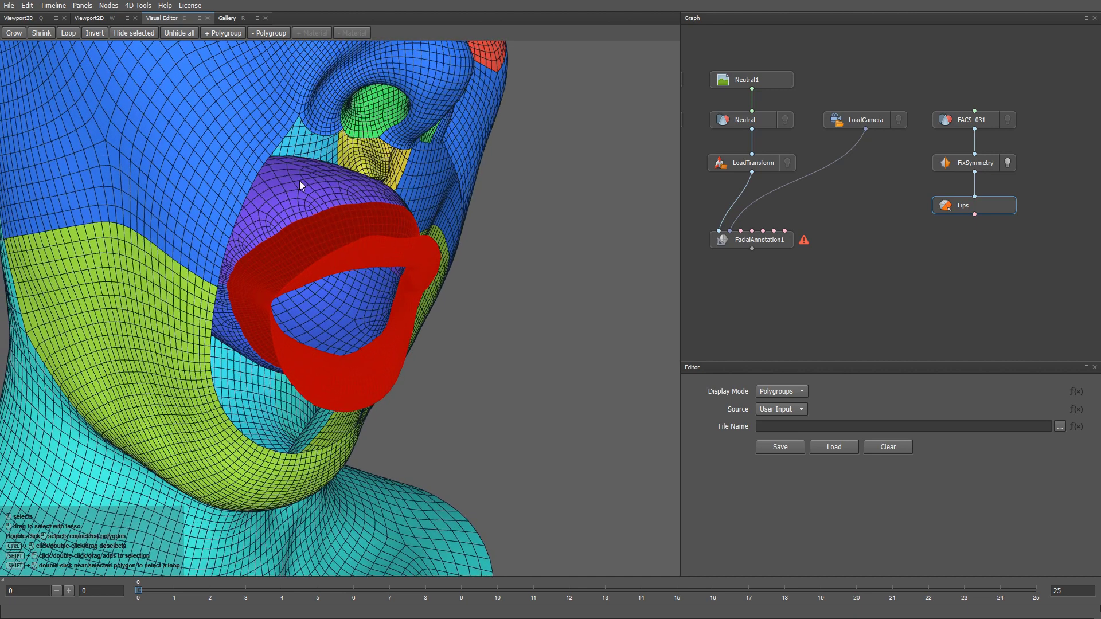
click(130, 33)
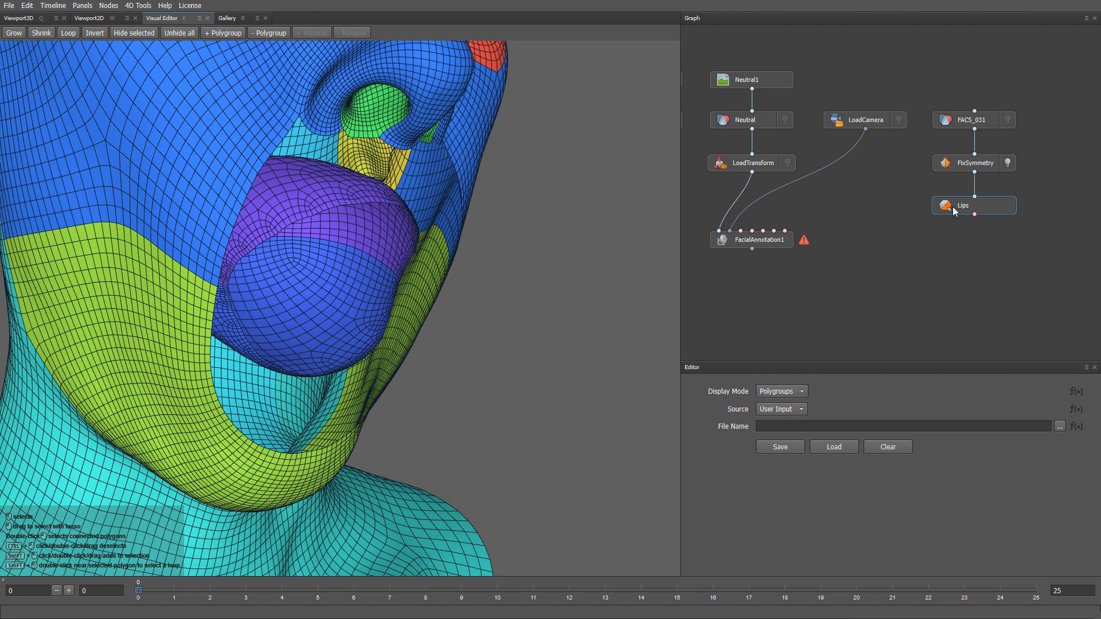
Step: Duplicate the Lips node with its input from FixSymmetry, and rename the original node MouthSocket
key(ctrl+d)
drag(979, 239, 958, 249)
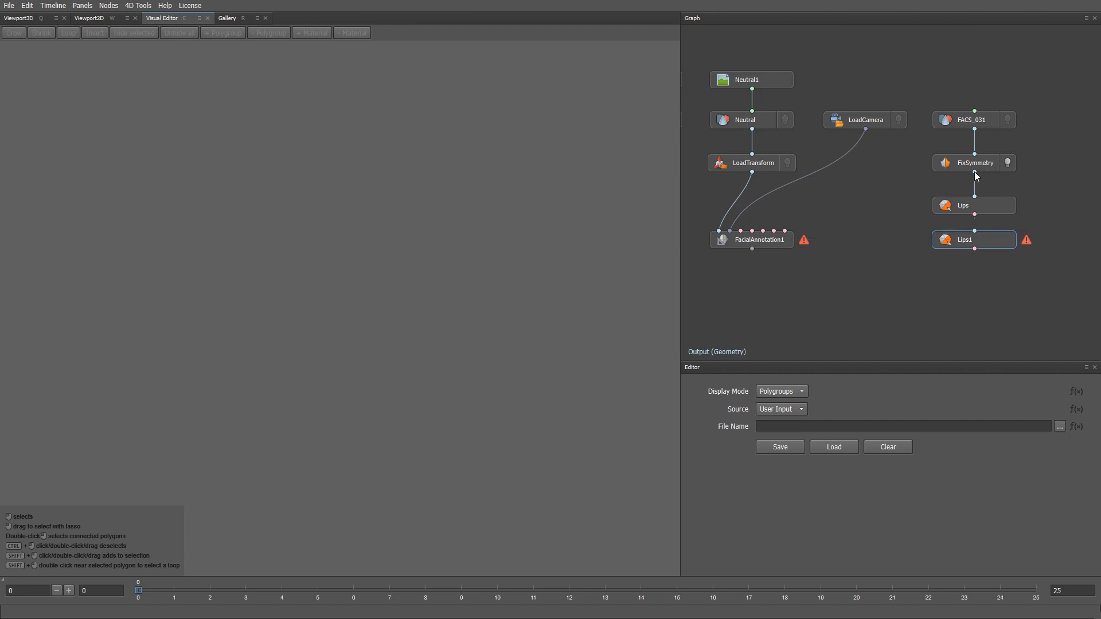
click(1000, 206)
key(F2)
text(MouthSocket)
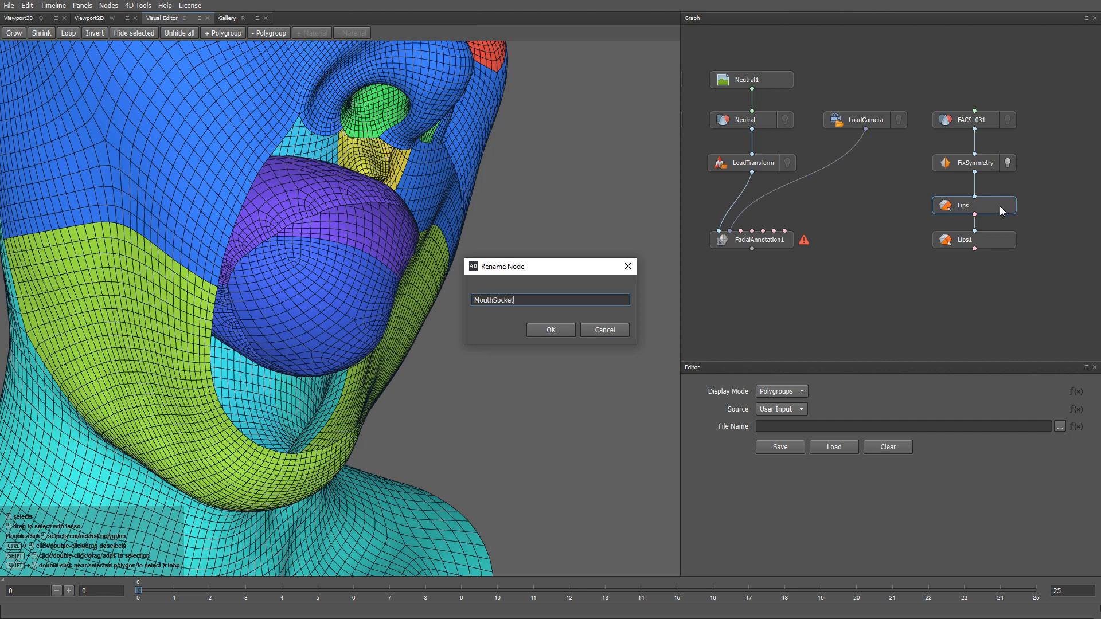
key(Return)
Step: Select all connected mouth socket polygons and feed the MouthSocket node into FacialAnnotation1's Mouth Socket Selection input
double_click(333, 270)
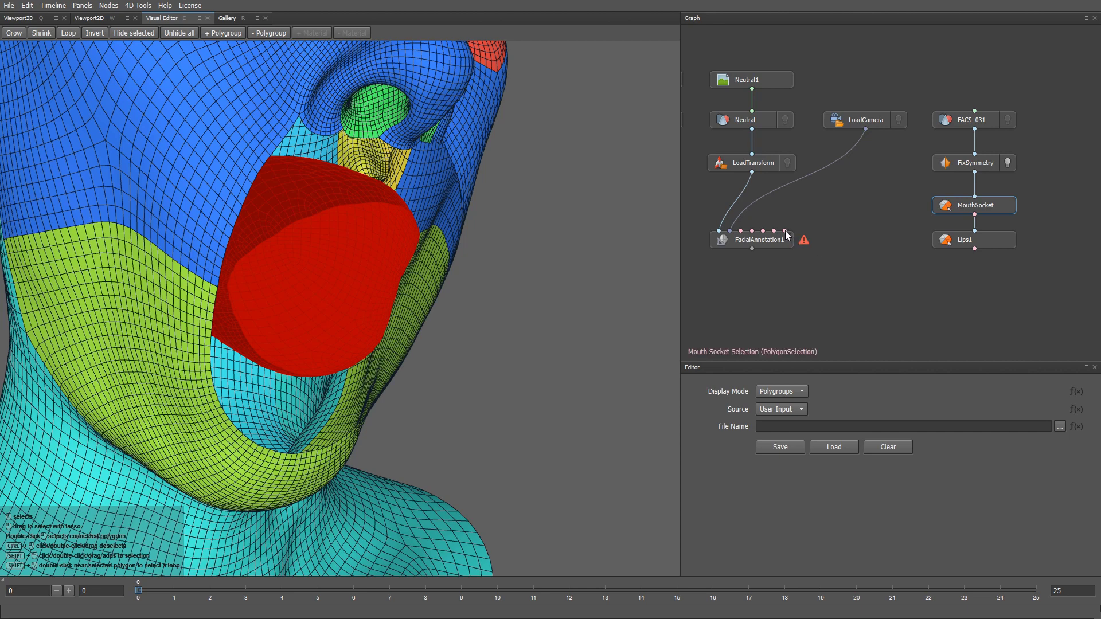
drag(974, 214, 785, 230)
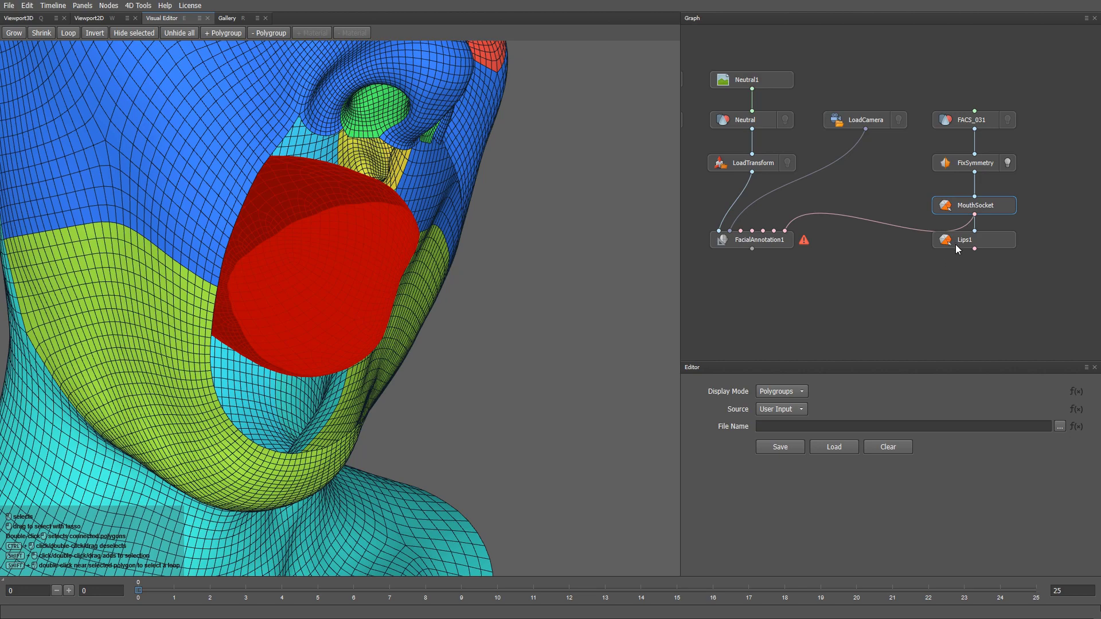
Step: In the Lips1 node, select all visible head polygons, unhide the hidden mouth area and invert the selection
drag(956, 245, 954, 254)
scroll(493, 344, down, 5)
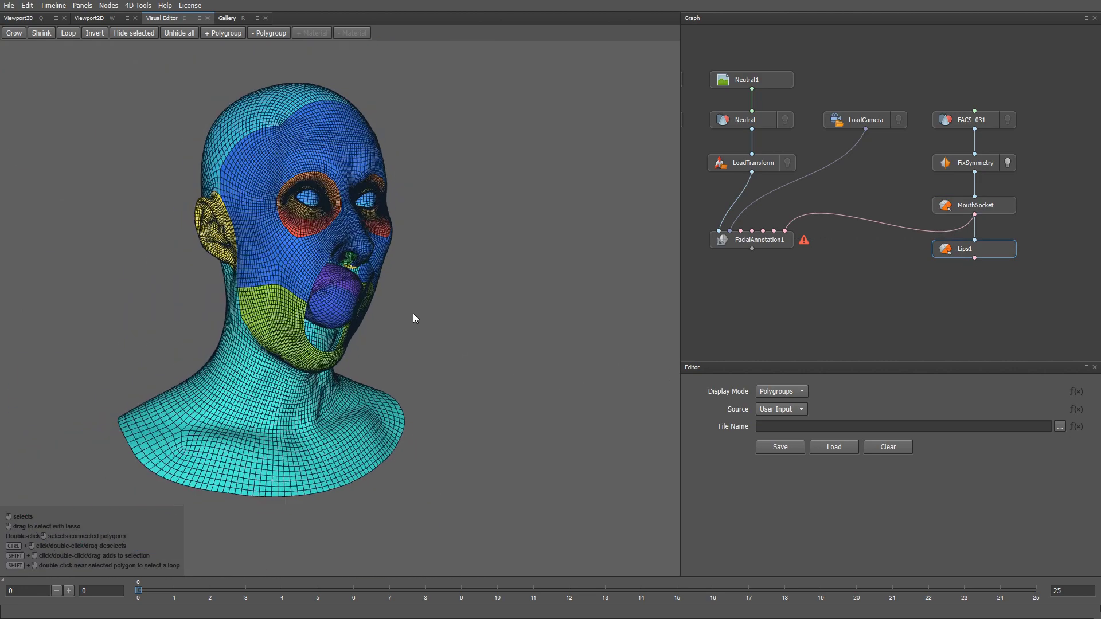
scroll(413, 313, down, 1)
mouse_move(215, 76)
mouse_down()
mouse_move(455, 332)
mouse_move(212, 543)
mouse_up()
drag(67, 416, 86, 384)
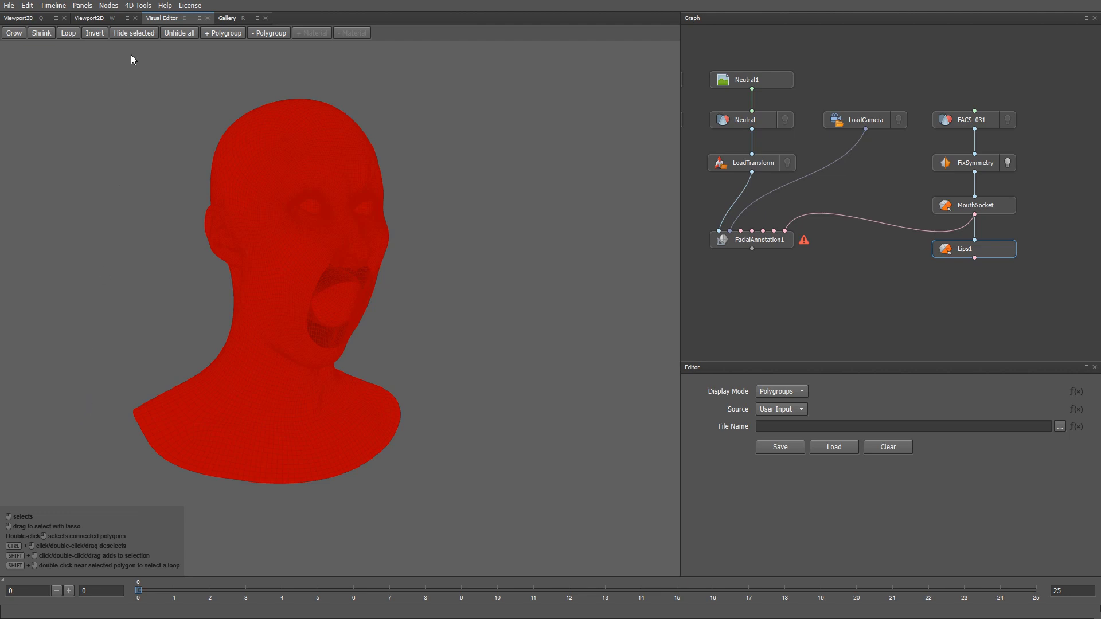
click(175, 35)
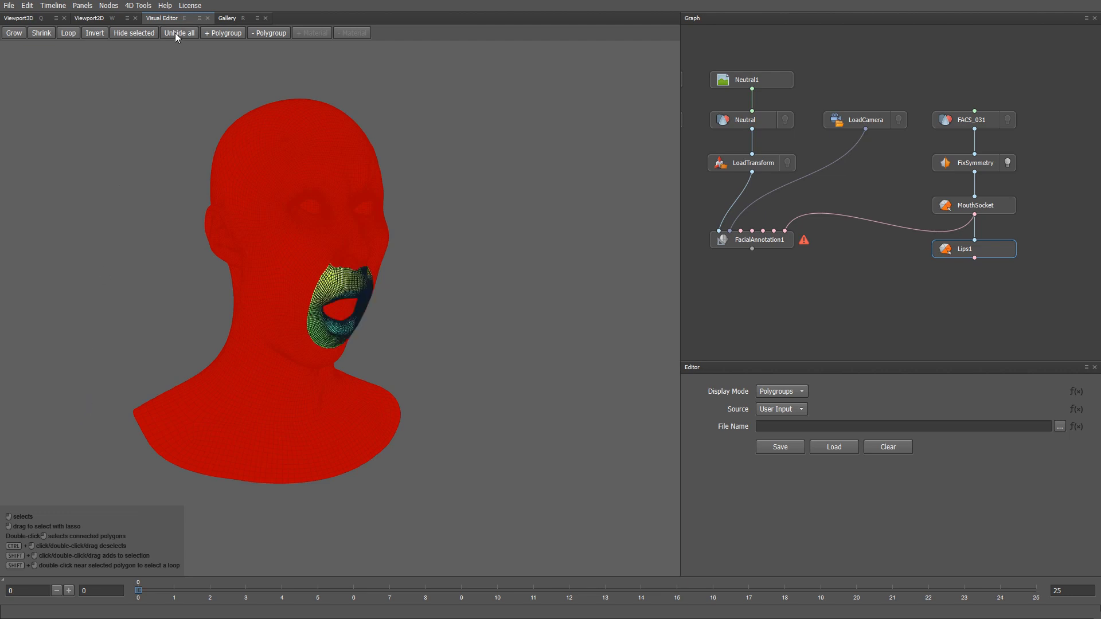
click(95, 33)
Step: Rename the Lips1 node as Lips
mouse_move(318, 304)
middle_down()
mouse_move(354, 327)
mouse_move(315, 322)
middle_up()
scroll(360, 359, up, 5)
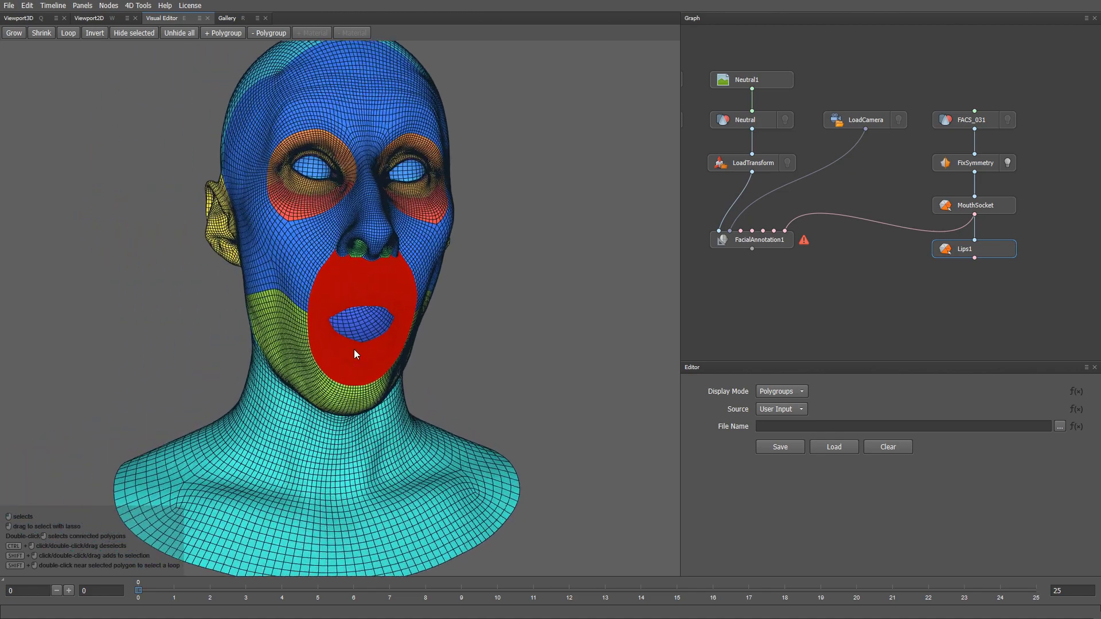
scroll(370, 364, up, 2)
key(F2)
text(Lips)
key(Return)
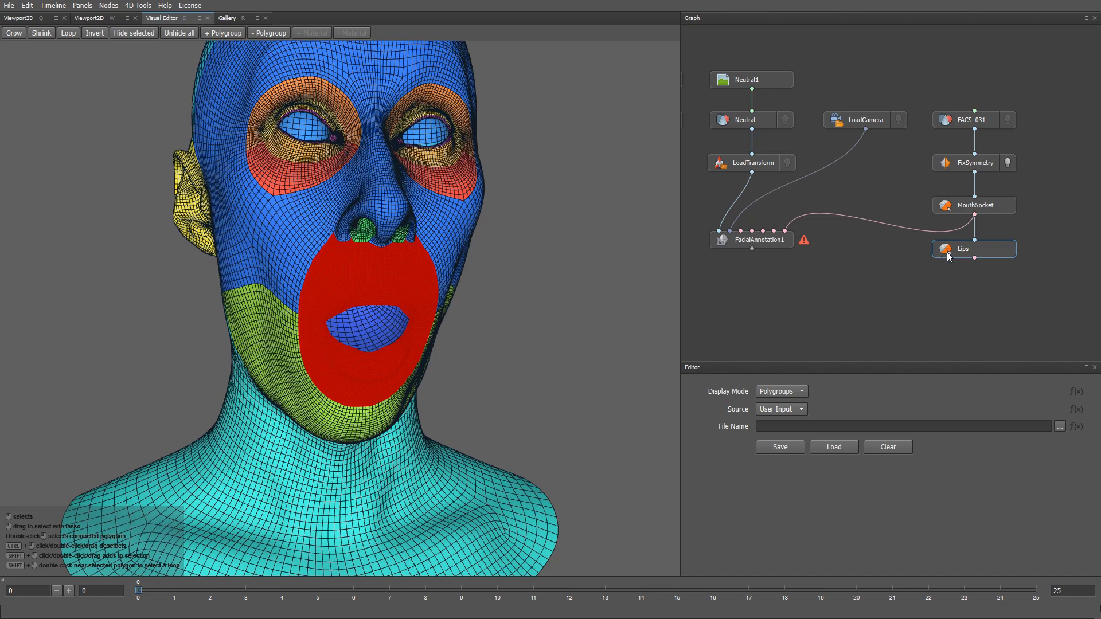
Step: Paste a connected copy of the Lips node, rename it LipsTop and place it directly below Lips
middle_drag(948, 276, 876, 246)
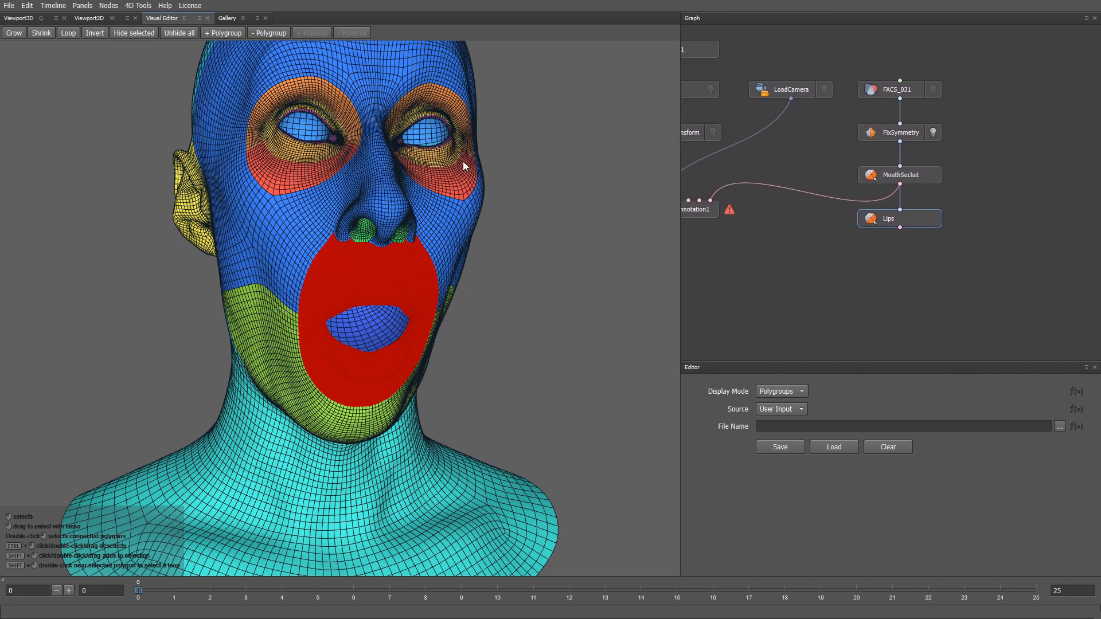
click(109, 5)
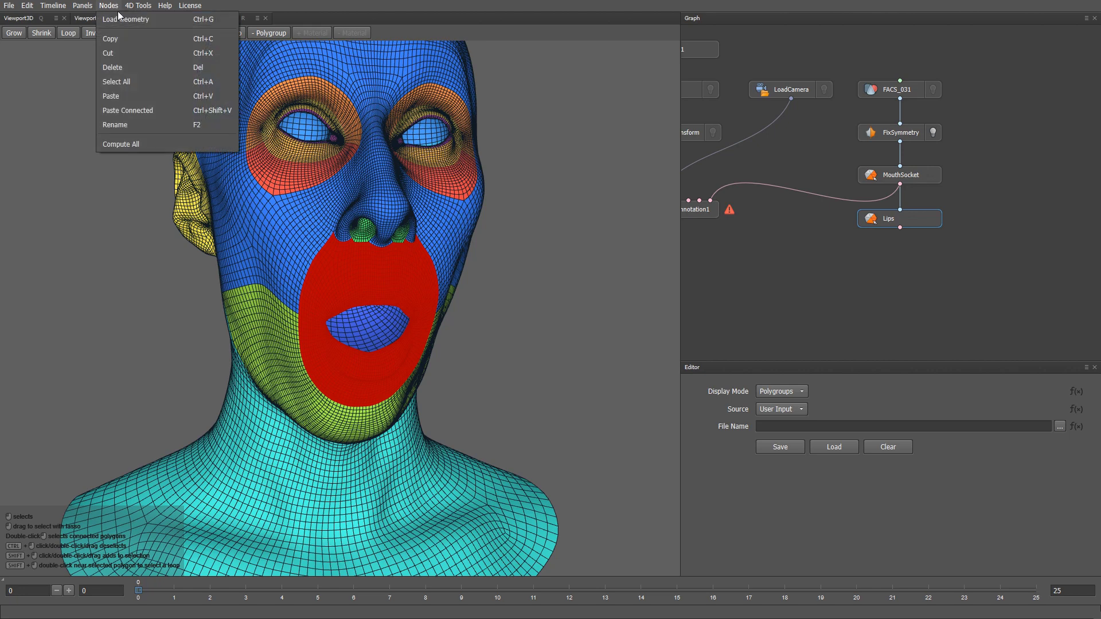
click(167, 112)
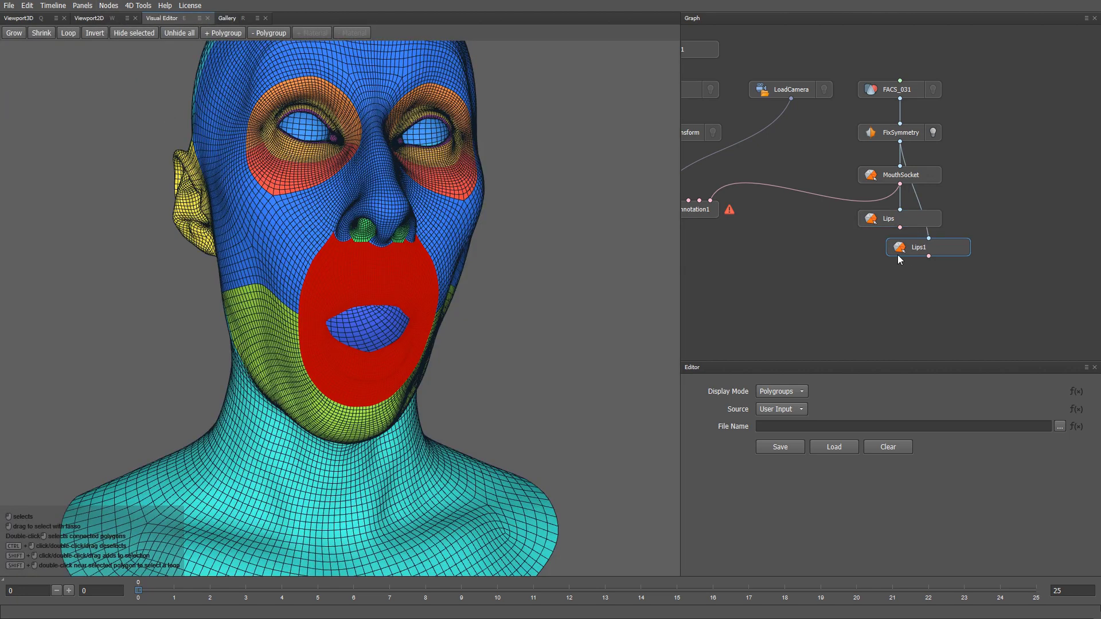
key(F2)
text(LipsTop)
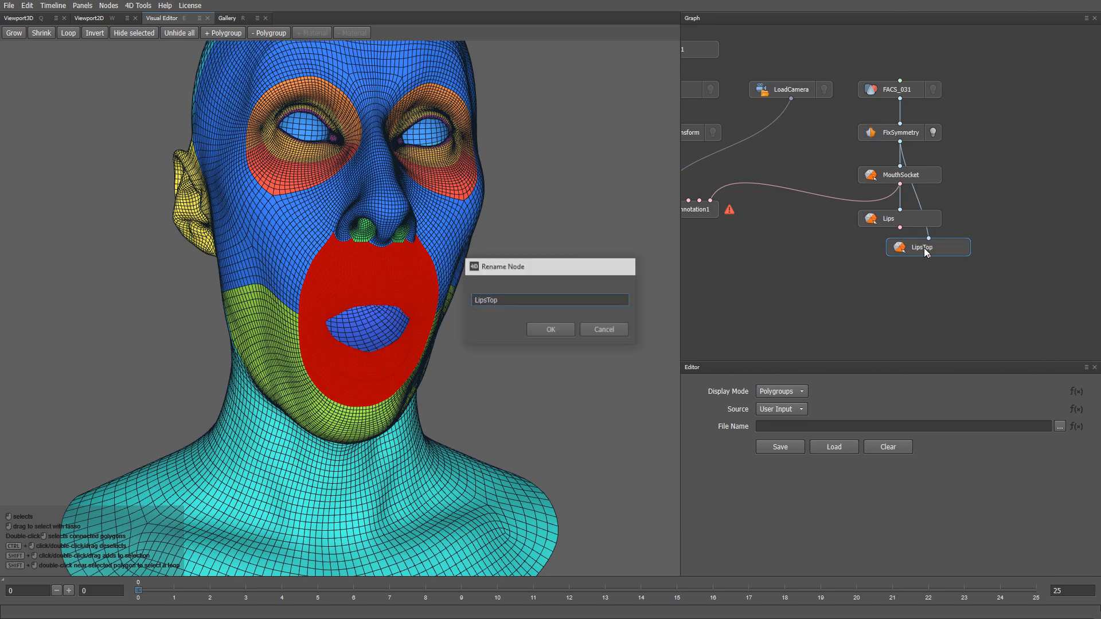
key(Return)
drag(924, 248, 895, 258)
Step: Remove the LipOuterBottom, LipBottom, LipInnerBottom and MouthSocketBottom polygroups from the LipsTop node's selection
alt+drag(375, 287, 442, 320)
alt+right_drag(442, 320, 501, 325)
alt+drag(501, 325, 411, 345)
middle_drag(412, 348, 417, 348)
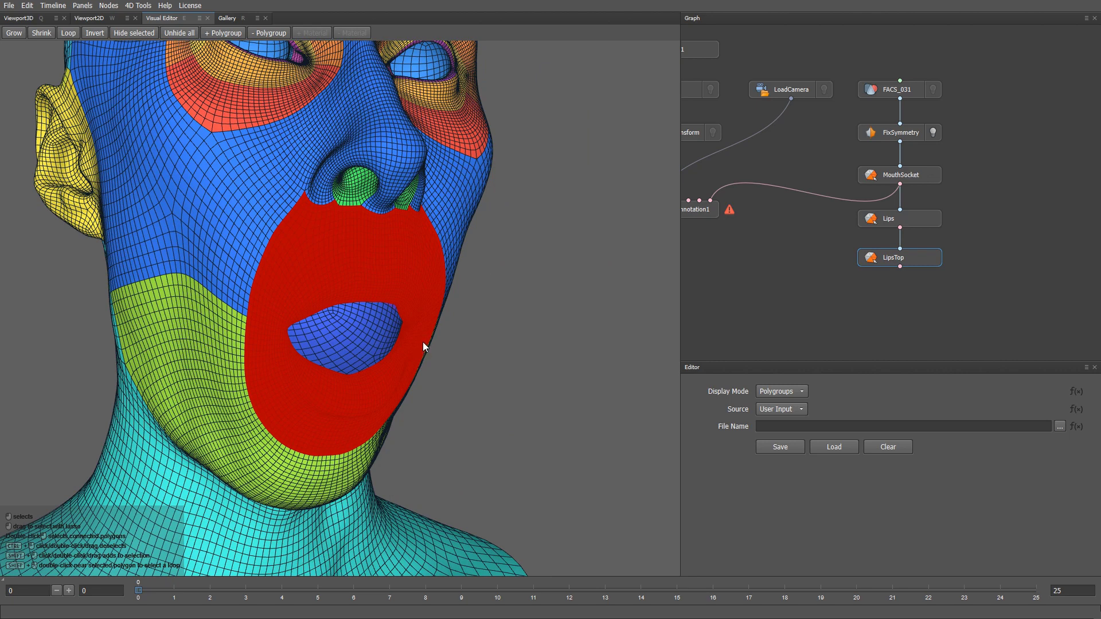
click(254, 33)
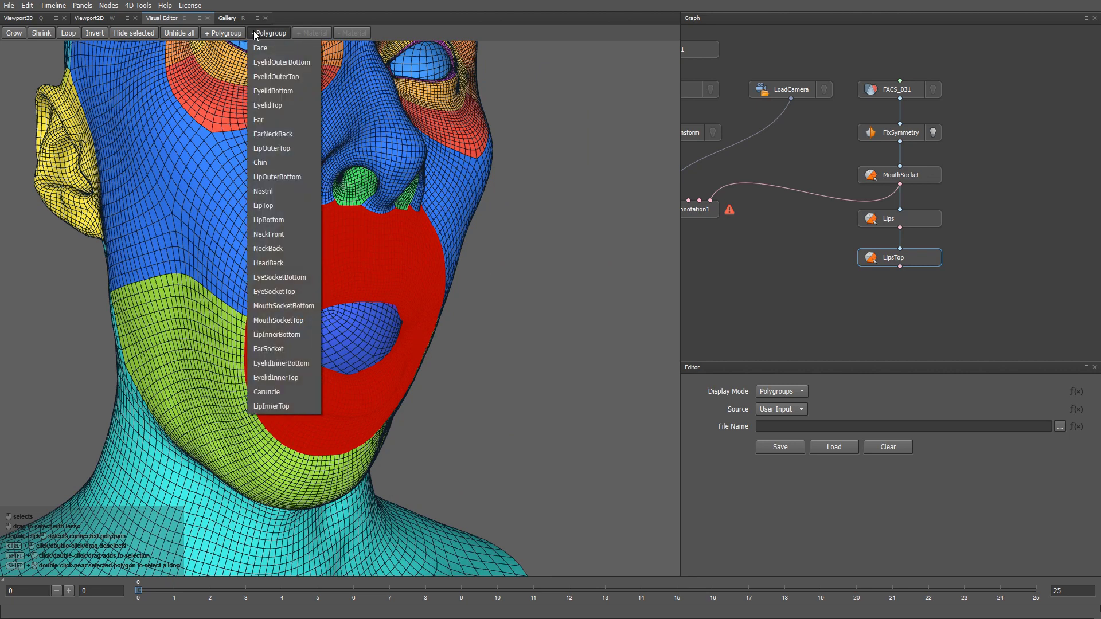
click(283, 177)
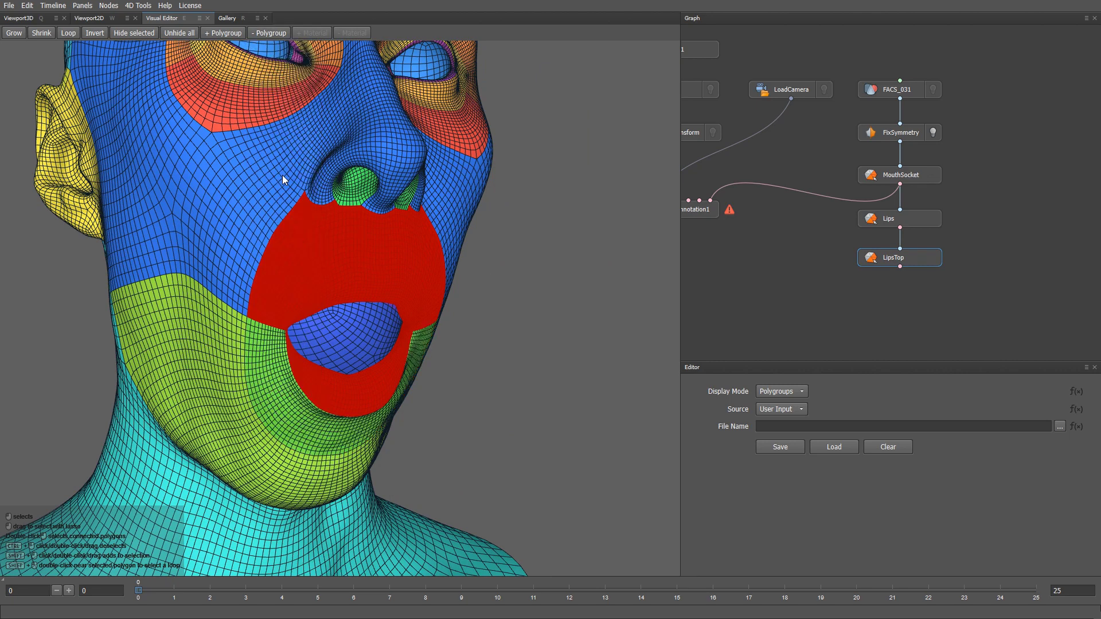
click(269, 34)
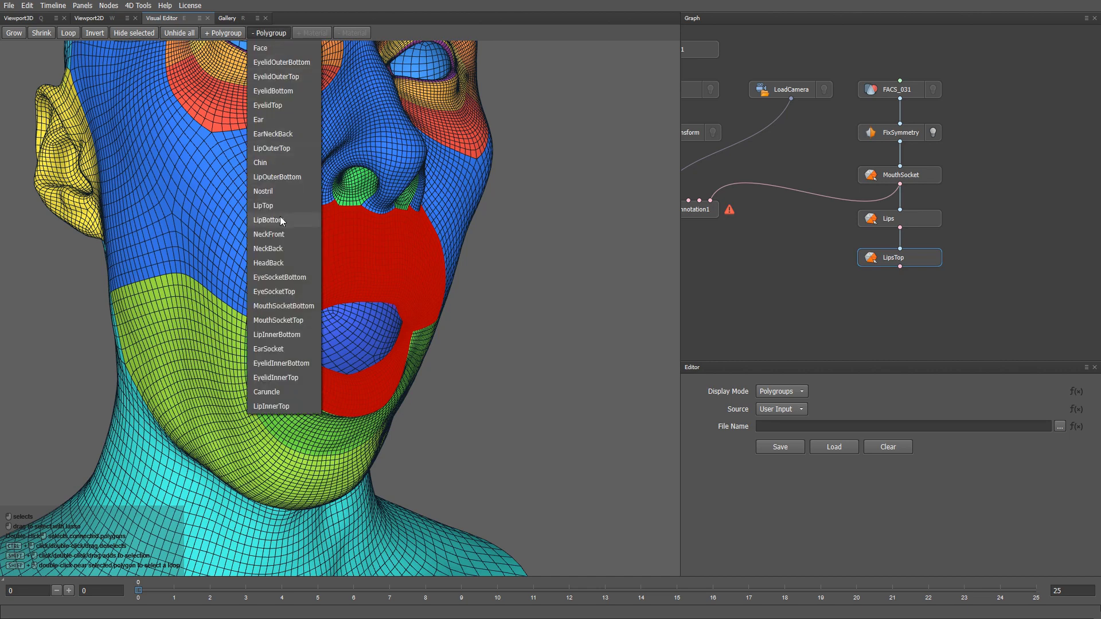
click(280, 218)
click(274, 33)
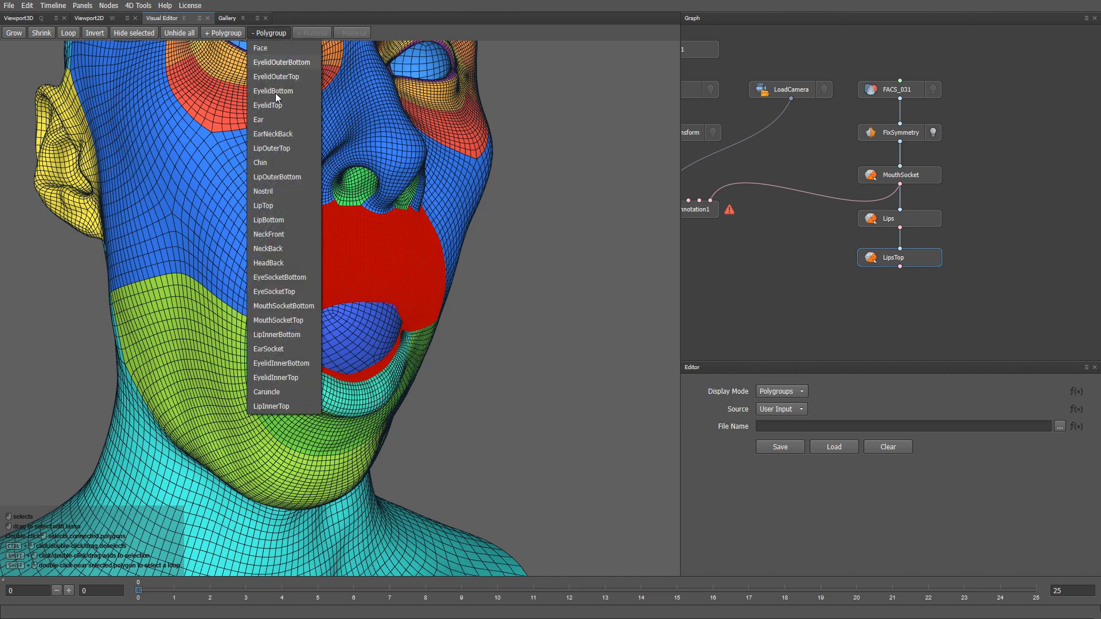
click(291, 337)
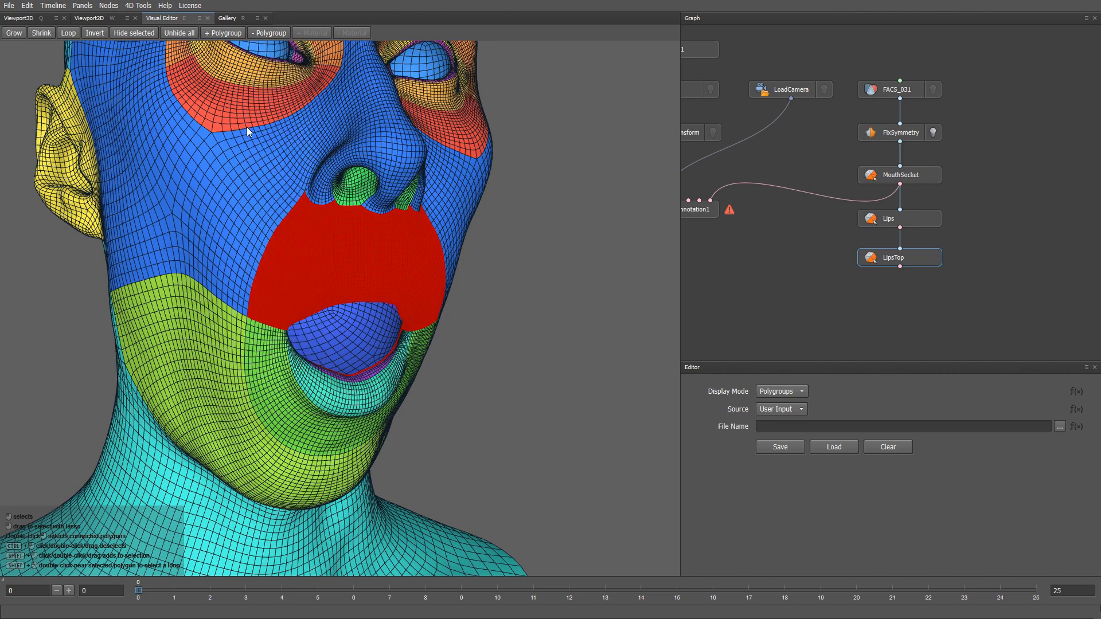
click(269, 33)
click(287, 306)
middle_drag(395, 380, 372, 339)
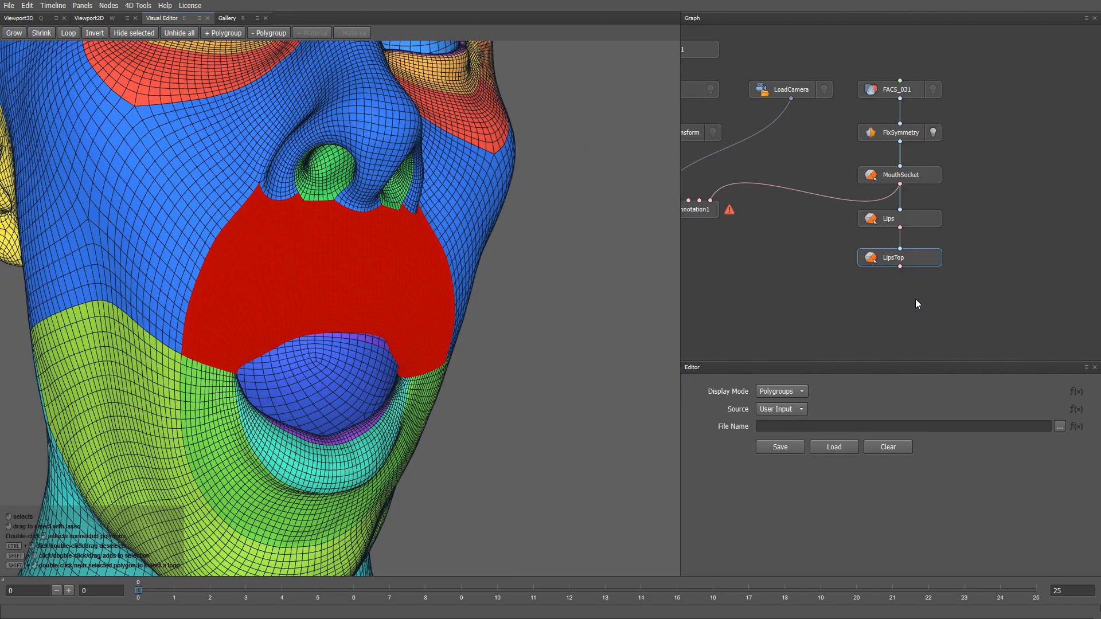
Step: Paste a connected copy of the LipsTop node, rename it LipsTopRight and place it directly below LipsTop
key(ctrl+v)
key(F2)
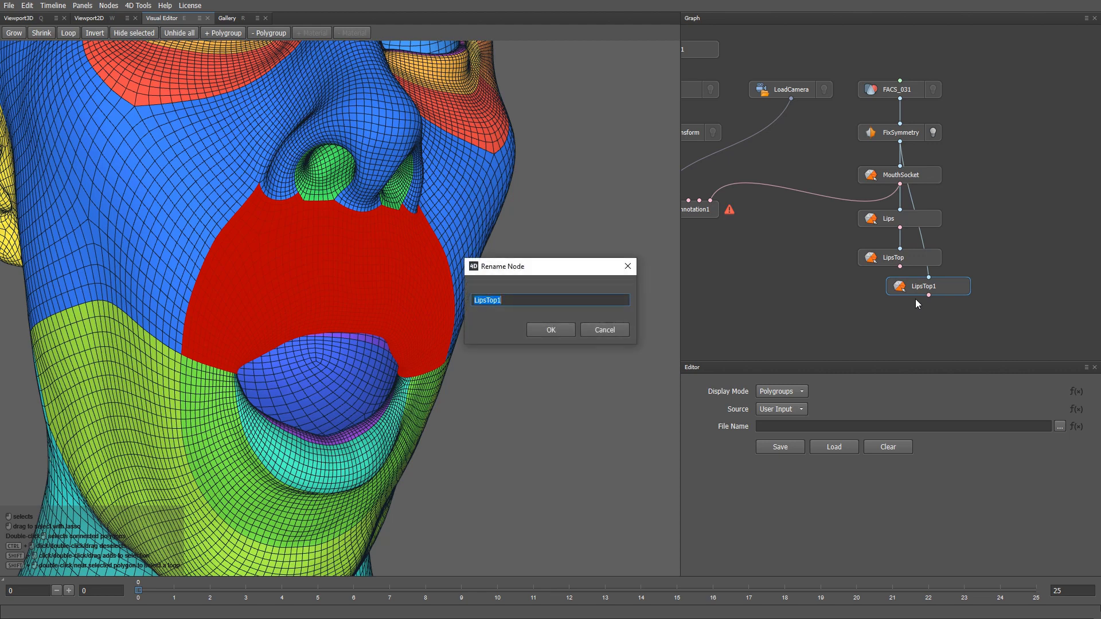
text(LipsTopRight)
key(Return)
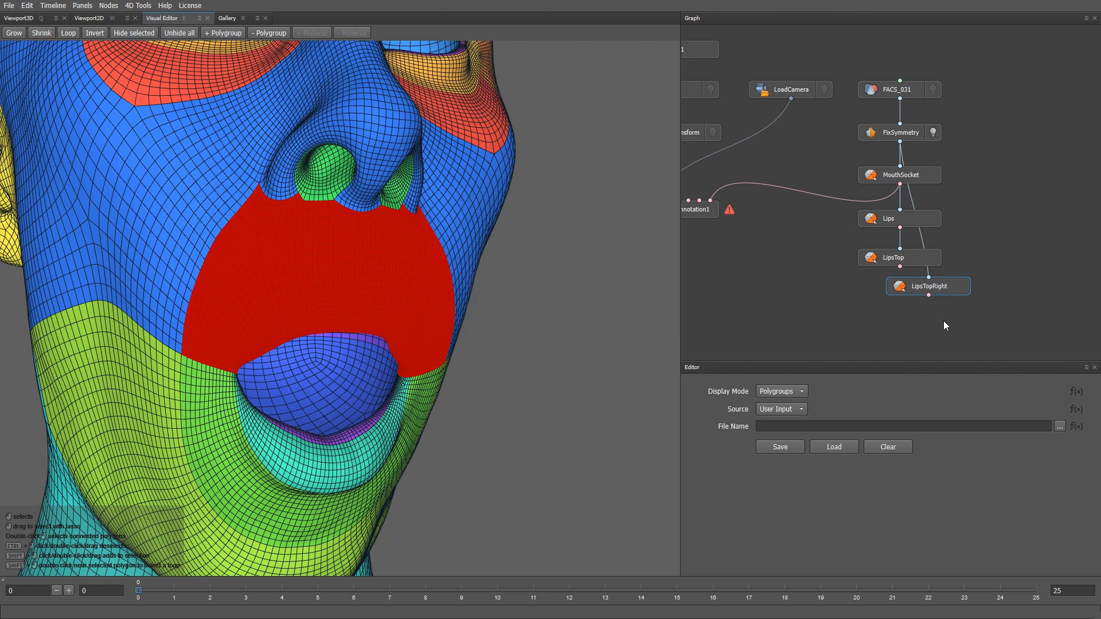
drag(947, 293, 913, 297)
Step: Set the camera projection to Orthographic in the preferences
alt+drag(555, 340, 531, 340)
key(ctrl+p)
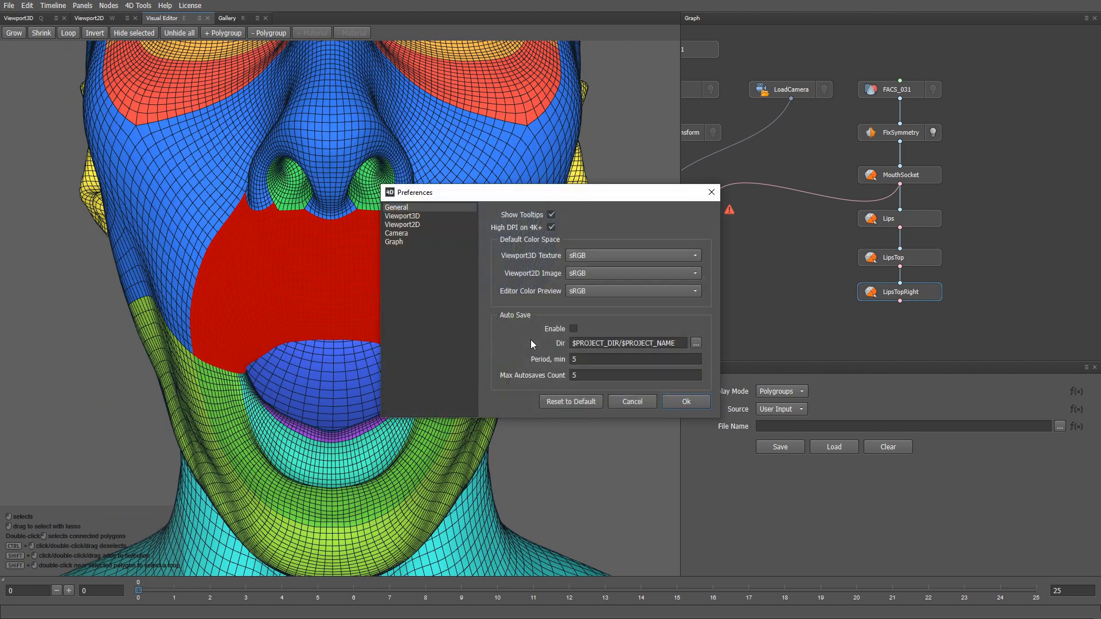
click(418, 234)
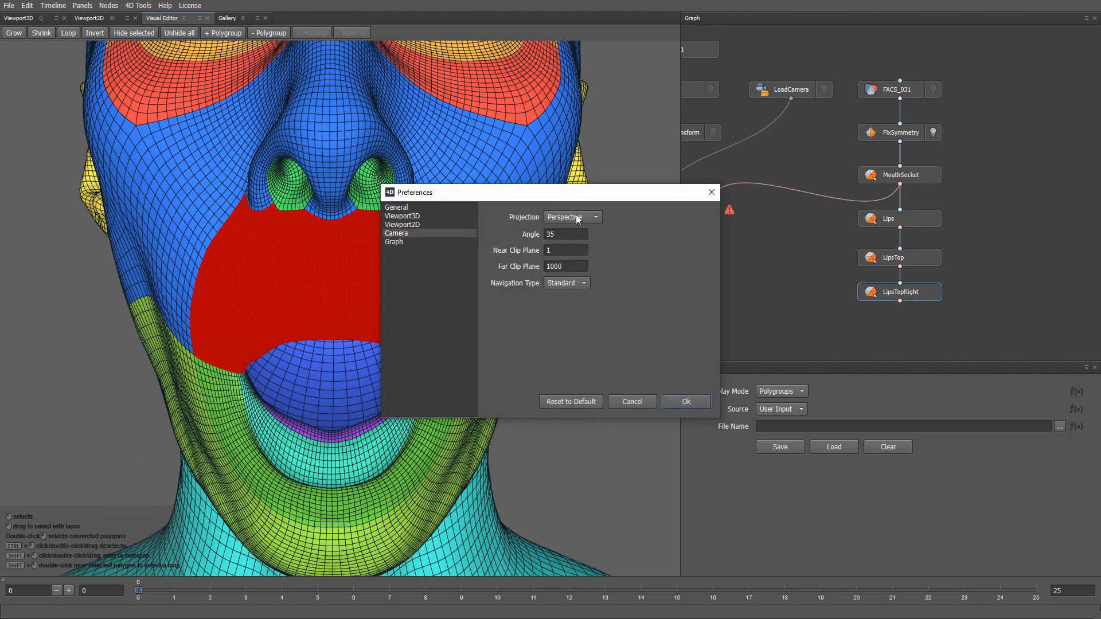
scroll(576, 216, down, 1)
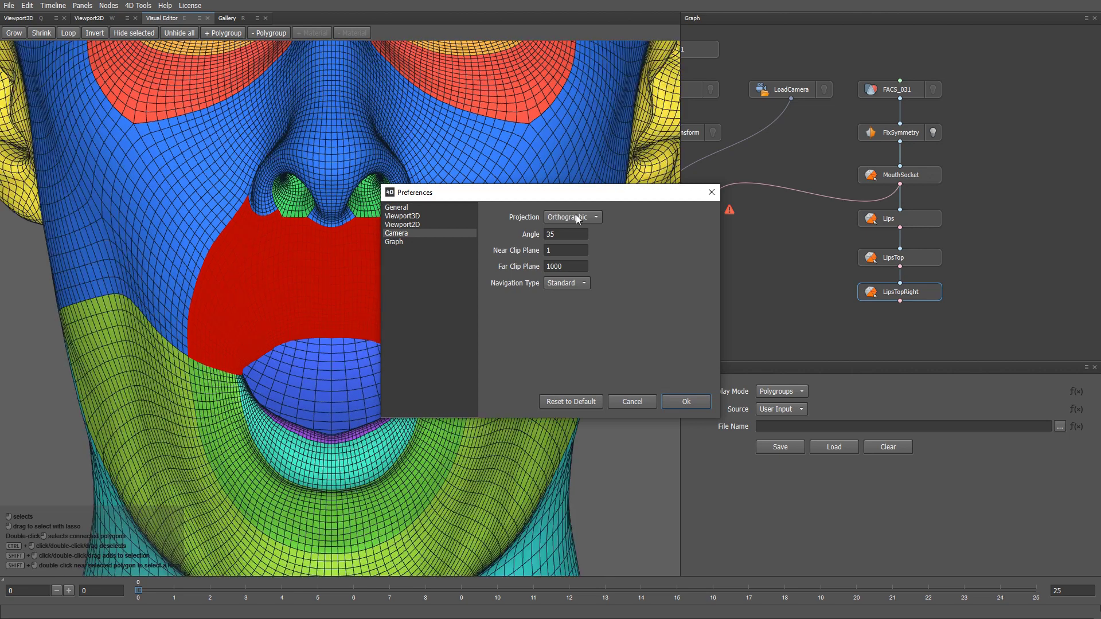
click(684, 401)
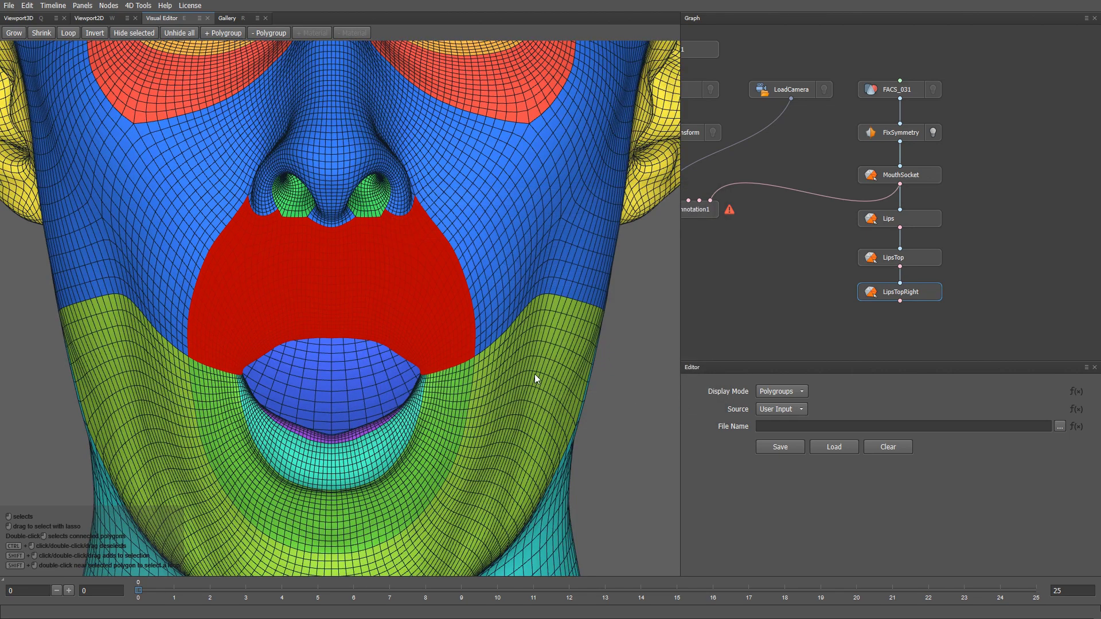
Step: Deselect the face's left half from the LipsTopRight selection and connect that node to FacialAnnotation1's first polygon selection input
alt+middle_drag(465, 370, 471, 363)
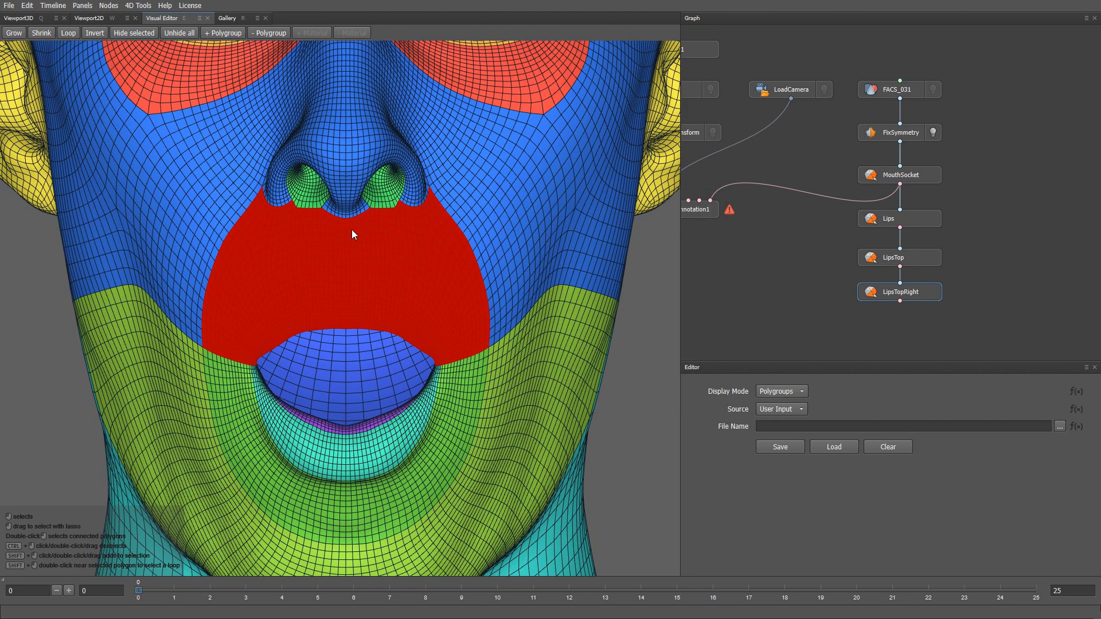
mouse_move(348, 215)
mouse_down()
mouse_move(352, 207)
mouse_move(557, 319)
mouse_move(380, 463)
mouse_move(350, 453)
mouse_move(370, 389)
mouse_move(379, 237)
mouse_up()
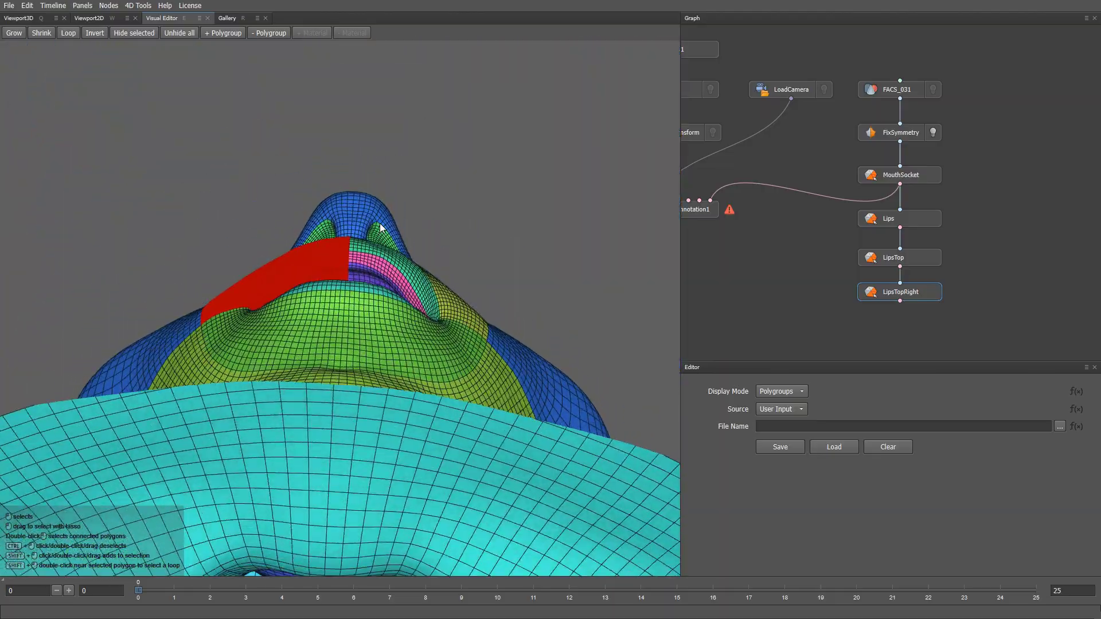
right_drag(380, 236, 393, 346)
middle_drag(739, 269, 827, 236)
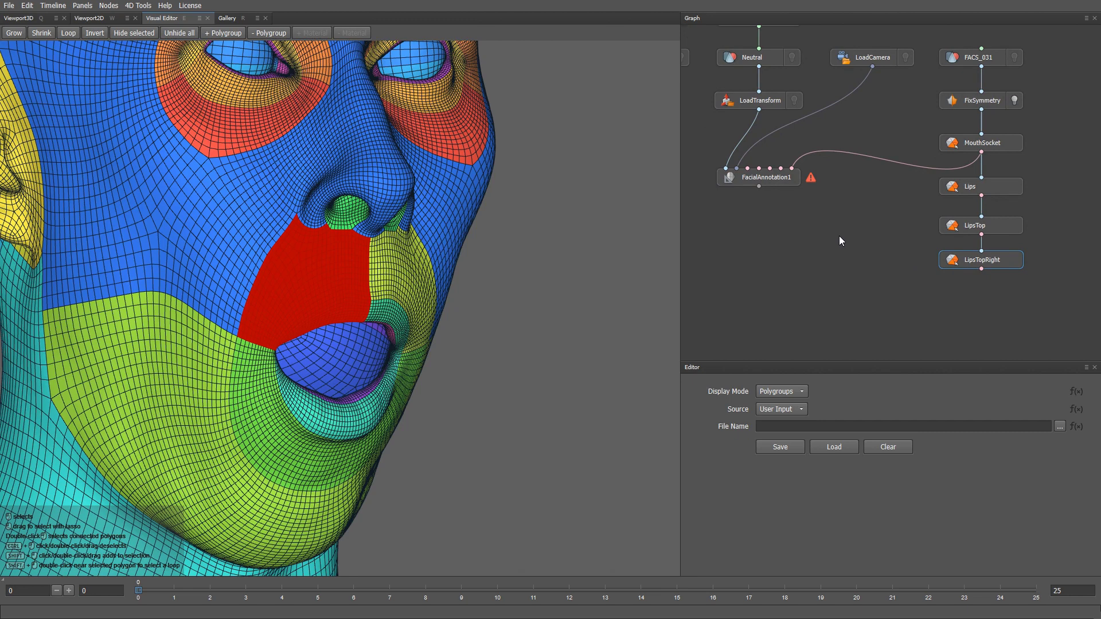
drag(980, 269, 748, 167)
Step: Paste a connected copy of the LipsTop node, place it directly below LipsTopRight and rename it LipsTopLeft
click(996, 228)
key(ctrl+d)
drag(1003, 248, 977, 291)
key(F2)
text(LipsTopLeft)
key(Return)
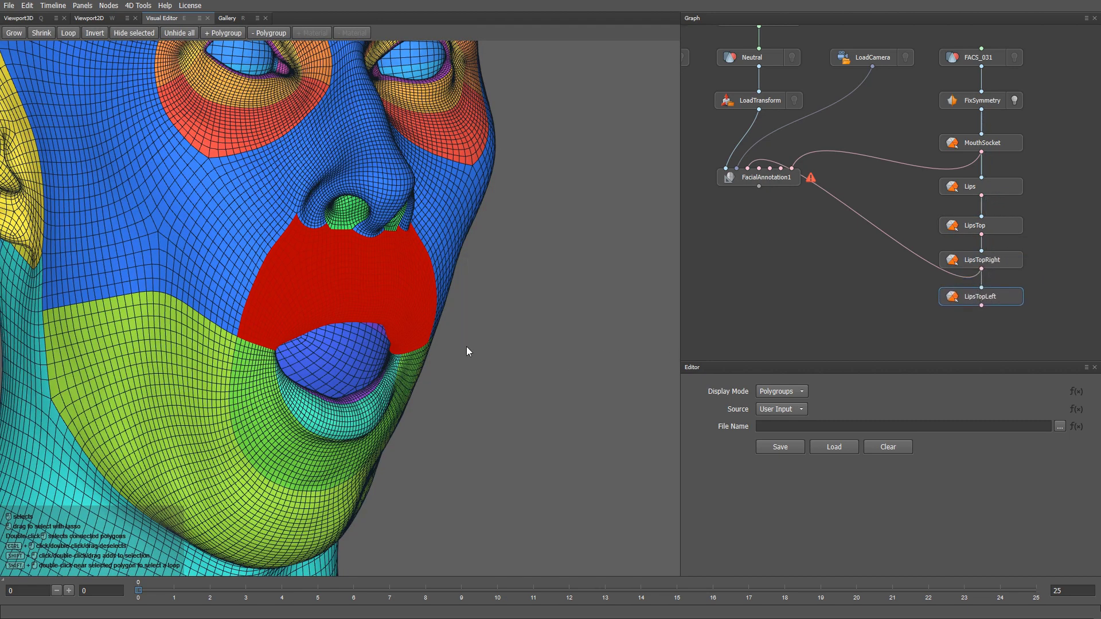
Step: Deselect the face's right half from the LipsTopLeft selection and connect that node to FacialAnnotation1's second polygon selection input
alt+drag(466, 346, 472, 349)
alt+right_drag(363, 279, 464, 357)
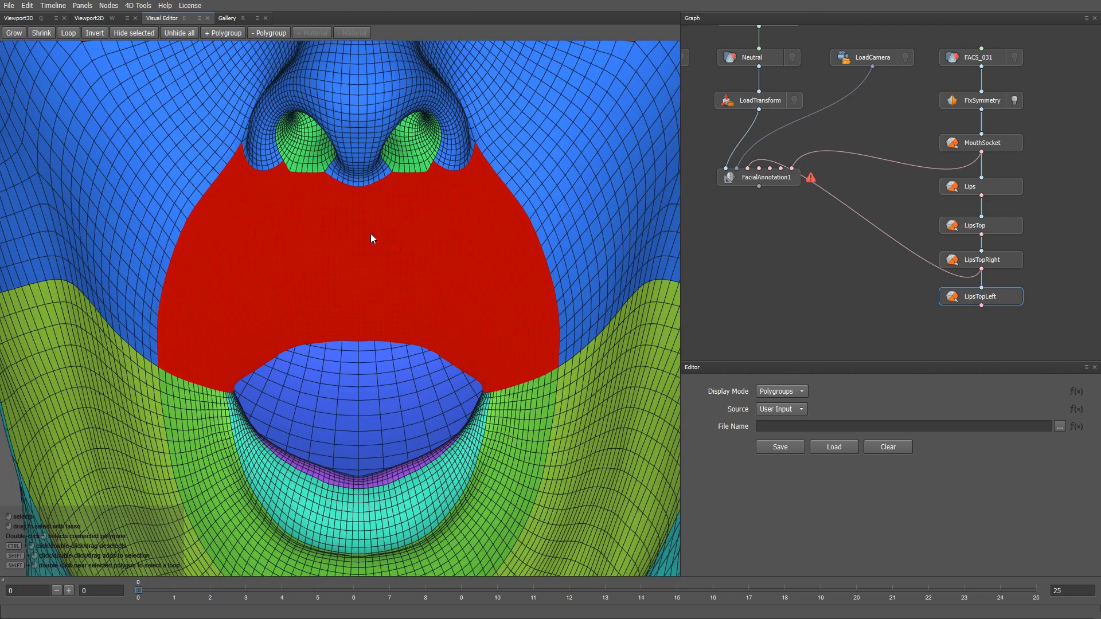
scroll(373, 225, up, 2)
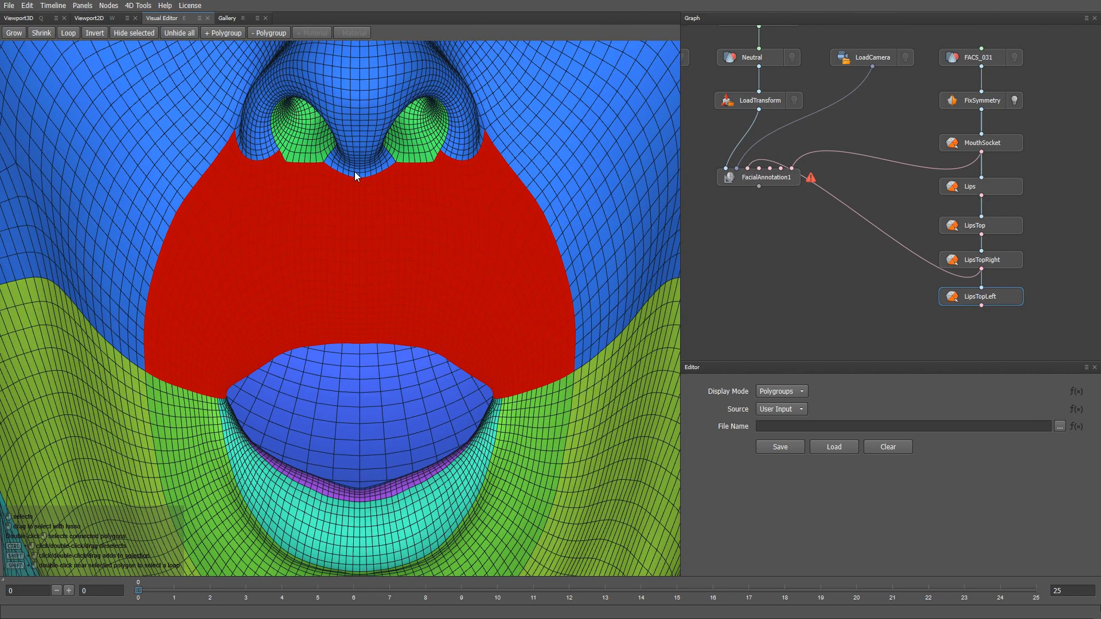
mouse_move(115, 285)
mouse_down()
mouse_move(290, 481)
mouse_move(339, 456)
mouse_move(361, 420)
mouse_move(361, 301)
mouse_move(336, 243)
mouse_up()
middle_drag(336, 242, 672, 339)
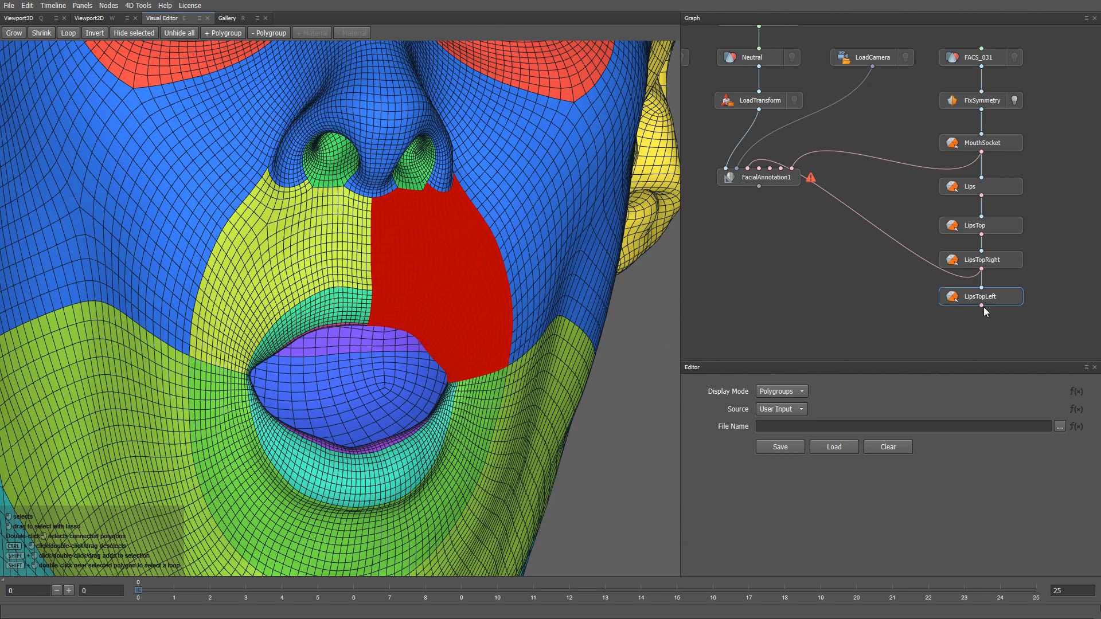
drag(982, 306, 758, 350)
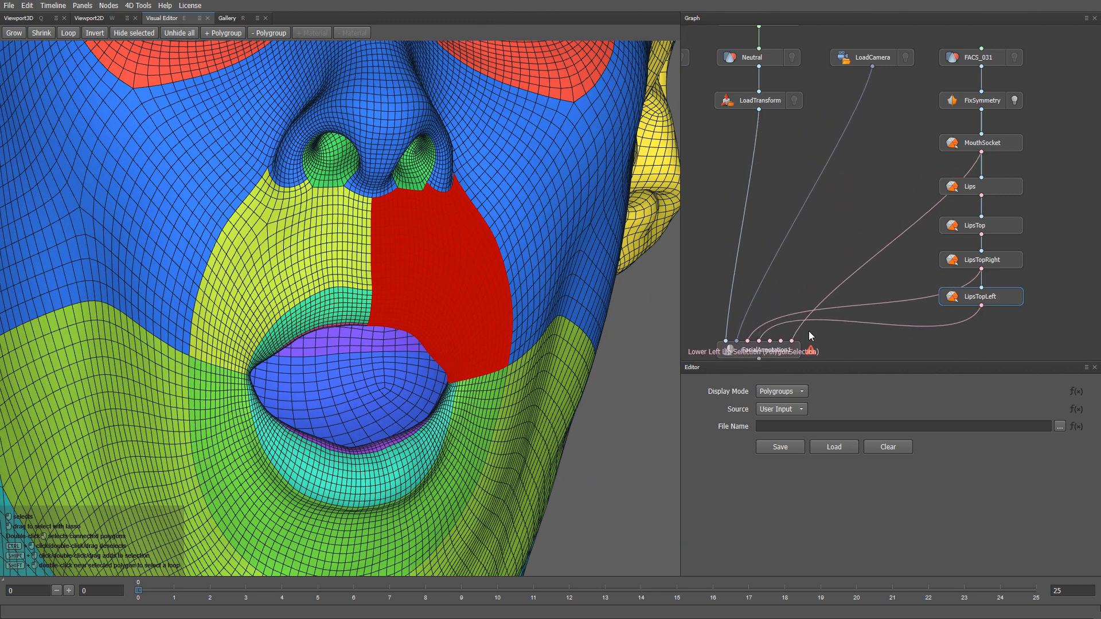
middle_drag(824, 331, 838, 258)
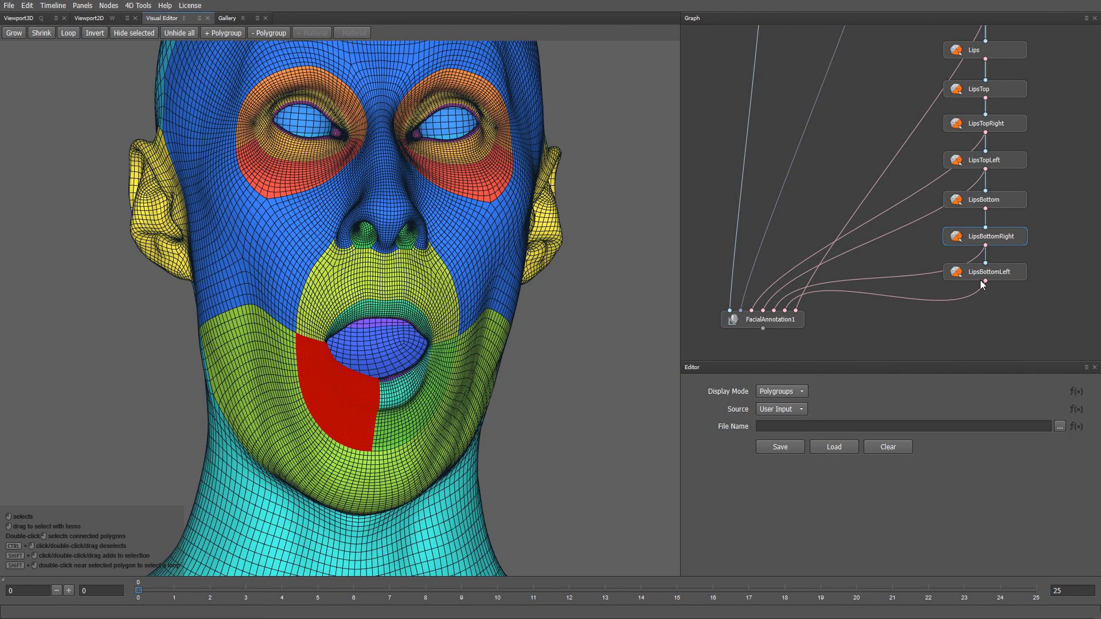
Step: Delete the intermediate Lips, LipsTop and LipsBottom nodes from the graph
click(997, 274)
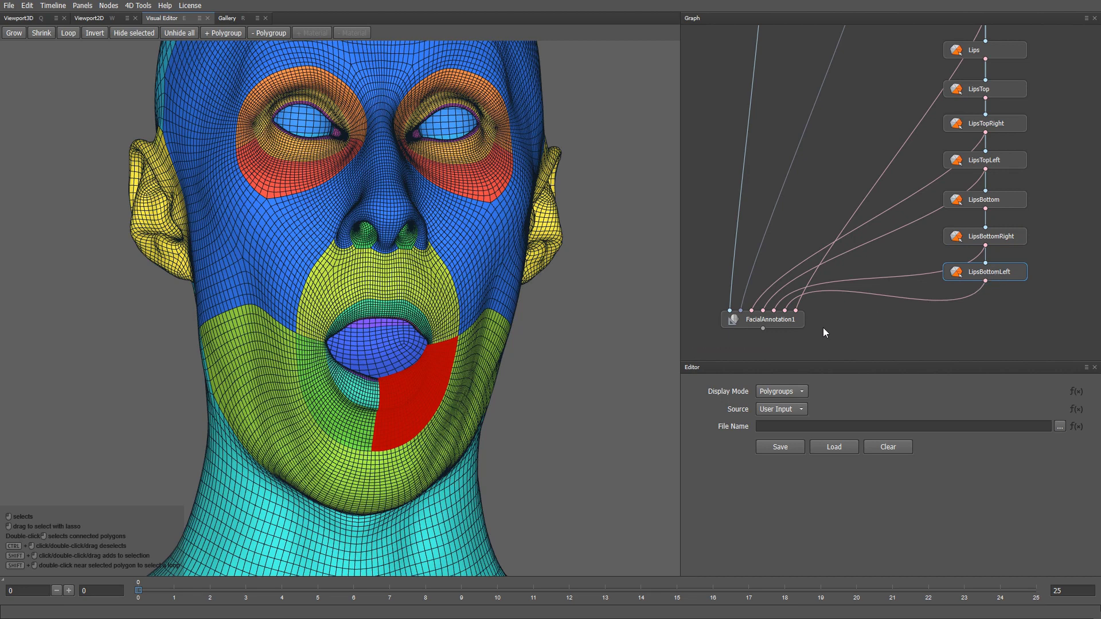
middle_drag(1038, 302, 985, 357)
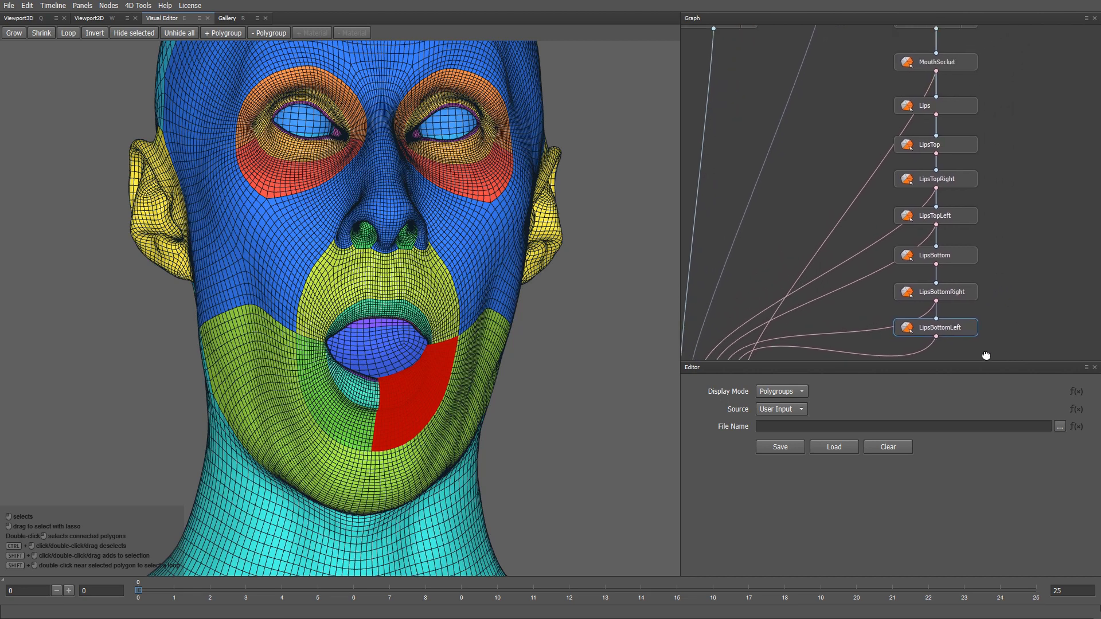
click(954, 257)
click(958, 146)
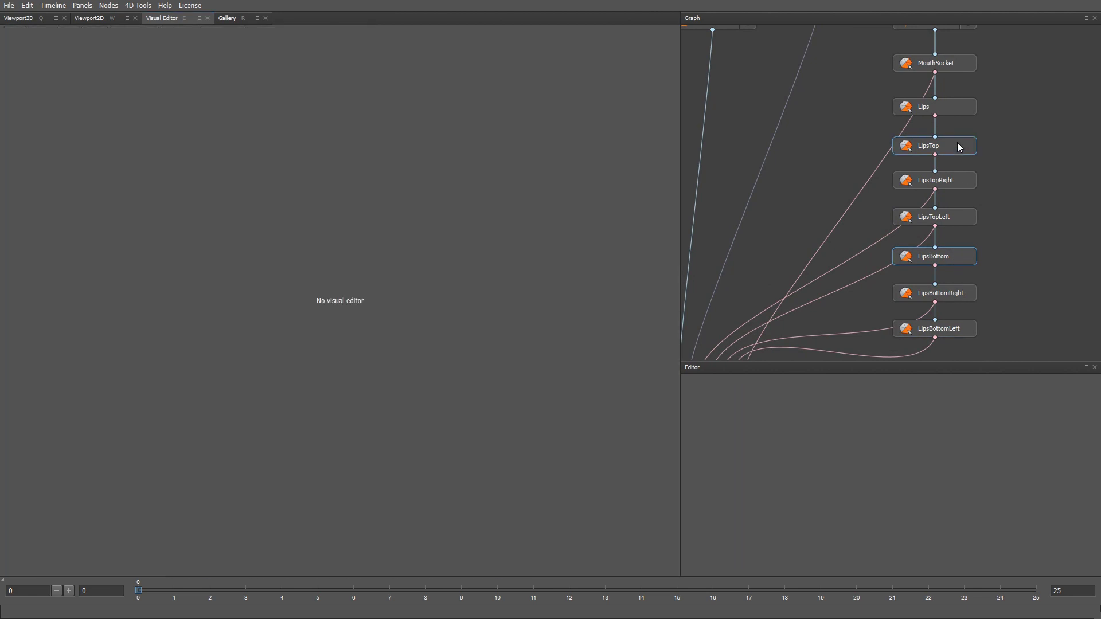
ctrl+click(959, 113)
key(Delete)
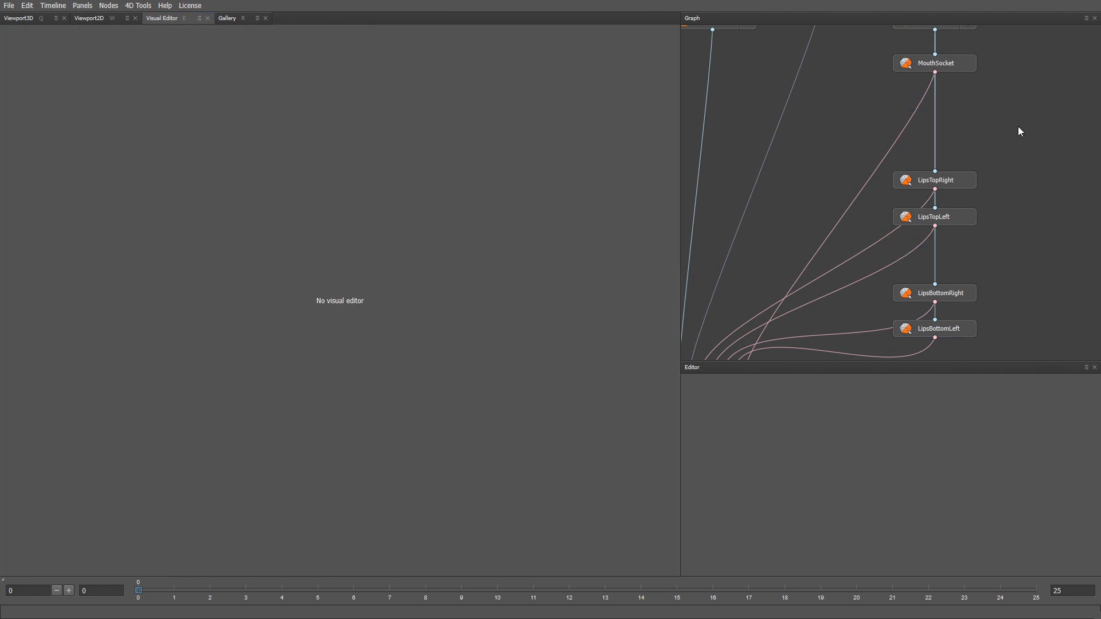
Step: Space the node column from FACS_031 down to LipsBottomLeft evenly with a Layout command
middle_drag(1017, 134, 1005, 157)
scroll(1005, 158, down, 2)
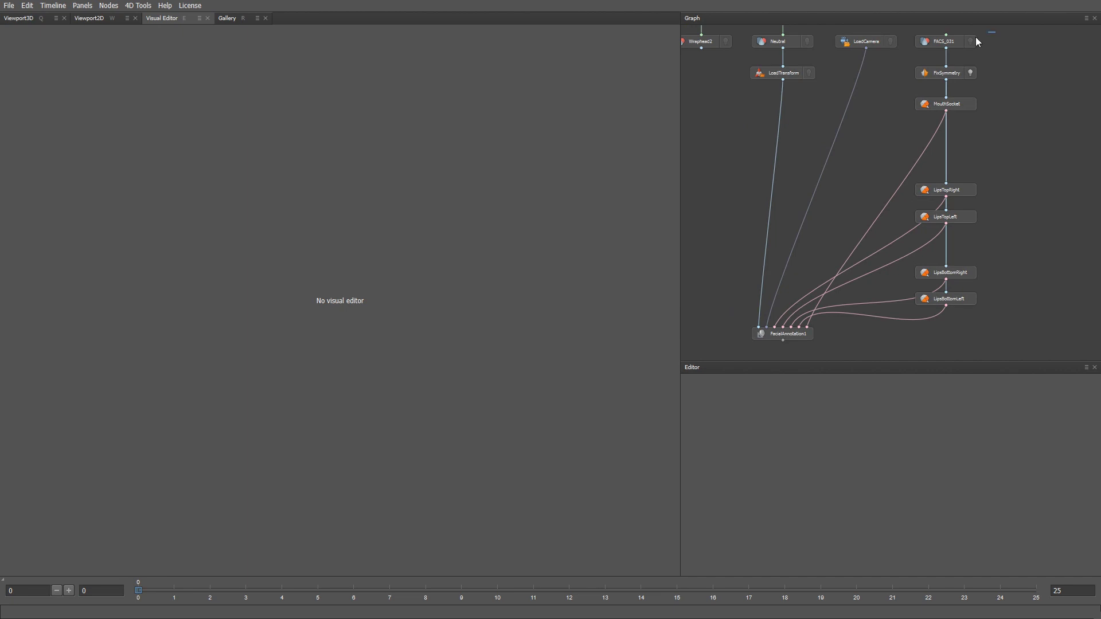
drag(963, 48, 913, 331)
right_click(955, 301)
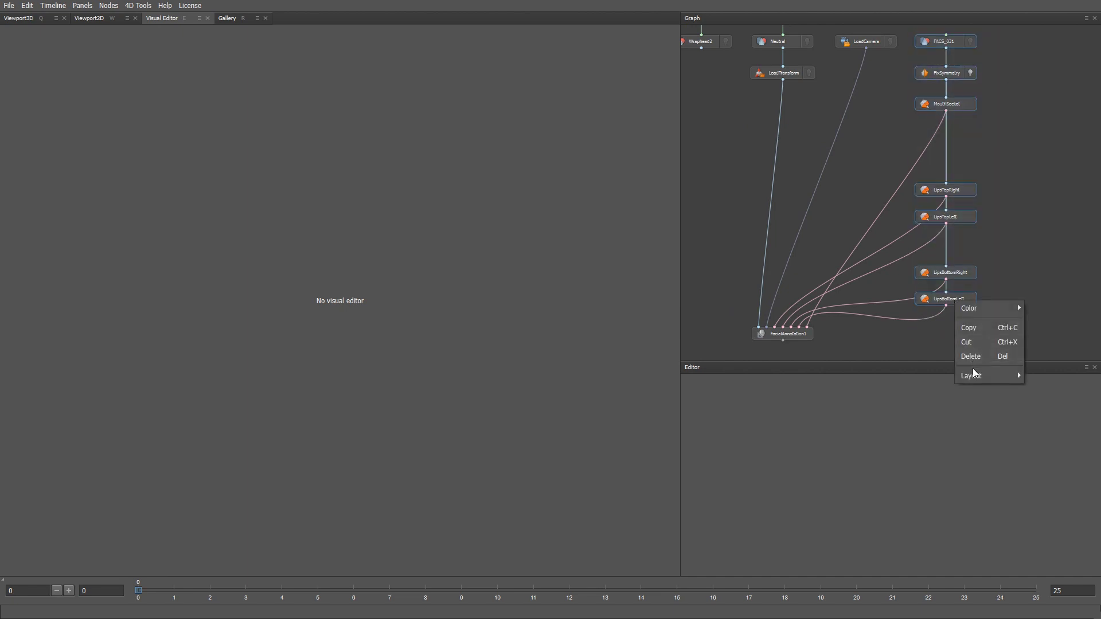
mouse_move(975, 375)
click(933, 419)
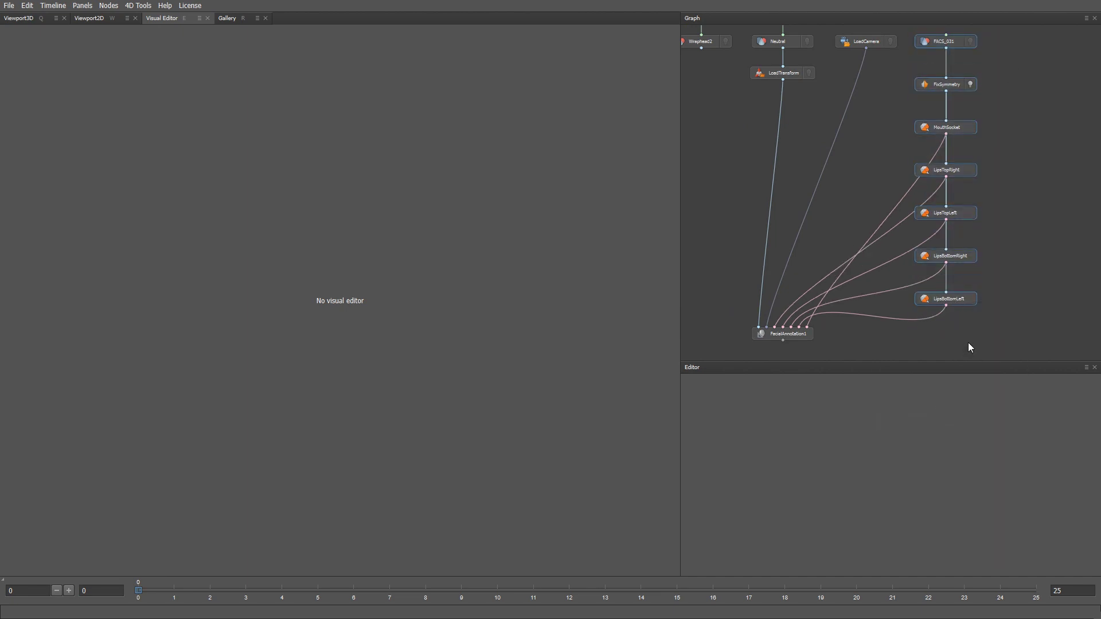
click(969, 324)
Step: Open the FacialAnnotation1 node and examine the four lip polygon selections and contours on the head model
middle_drag(842, 342, 907, 294)
scroll(865, 299, up, 2)
click(853, 281)
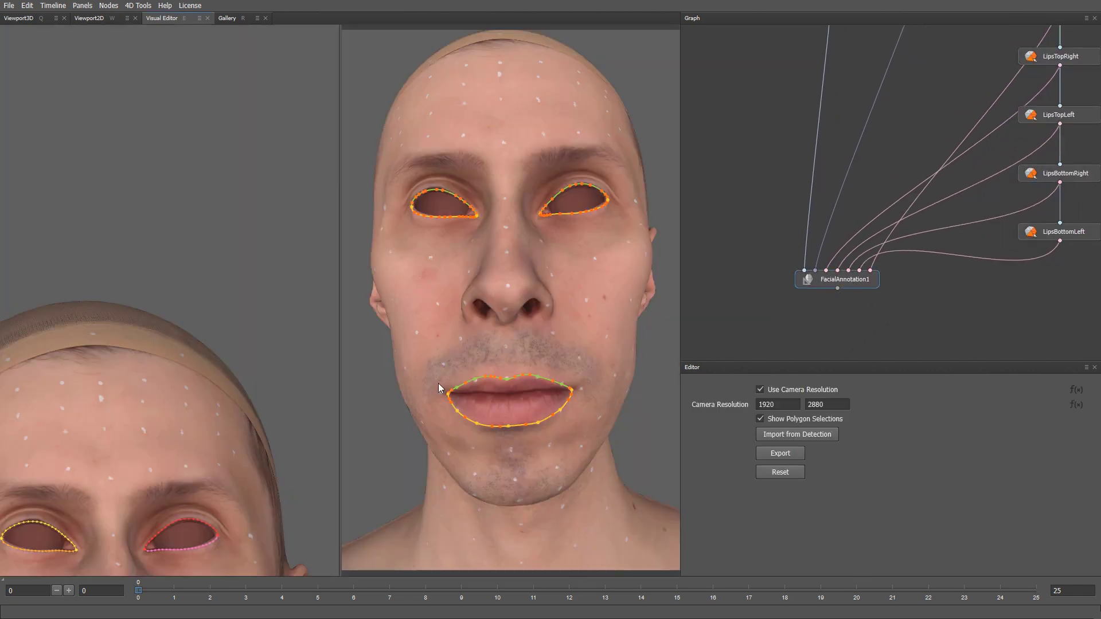
middle_drag(174, 487, 236, 174)
scroll(241, 302, down, 2)
middle_drag(213, 413, 232, 336)
scroll(232, 336, down, 1)
scroll(197, 322, down, 3)
scroll(165, 327, up, 2)
scroll(205, 350, up, 3)
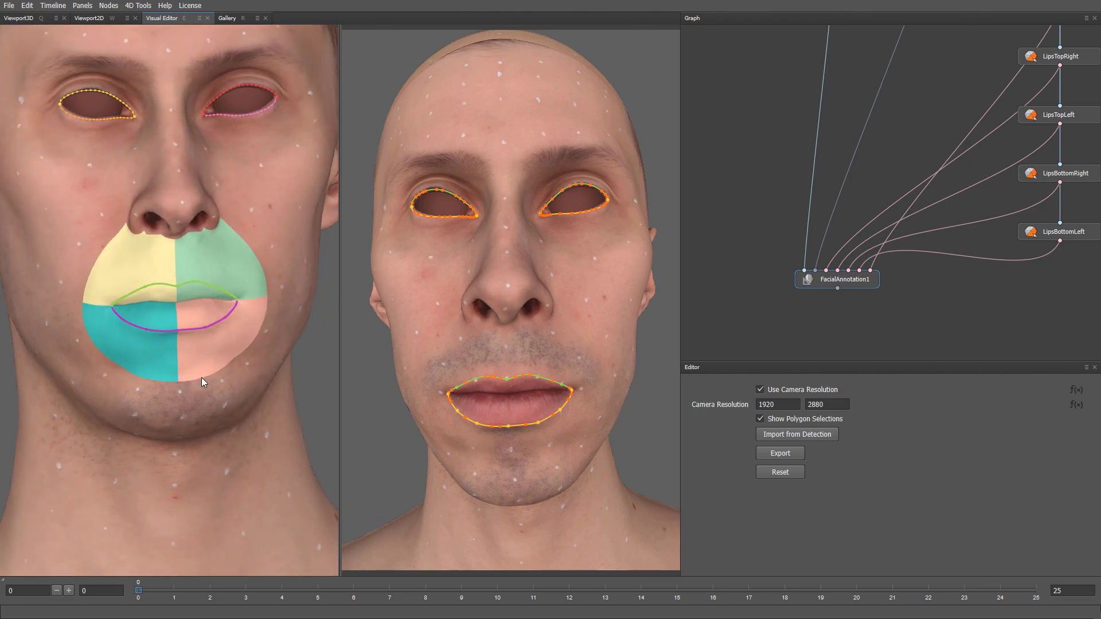
drag(202, 378, 212, 412)
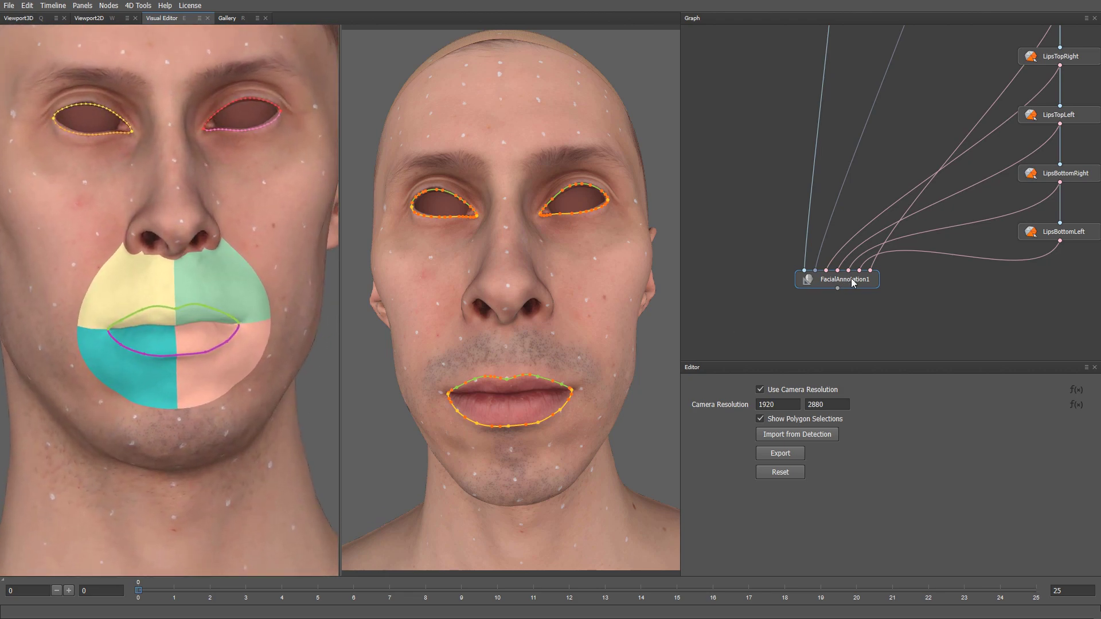
Step: Export the facial annotation to the HMC folder as FacialAnnotation.json
click(798, 454)
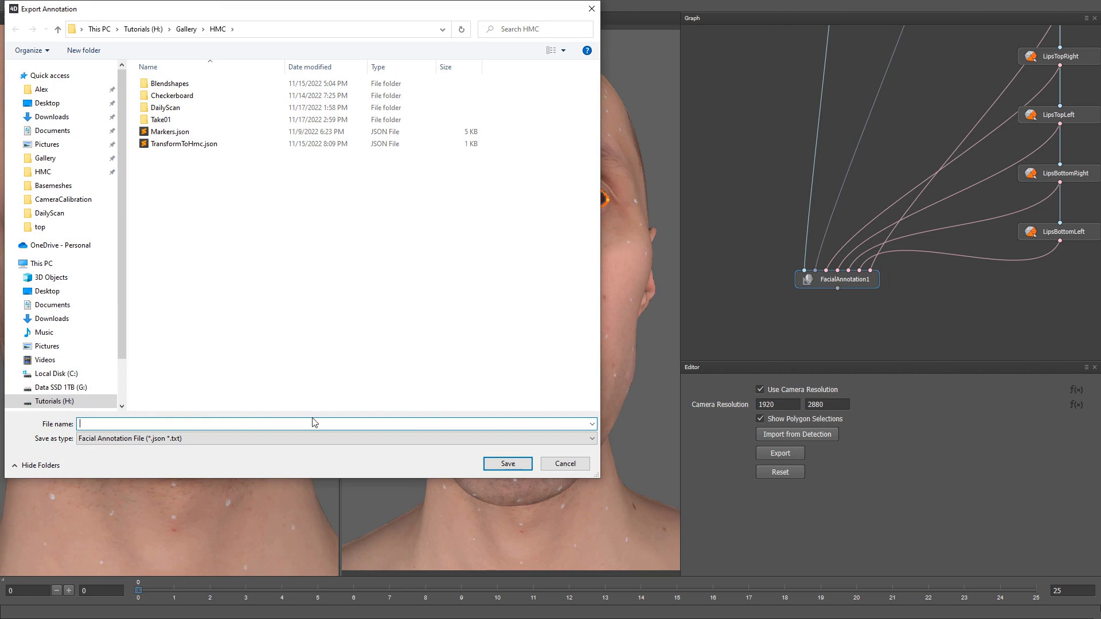
text(FacialAnnotation.json)
click(507, 464)
middle_drag(923, 291, 918, 371)
scroll(883, 334, down, 3)
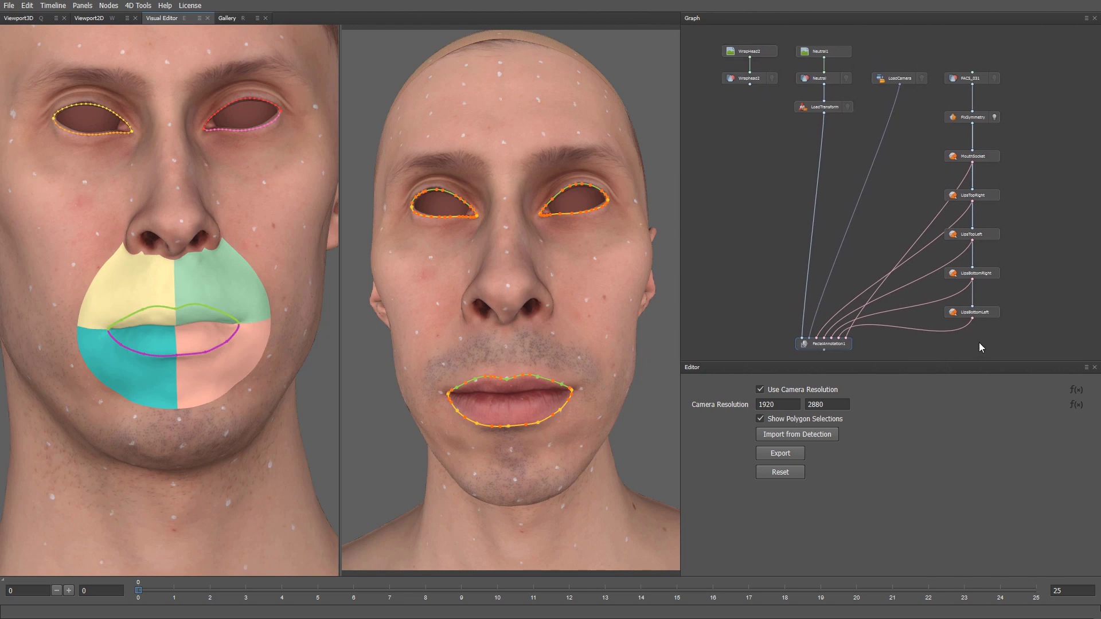